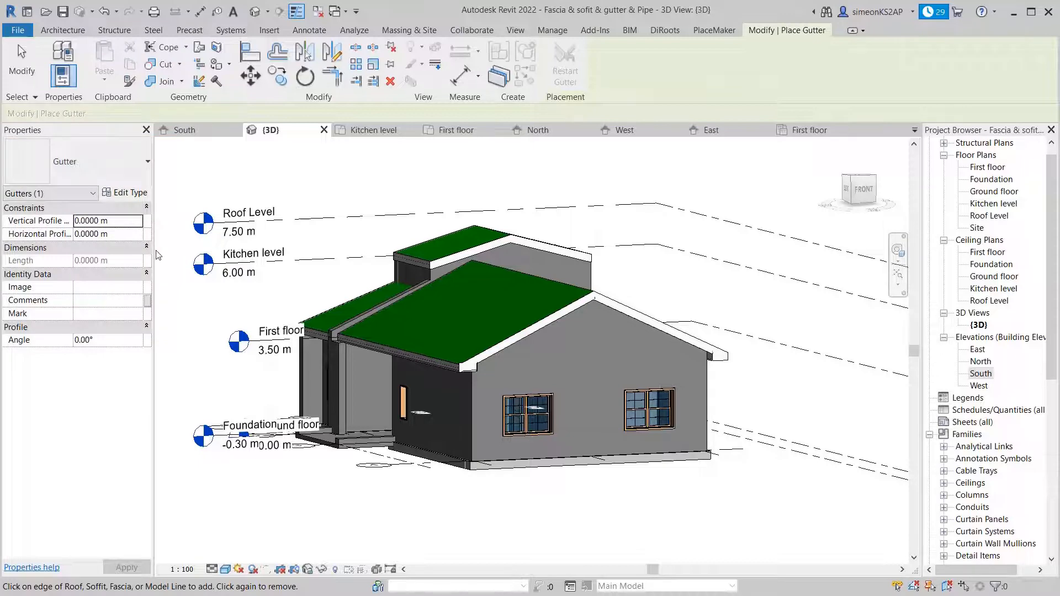
- Set the gutter type's profile to M_Gutter - Bevel : 150 x150mm
{"action": "left_click", "coordinate": [141, 197]}
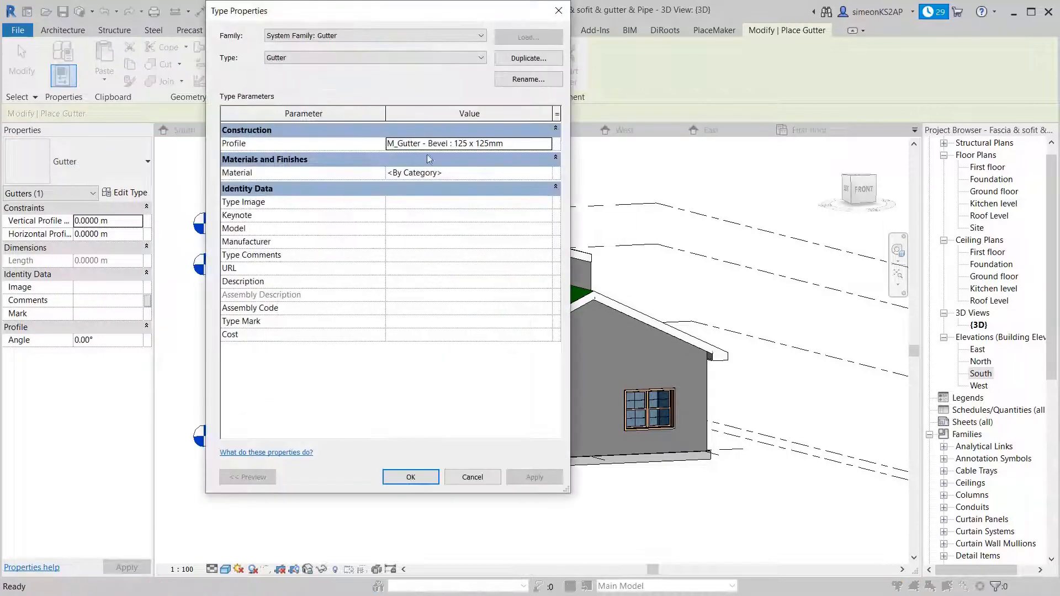
{"action": "left_click", "coordinate": [546, 144]}
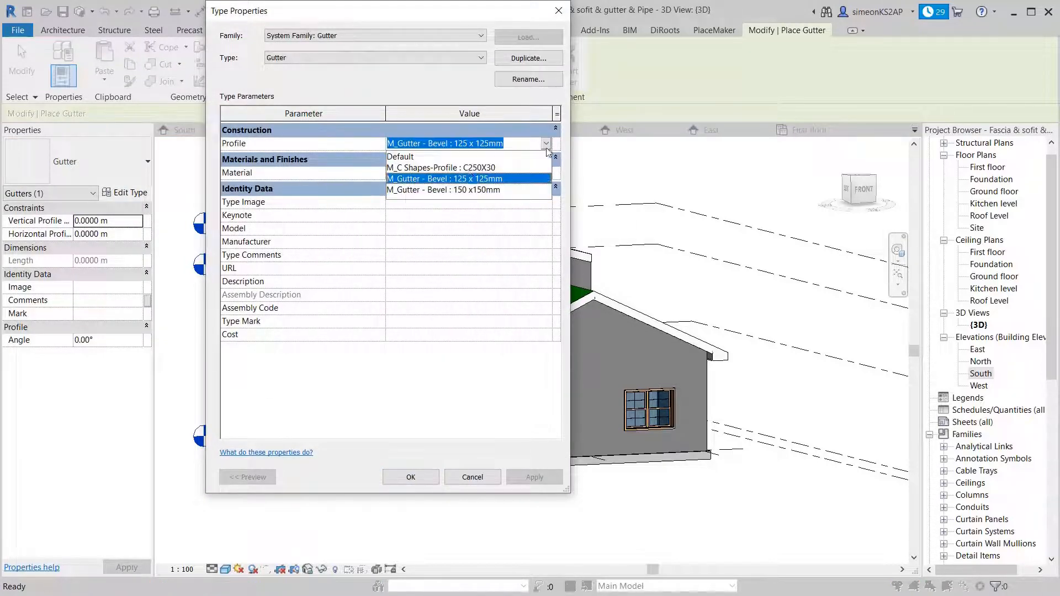
{"action": "left_click", "coordinate": [469, 190]}
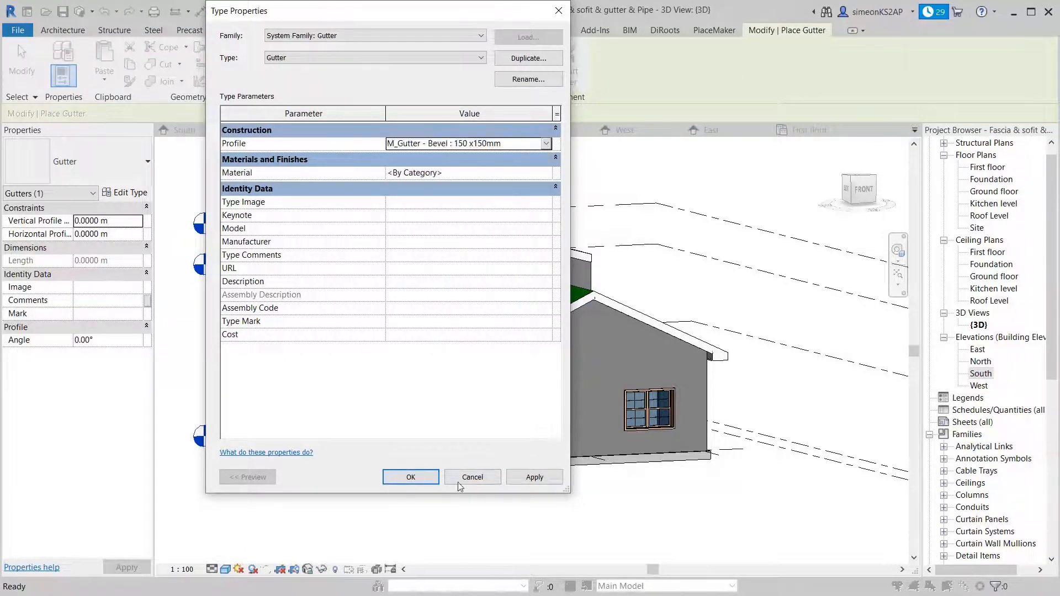
{"action": "left_click", "coordinate": [404, 482]}
- Place a gutter along the upper fascia edge of the main roof's eave on the porch side and finish the placement
{"action": "scroll", "coordinate": [449, 372], "scroll_direction": "up", "scroll_amount": 5}
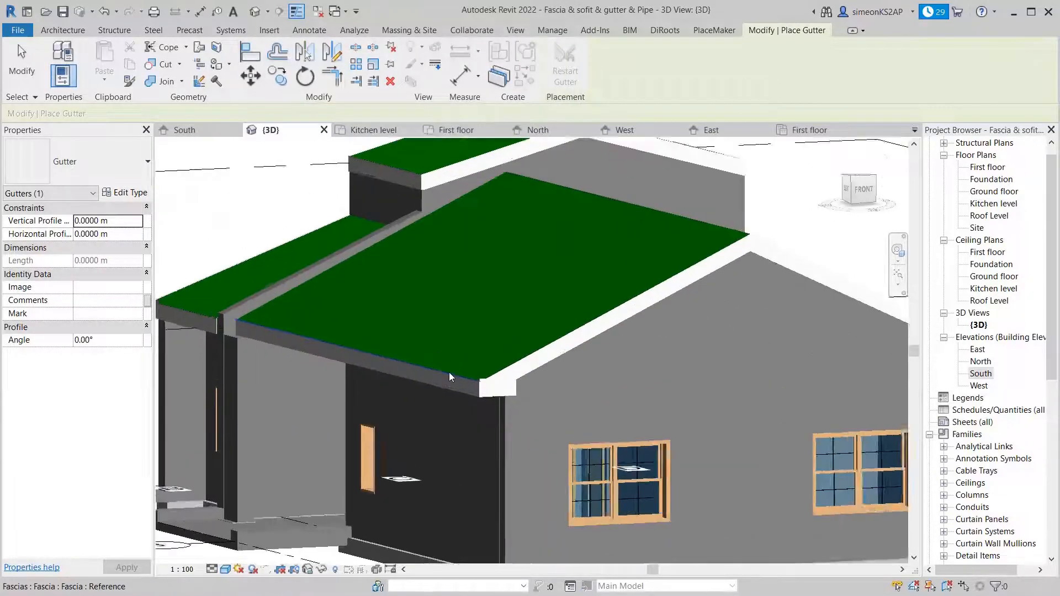
{"action": "scroll", "coordinate": [460, 373], "scroll_direction": "down", "scroll_amount": 3}
{"action": "scroll", "coordinate": [535, 372], "scroll_direction": "up", "scroll_amount": 2}
{"action": "scroll", "coordinate": [534, 372], "scroll_direction": "up", "scroll_amount": 4}
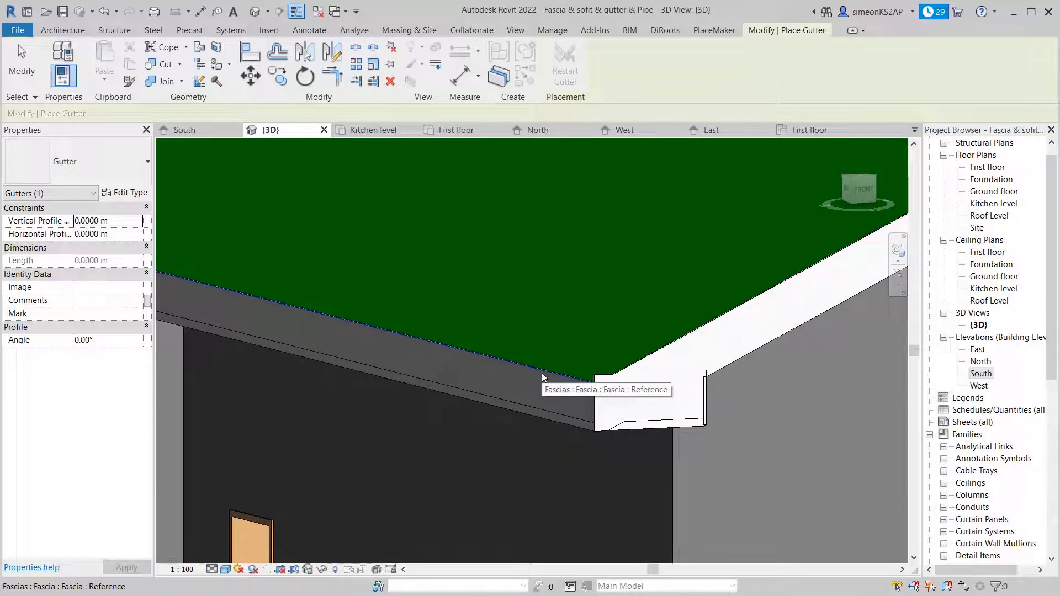
{"action": "left_click", "coordinate": [542, 377]}
{"action": "scroll", "coordinate": [572, 406], "scroll_direction": "down", "scroll_amount": 3}
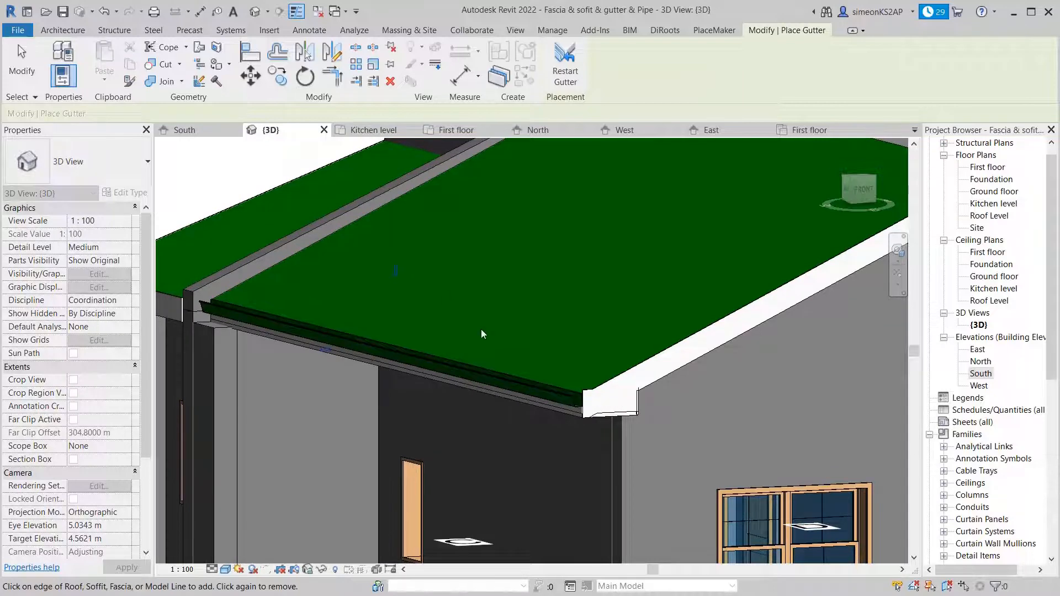
{"action": "right_click", "coordinate": [217, 180]}
{"action": "left_click", "coordinate": [232, 184]}
{"action": "right_click", "coordinate": [226, 172]}
{"action": "left_click", "coordinate": [234, 177]}
- Assign the Aluminium material to the placed gutter's type
{"action": "left_click", "coordinate": [571, 399]}
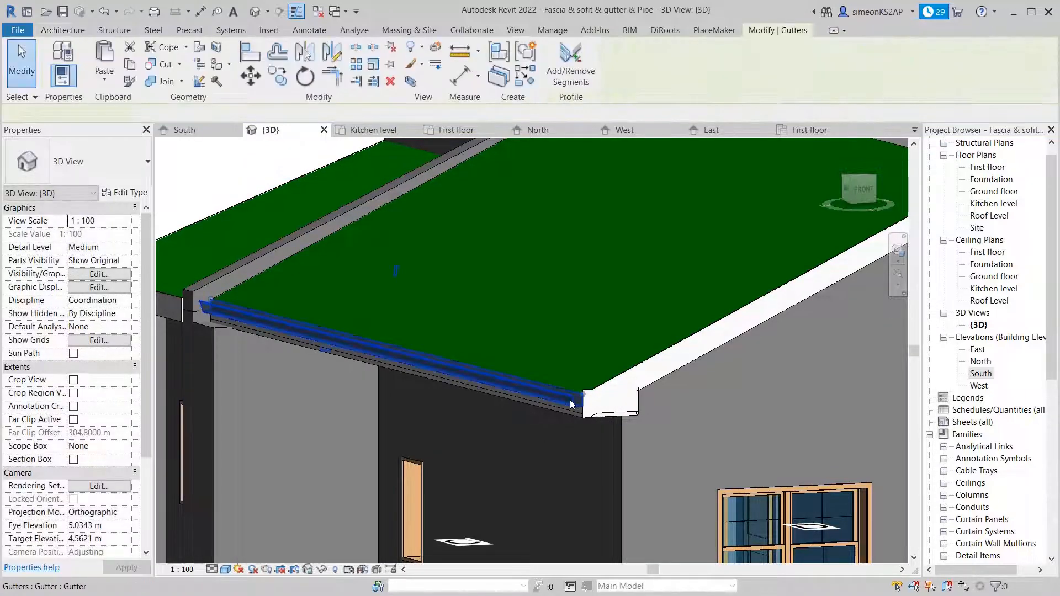
{"action": "left_click", "coordinate": [125, 193]}
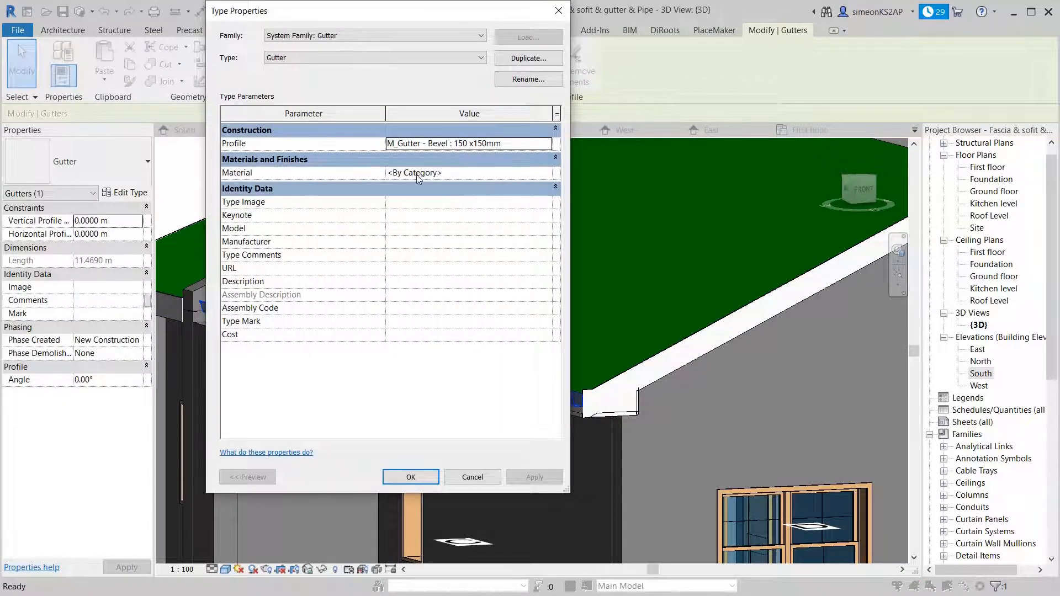
{"action": "left_click", "coordinate": [547, 173]}
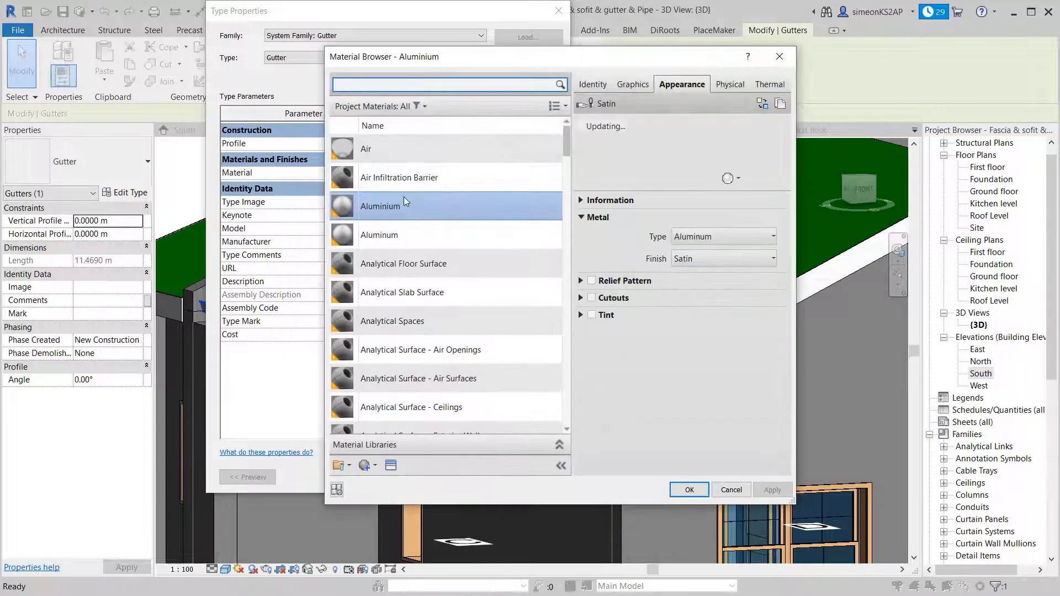
{"action": "left_click", "coordinate": [403, 209]}
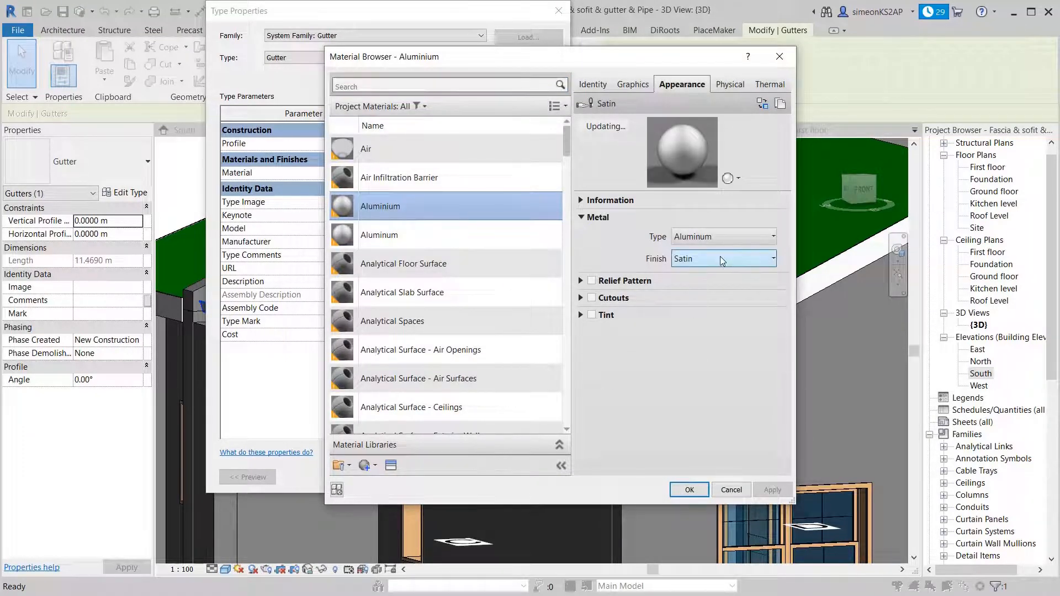
{"action": "left_click", "coordinate": [687, 491]}
{"action": "left_click", "coordinate": [386, 480]}
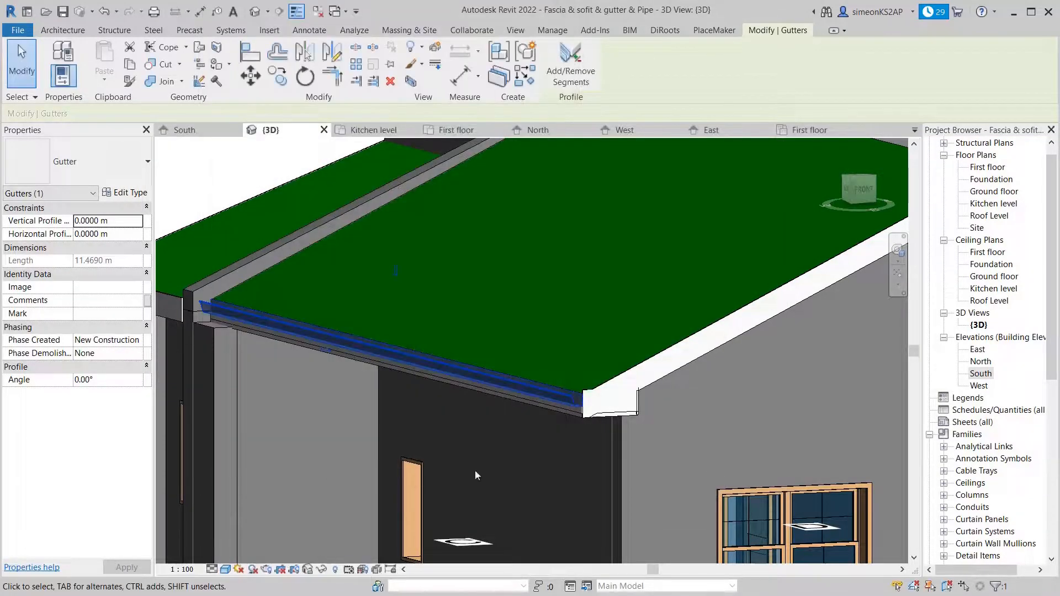
{"action": "scroll", "coordinate": [598, 401], "scroll_direction": "down", "scroll_amount": 3}
{"action": "left_click", "coordinate": [337, 260]}
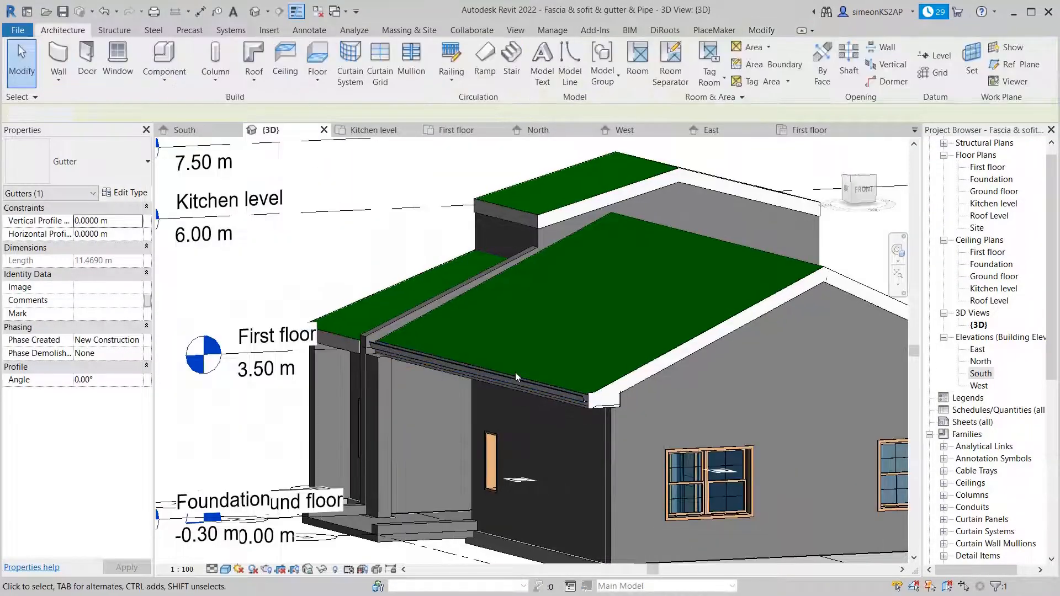
- Examine the placed gutter and the fascia along the main roof's opposite eave
{"action": "mouse_move", "coordinate": [583, 426]}
{"action": "middle_mouse_down"}
{"action": "mouse_move", "coordinate": [569, 404]}
{"action": "mouse_move", "coordinate": [542, 408]}
{"action": "mouse_move", "coordinate": [557, 424]}
{"action": "mouse_move", "coordinate": [462, 427]}
{"action": "middle_mouse_up"}
{"action": "scroll", "coordinate": [528, 393], "scroll_direction": "up", "scroll_amount": 3}
{"action": "scroll", "coordinate": [602, 390], "scroll_direction": "down", "scroll_amount": 2}
{"action": "mouse_move", "coordinate": [541, 449]}
{"action": "middle_mouse_down"}
{"action": "mouse_move", "coordinate": [497, 448]}
{"action": "mouse_move", "coordinate": [508, 469]}
{"action": "mouse_move", "coordinate": [471, 483]}
{"action": "middle_mouse_up"}
{"action": "scroll", "coordinate": [539, 429], "scroll_direction": "down", "scroll_amount": 4}
{"action": "scroll", "coordinate": [480, 475], "scroll_direction": "down", "scroll_amount": 3}
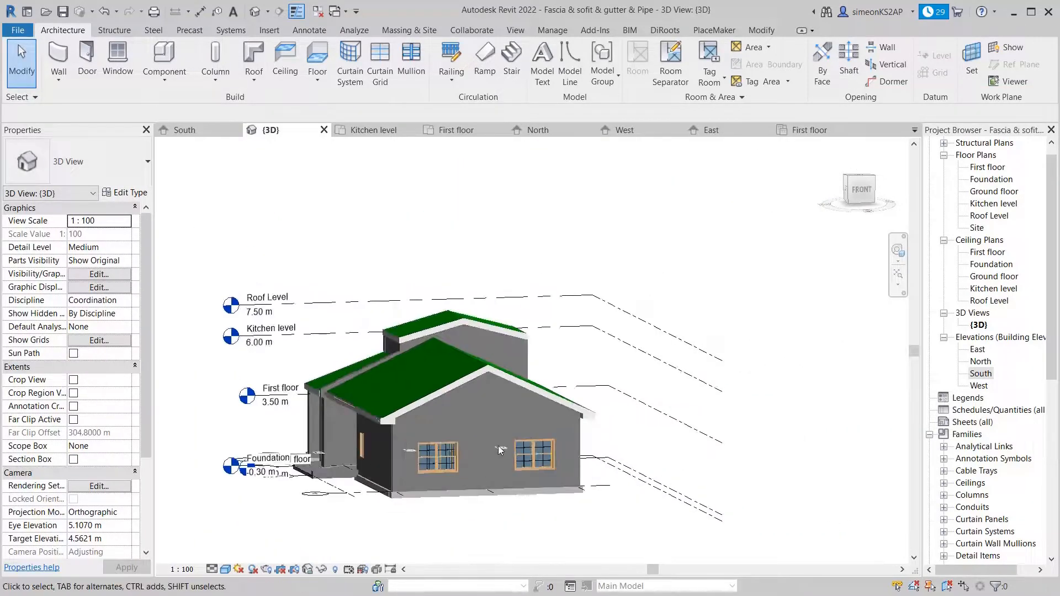
{"action": "middle_click_drag", "start_coordinate": [525, 450], "coordinate": [558, 436], "text": "shift"}
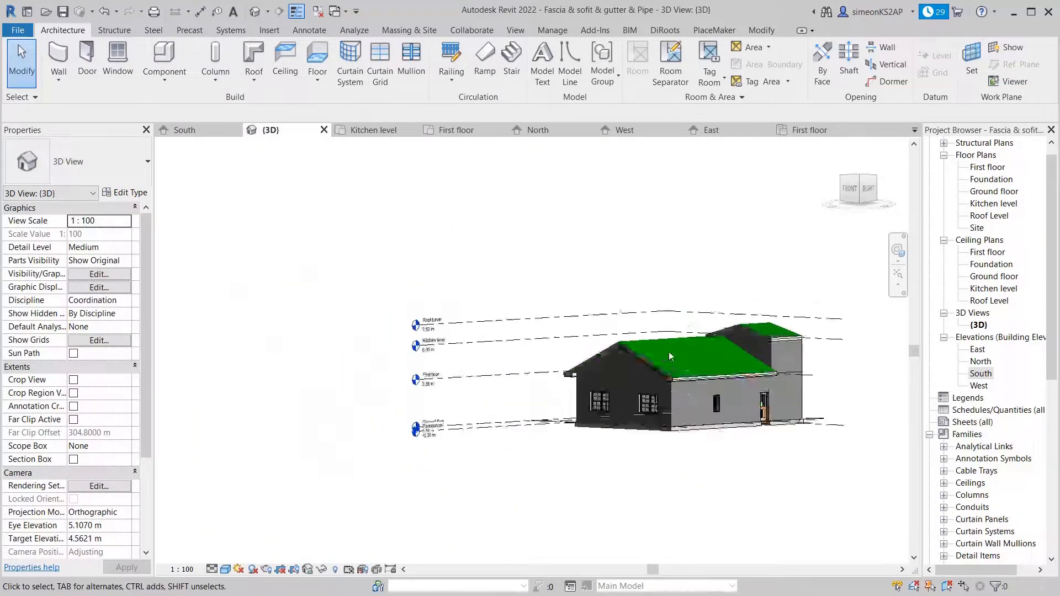
{"action": "scroll", "coordinate": [586, 394], "scroll_direction": "up", "scroll_amount": 5}
{"action": "scroll", "coordinate": [586, 394], "scroll_direction": "up", "scroll_amount": 5}
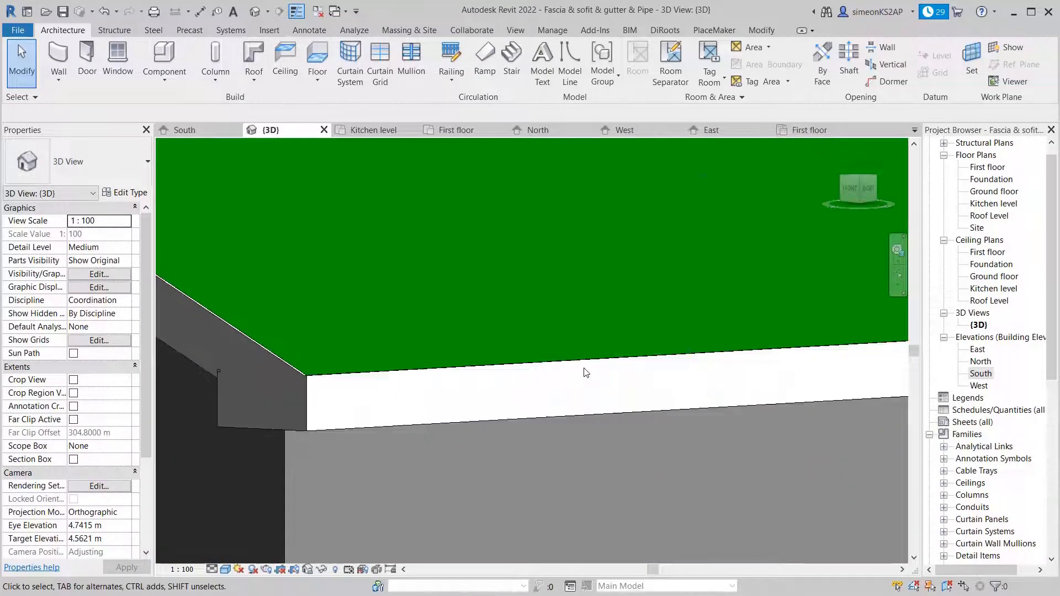
{"action": "left_click", "coordinate": [584, 362]}
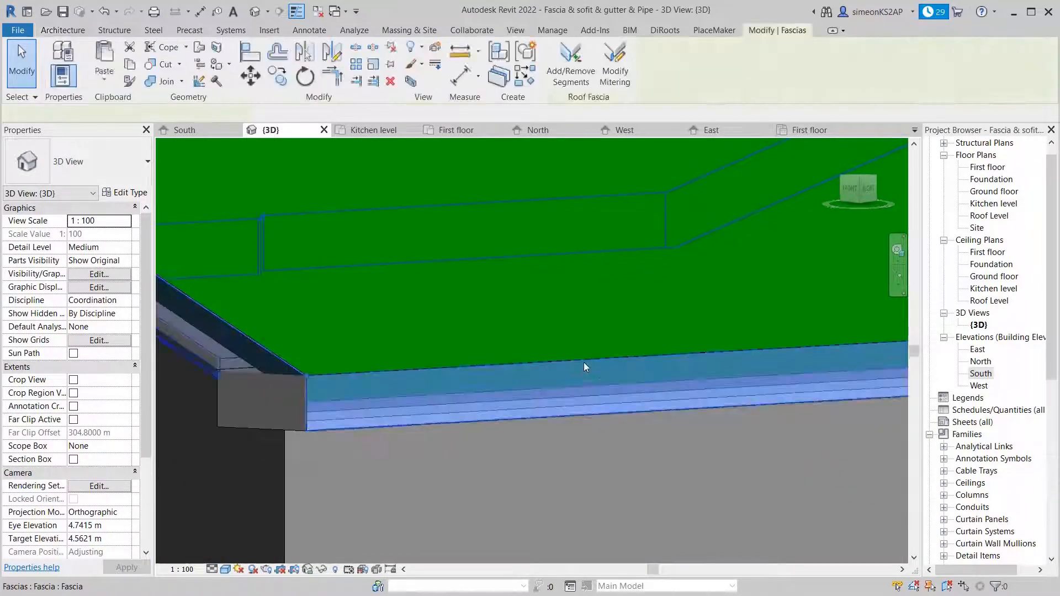
{"action": "scroll", "coordinate": [506, 431], "scroll_direction": "down", "scroll_amount": 2}
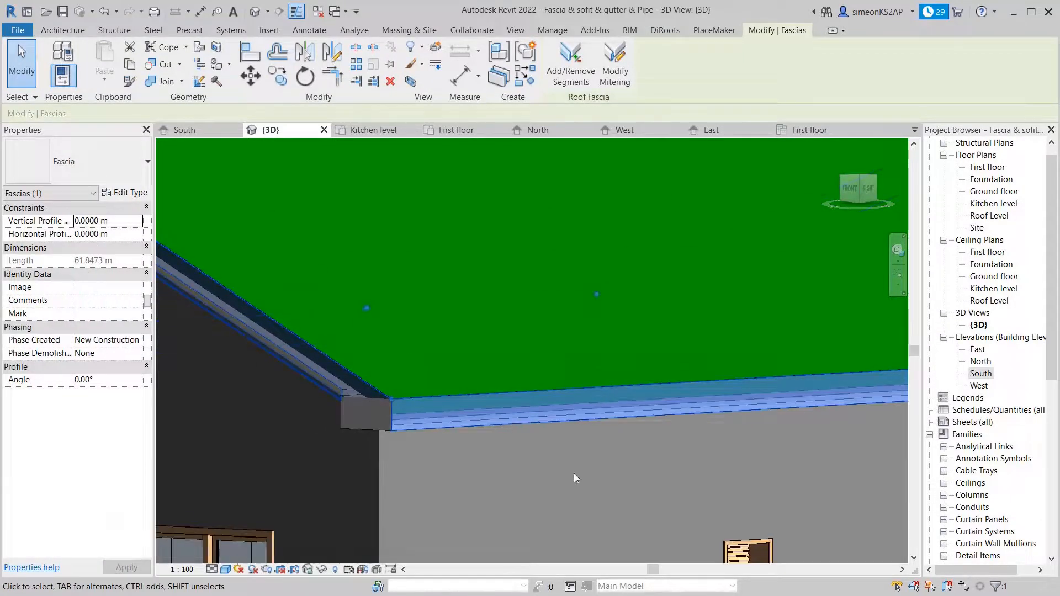
{"action": "scroll", "coordinate": [535, 356], "scroll_direction": "down", "scroll_amount": 6}
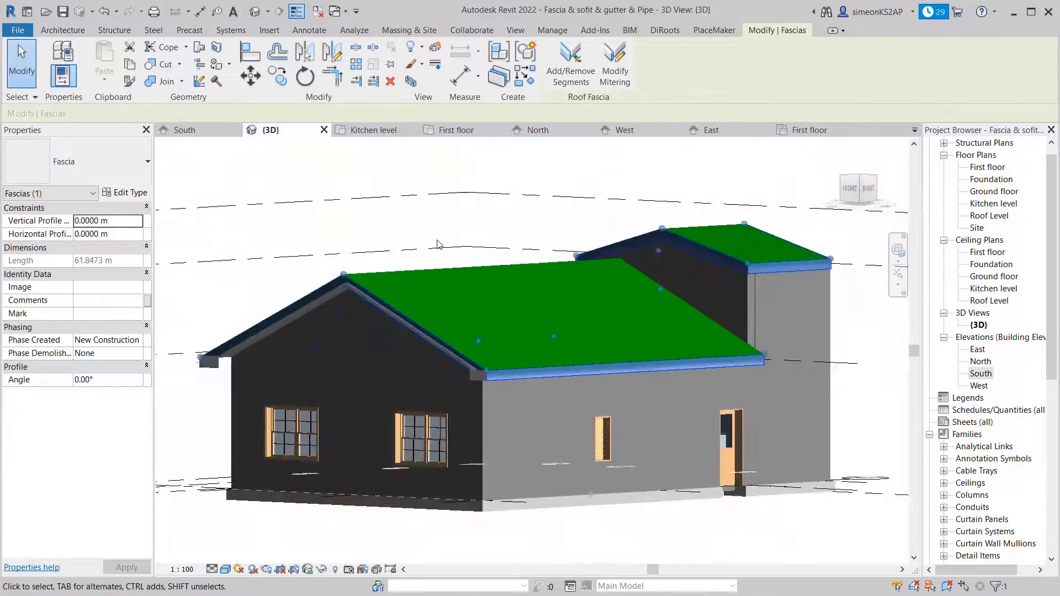
{"action": "left_click", "coordinate": [406, 176]}
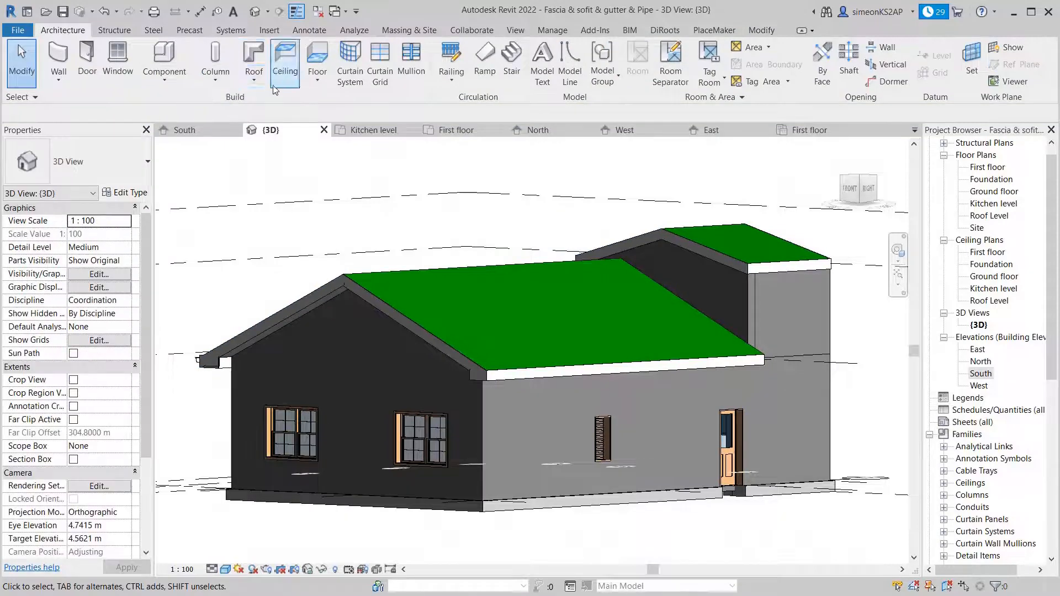
- Place a second gutter along the upper fascia edge of the main roof's eave on the opposite side of the house
{"action": "left_click", "coordinate": [254, 77]}
{"action": "left_click", "coordinate": [286, 244]}
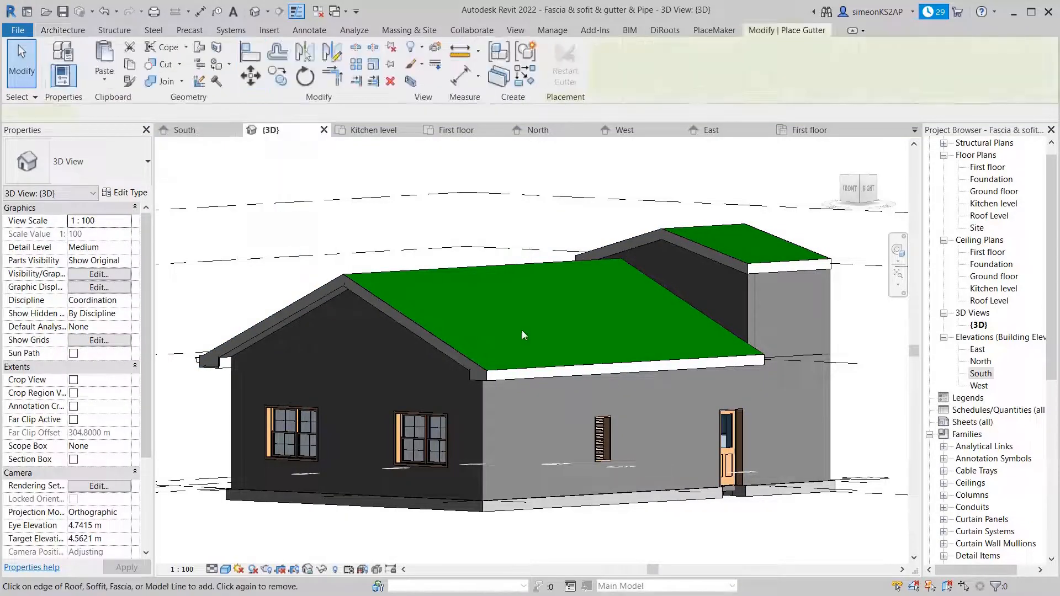
{"action": "scroll", "coordinate": [552, 348], "scroll_direction": "up", "scroll_amount": 5}
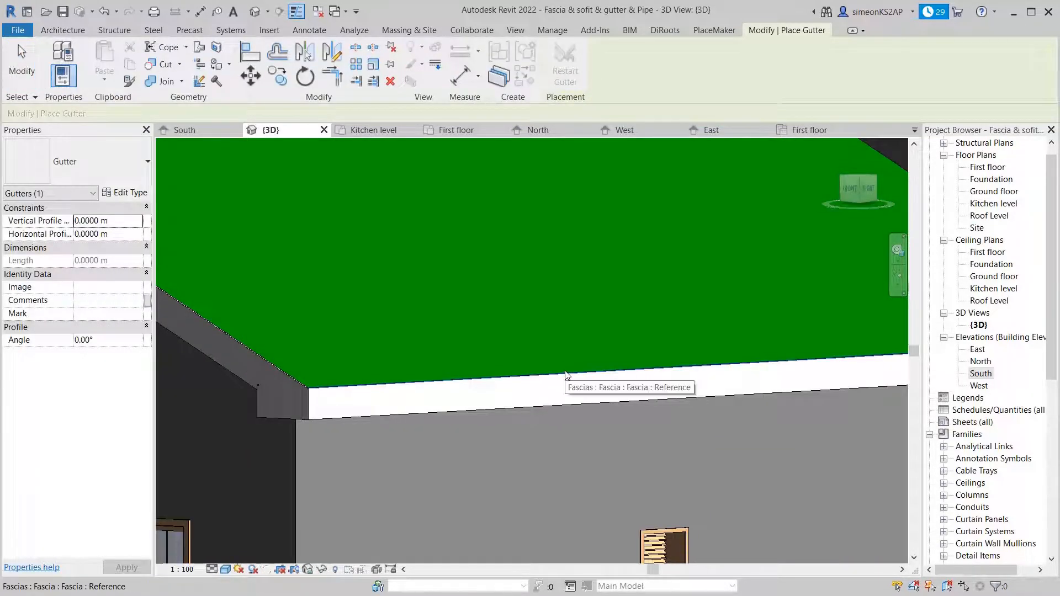
{"action": "left_click", "coordinate": [567, 374]}
{"action": "scroll", "coordinate": [498, 417], "scroll_direction": "down", "scroll_amount": 6}
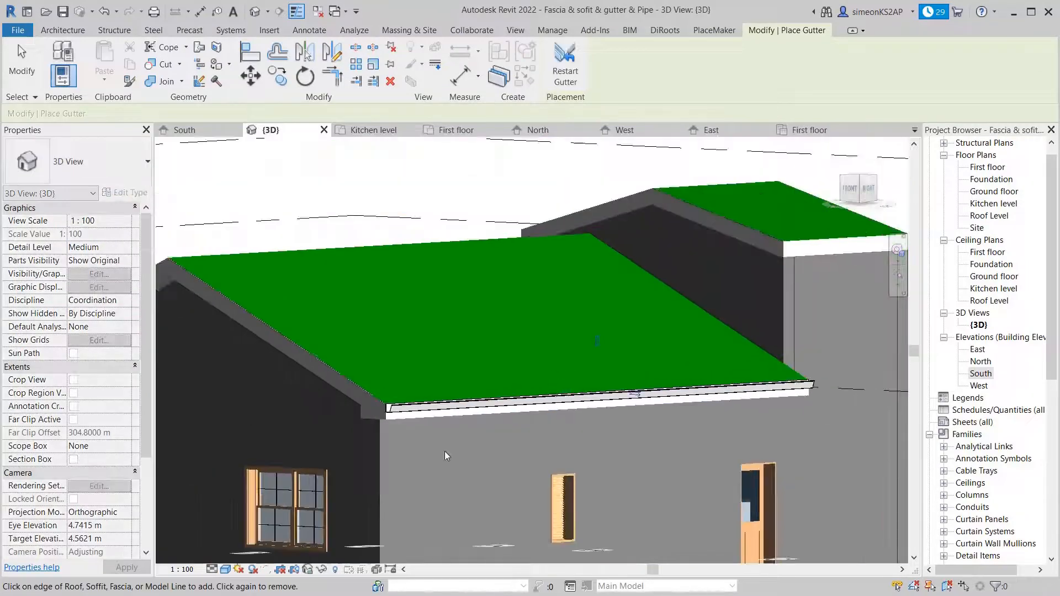
{"action": "middle_click_drag", "start_coordinate": [445, 452], "coordinate": [465, 494], "text": "shift"}
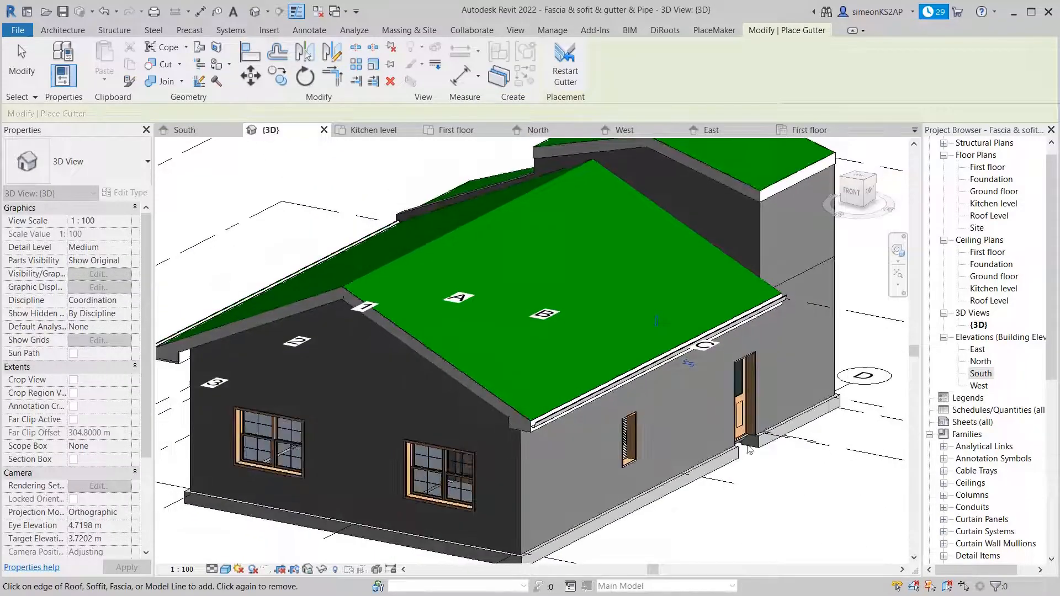
{"action": "scroll", "coordinate": [487, 387], "scroll_direction": "down", "scroll_amount": 3}
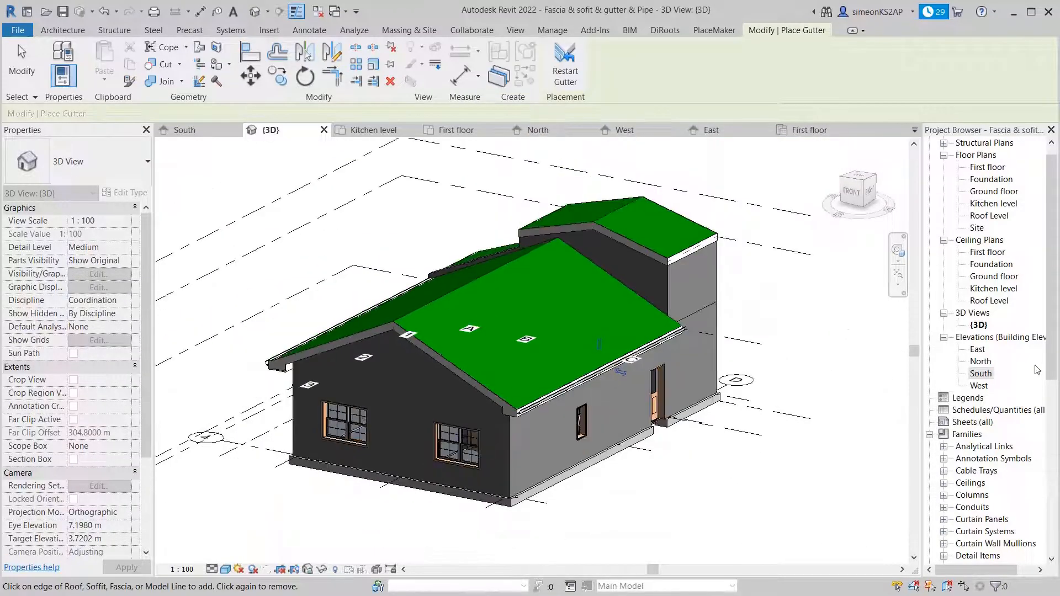
- Open the South elevation and examine the gutter profiles at both eaves of the main roof
{"action": "double_click", "coordinate": [980, 373]}
{"action": "scroll", "coordinate": [569, 366], "scroll_direction": "down", "scroll_amount": 2}
{"action": "middle_click_drag", "start_coordinate": [589, 372], "coordinate": [685, 333]}
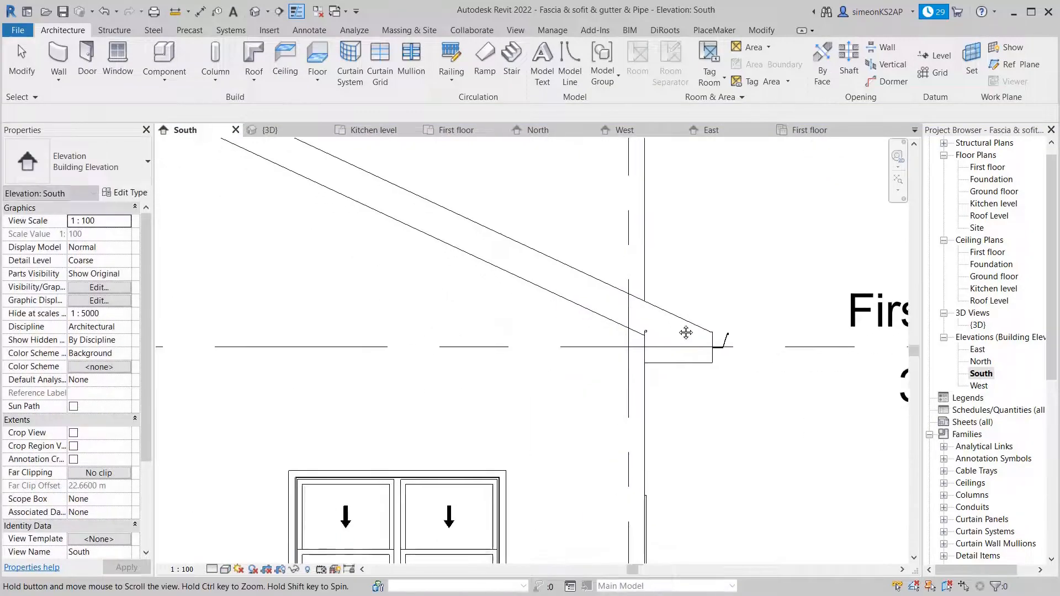
{"action": "scroll", "coordinate": [683, 338], "scroll_direction": "down", "scroll_amount": 1}
{"action": "scroll", "coordinate": [683, 343], "scroll_direction": "down", "scroll_amount": 1}
{"action": "middle_click_drag", "start_coordinate": [620, 350], "coordinate": [734, 340]}
{"action": "scroll", "coordinate": [667, 358], "scroll_direction": "down", "scroll_amount": 1}
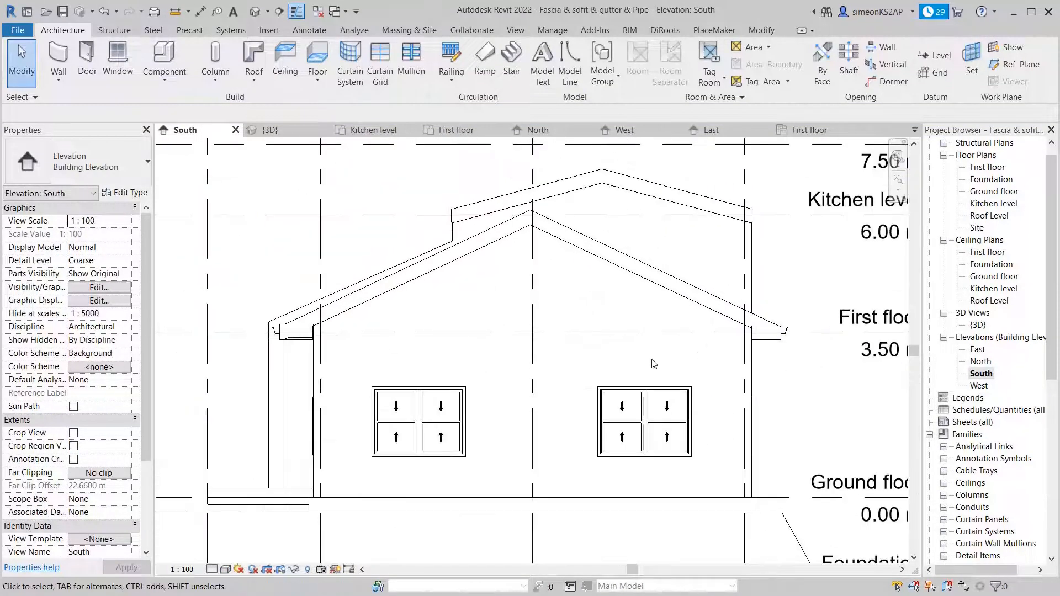
{"action": "scroll", "coordinate": [274, 335], "scroll_direction": "up", "scroll_amount": 3}
{"action": "scroll", "coordinate": [279, 332], "scroll_direction": "up", "scroll_amount": 3}
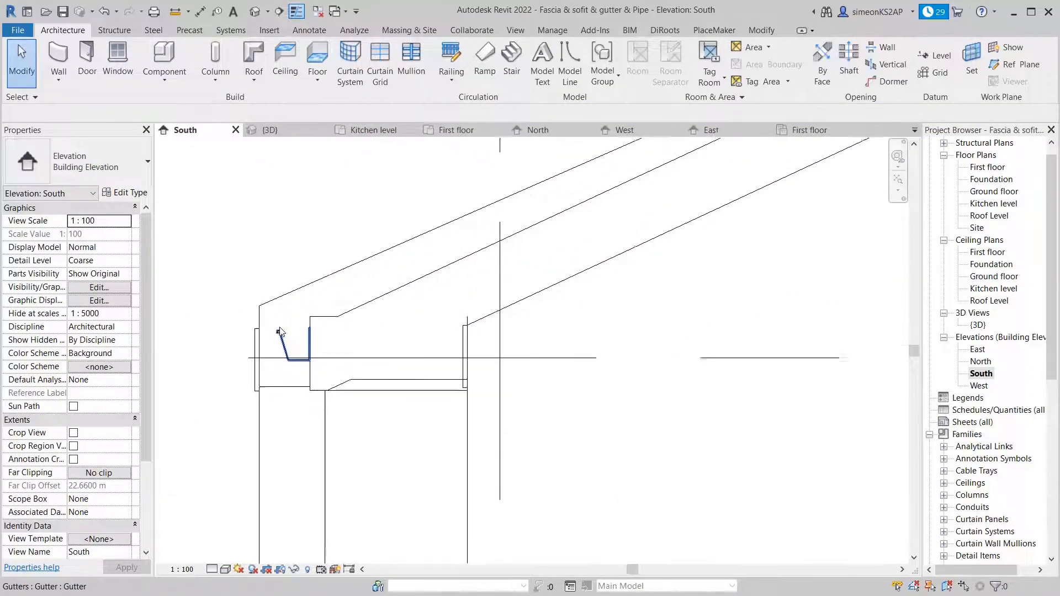
{"action": "scroll", "coordinate": [352, 339], "scroll_direction": "down", "scroll_amount": 5}
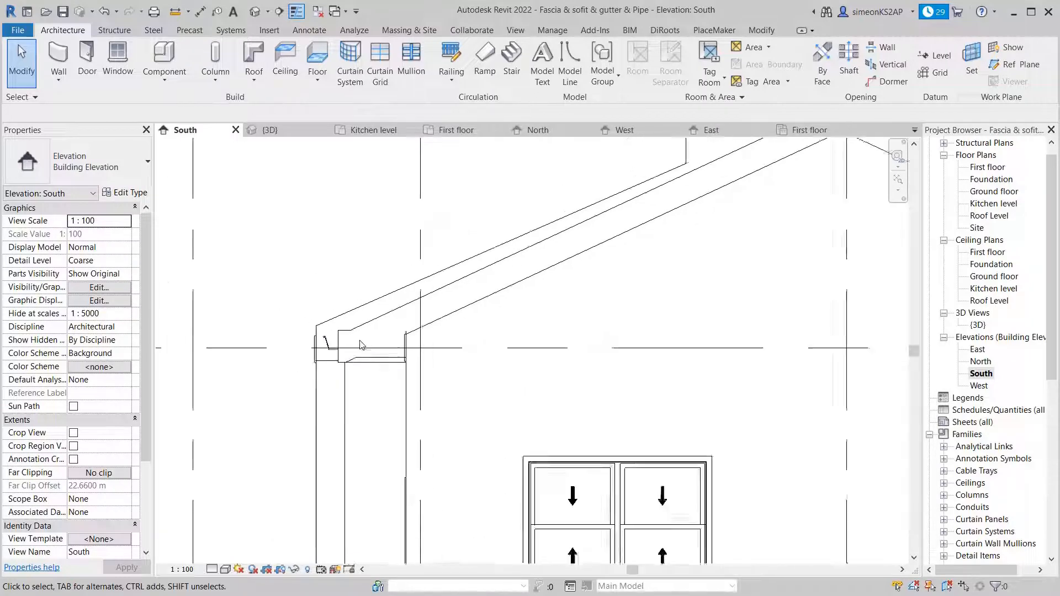
{"action": "scroll", "coordinate": [555, 380], "scroll_direction": "down", "scroll_amount": 3}
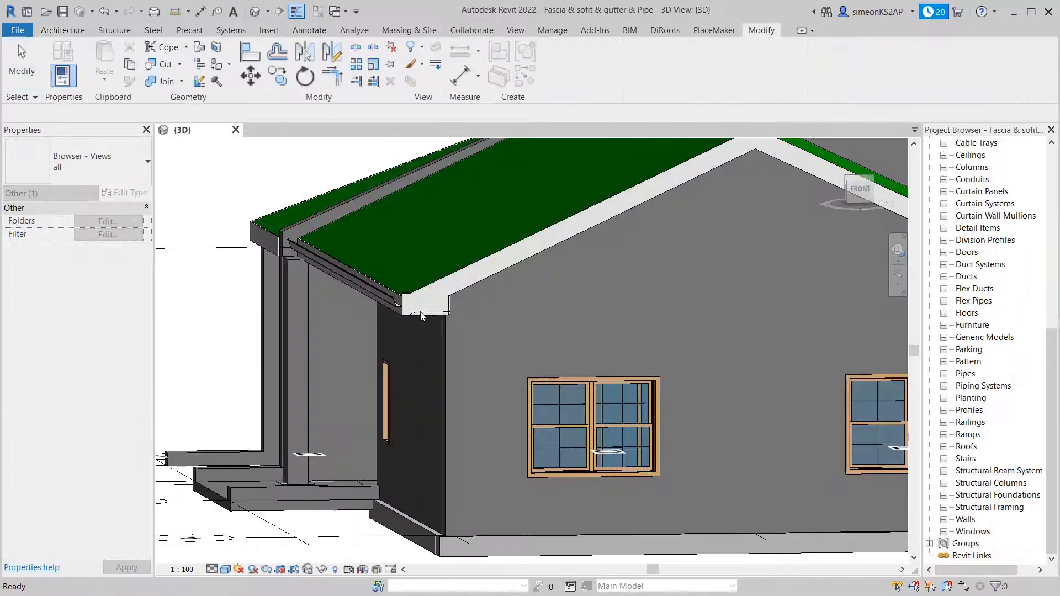
- Examine the ends of both gutters at the front gable's corners in the 3D view
{"action": "left_click", "coordinate": [419, 316]}
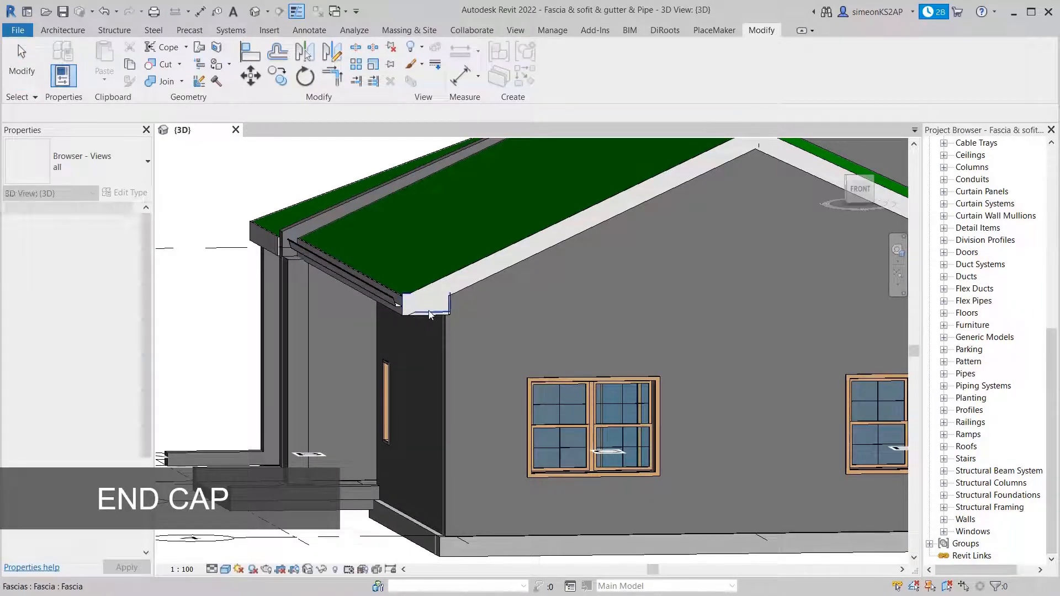
{"action": "scroll", "coordinate": [428, 317], "scroll_direction": "up", "scroll_amount": 5}
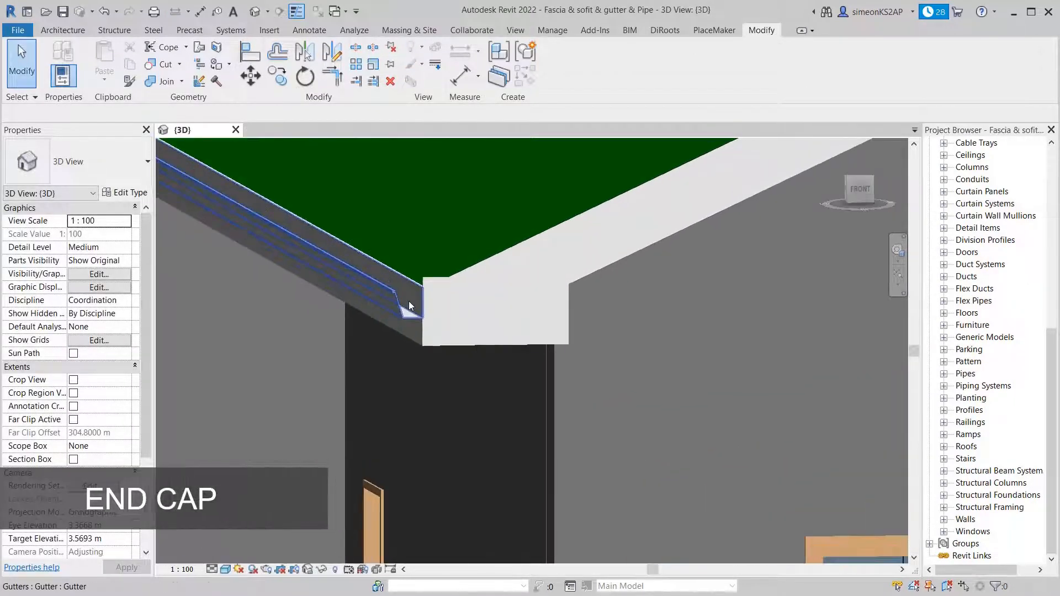
{"action": "middle_click_drag", "start_coordinate": [439, 329], "coordinate": [463, 324]}
{"action": "scroll", "coordinate": [508, 347], "scroll_direction": "down", "scroll_amount": 2}
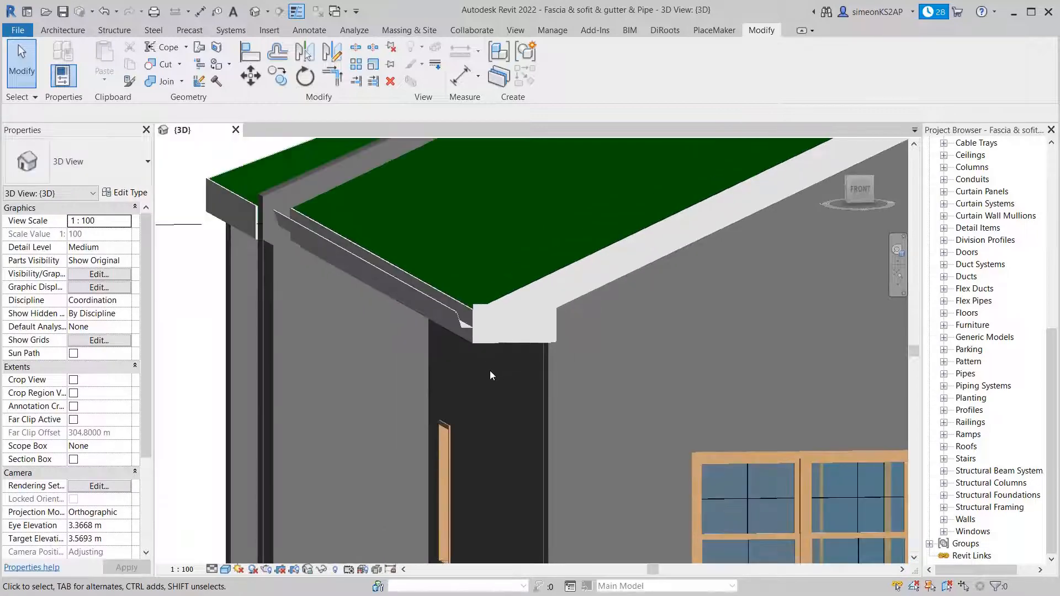
{"action": "middle_click_drag", "start_coordinate": [475, 379], "coordinate": [598, 381], "text": "shift"}
{"action": "middle_click_drag", "start_coordinate": [714, 422], "coordinate": [612, 341]}
{"action": "scroll", "coordinate": [629, 361], "scroll_direction": "up", "scroll_amount": 4}
{"action": "scroll", "coordinate": [629, 362], "scroll_direction": "down", "scroll_amount": 5}
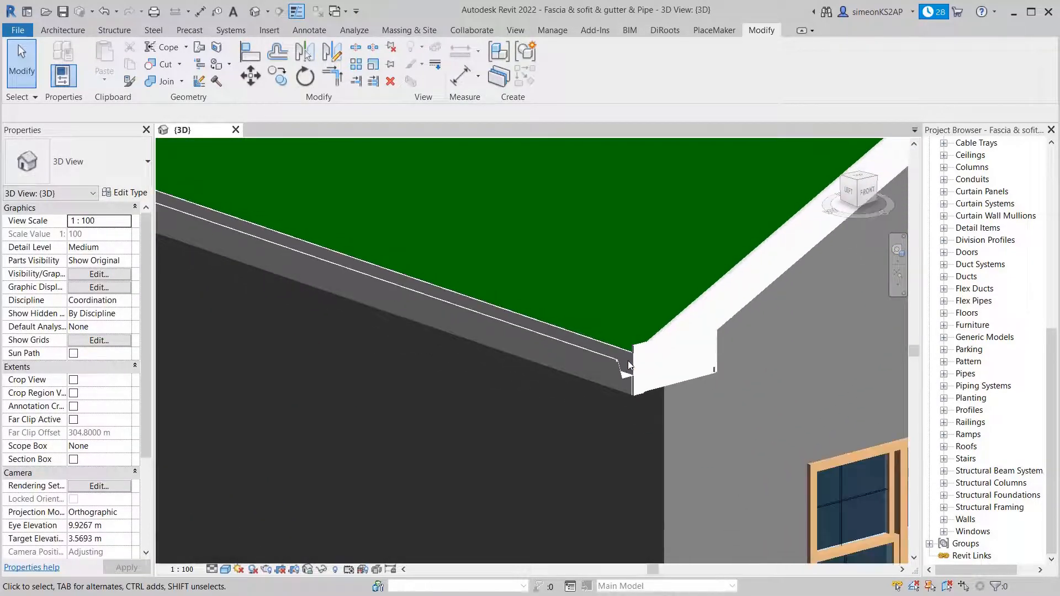
{"action": "middle_click_drag", "start_coordinate": [647, 406], "coordinate": [488, 381], "text": "shift"}
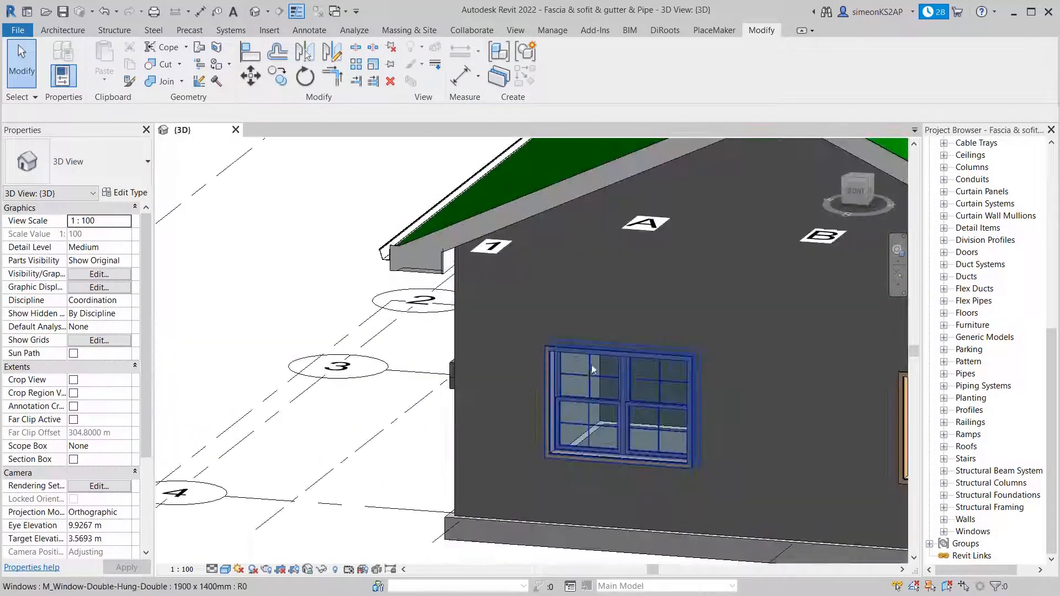
{"action": "scroll", "coordinate": [590, 365], "scroll_direction": "down", "scroll_amount": 2}
{"action": "middle_click_drag", "start_coordinate": [556, 379], "coordinate": [447, 399]}
{"action": "middle_click_drag", "start_coordinate": [689, 386], "coordinate": [685, 366], "text": "shift"}
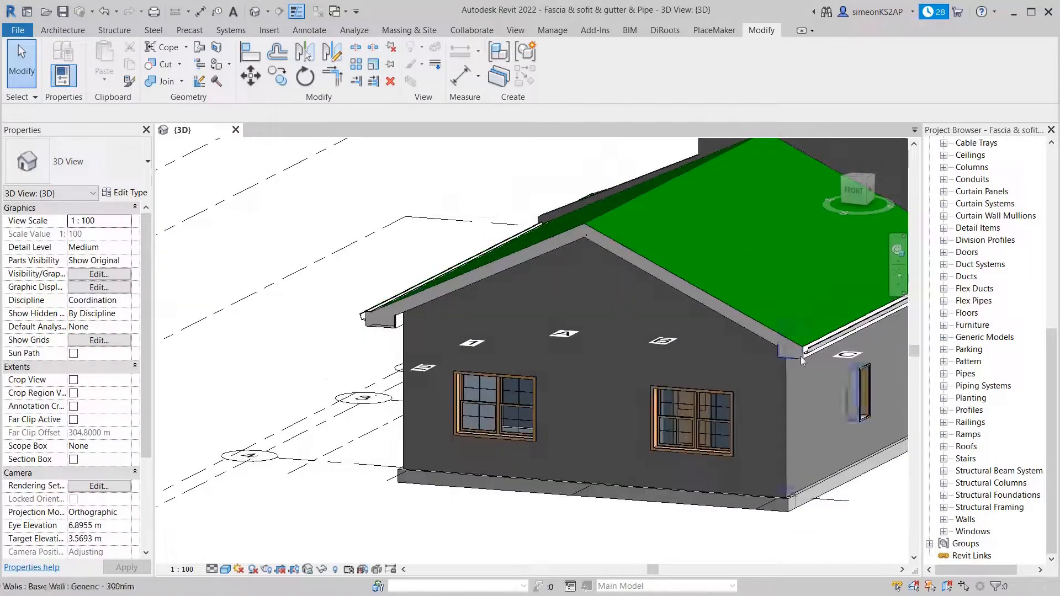
- Examine the gutter's open end close up where it meets the fascia beside grid bubble C
{"action": "scroll", "coordinate": [798, 358], "scroll_direction": "up", "scroll_amount": 2}
{"action": "scroll", "coordinate": [820, 352], "scroll_direction": "down", "scroll_amount": 2}
{"action": "scroll", "coordinate": [728, 348], "scroll_direction": "up", "scroll_amount": 5}
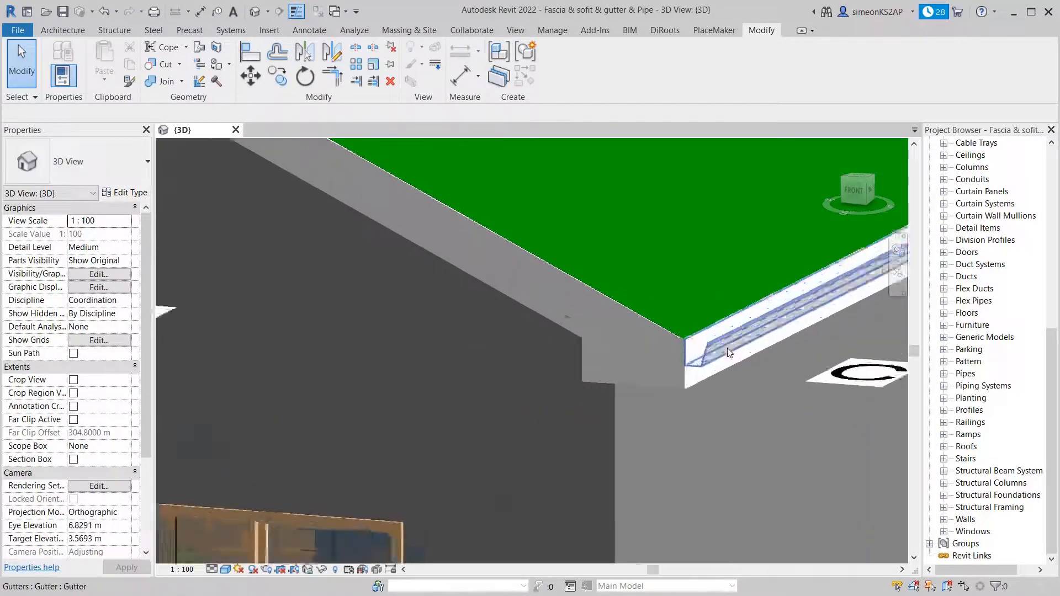
{"action": "scroll", "coordinate": [707, 366], "scroll_direction": "down", "scroll_amount": 4}
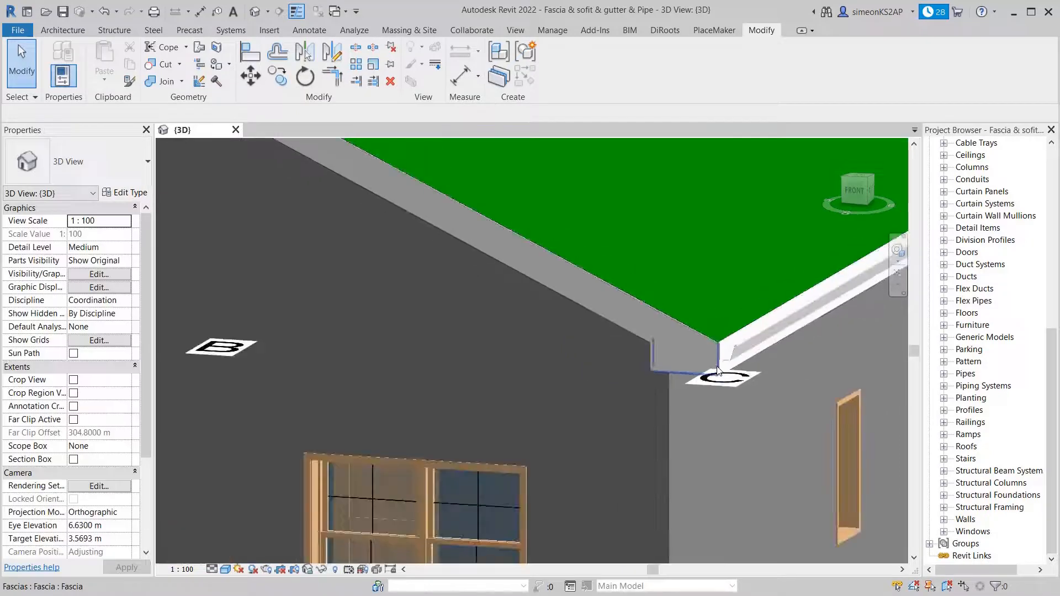
{"action": "scroll", "coordinate": [678, 368], "scroll_direction": "down", "scroll_amount": 3}
{"action": "middle_click_drag", "start_coordinate": [646, 381], "coordinate": [704, 378]}
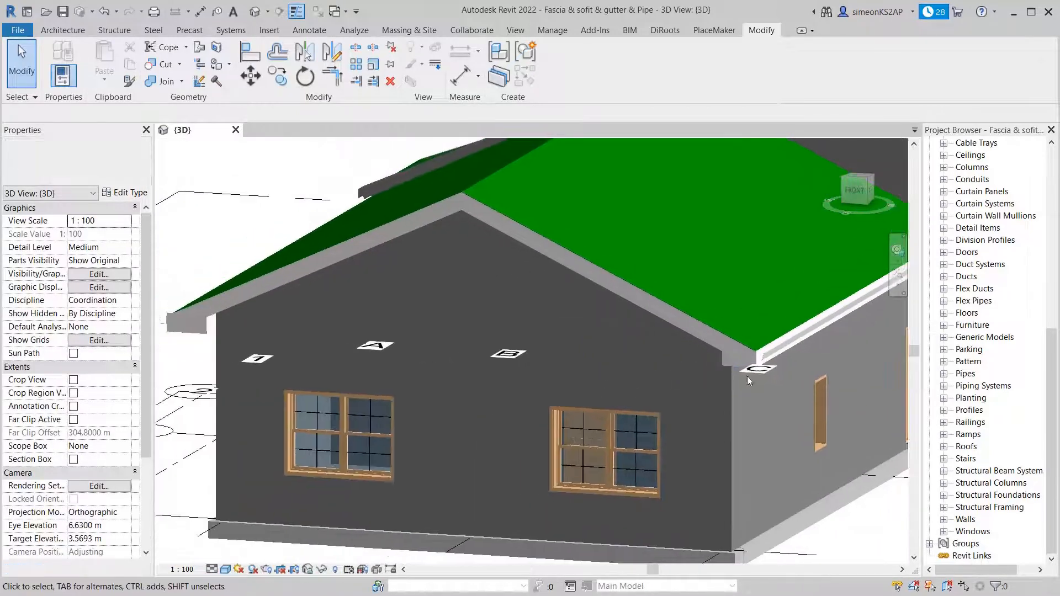
{"action": "scroll", "coordinate": [776, 354], "scroll_direction": "up", "scroll_amount": 4}
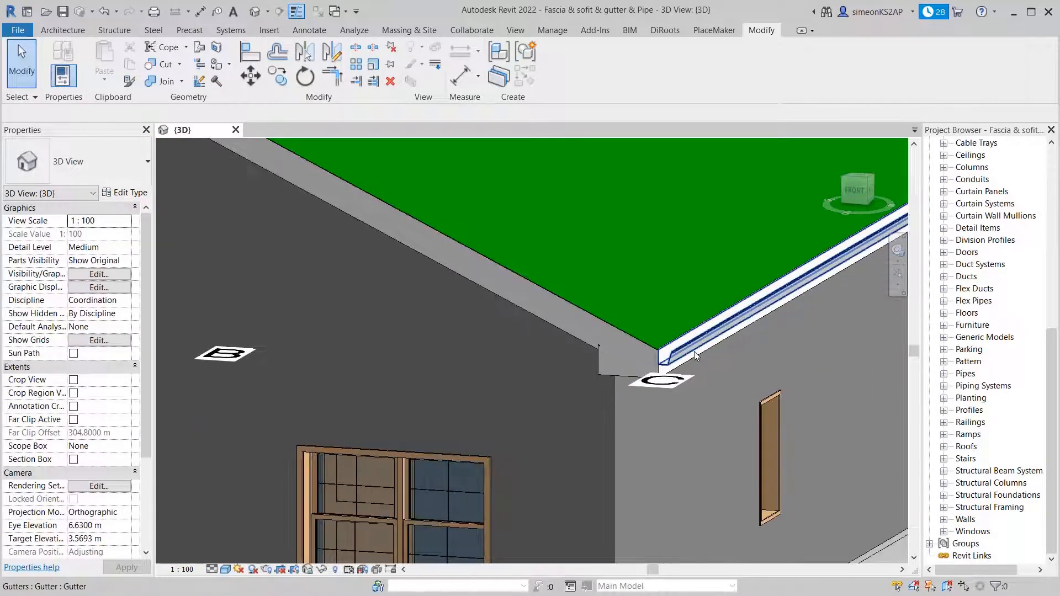
{"action": "scroll", "coordinate": [707, 351], "scroll_direction": "down", "scroll_amount": 3}
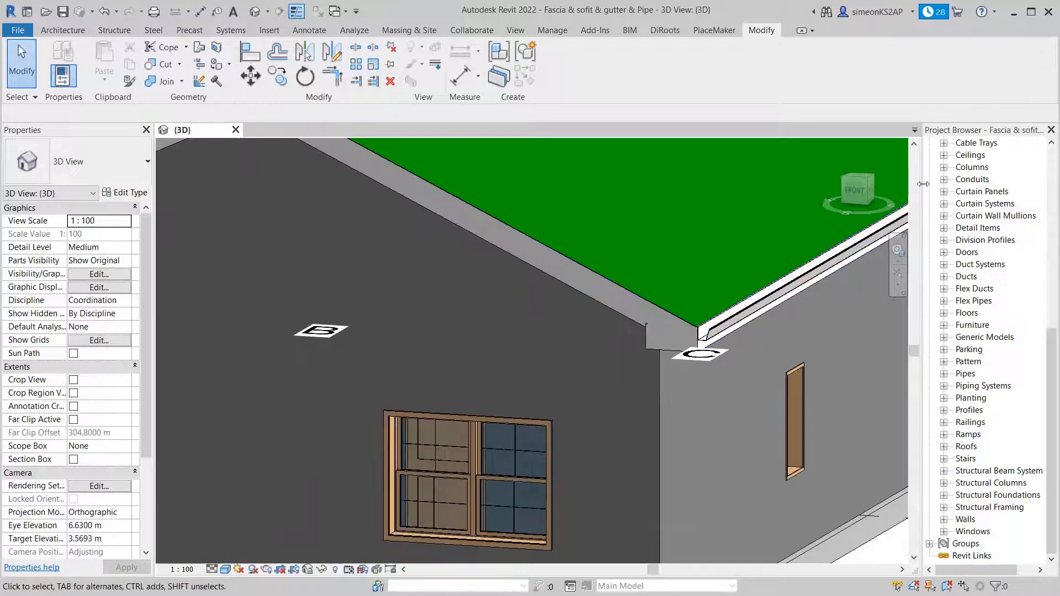
{"action": "scroll", "coordinate": [954, 184], "scroll_direction": "up", "scroll_amount": 2}
- Open the M_Gutter - Bevel profile family from the project's loaded profiles for editing
{"action": "left_click", "coordinate": [930, 167]}
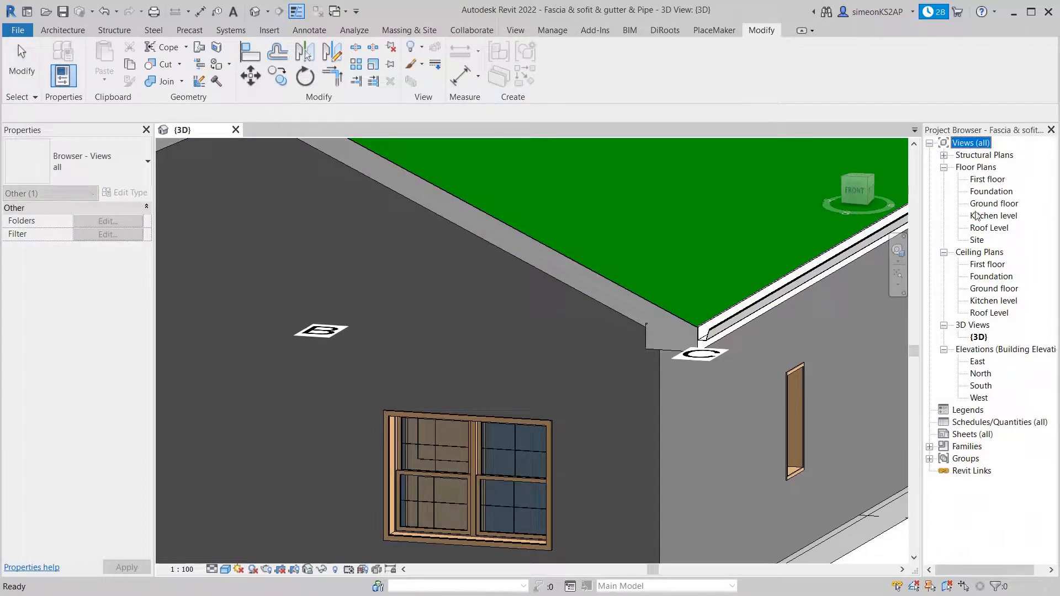
{"action": "left_click", "coordinate": [929, 447]}
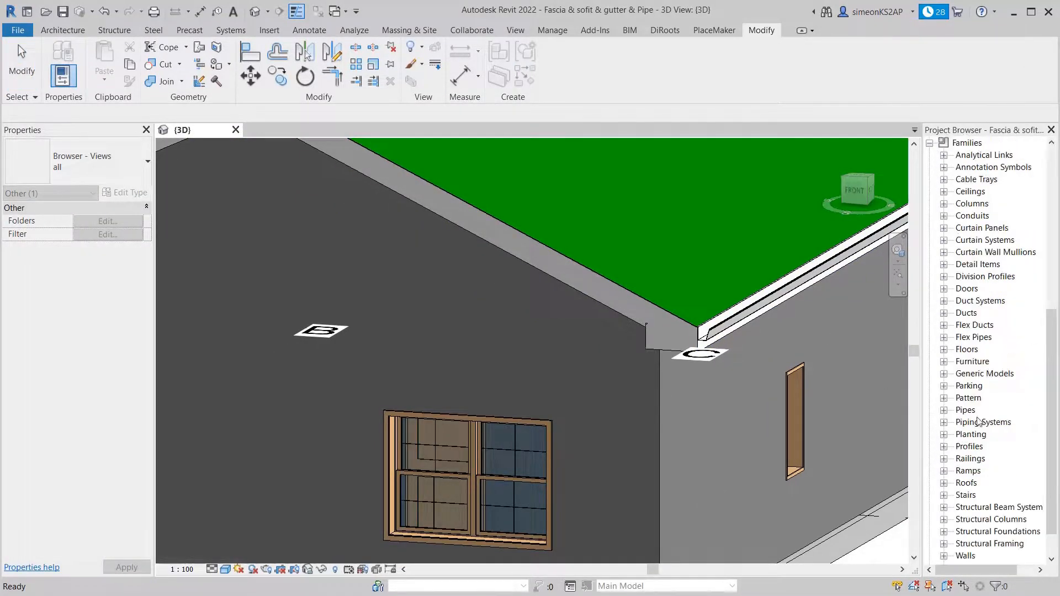
{"action": "scroll", "coordinate": [981, 429], "scroll_direction": "down", "scroll_amount": 1}
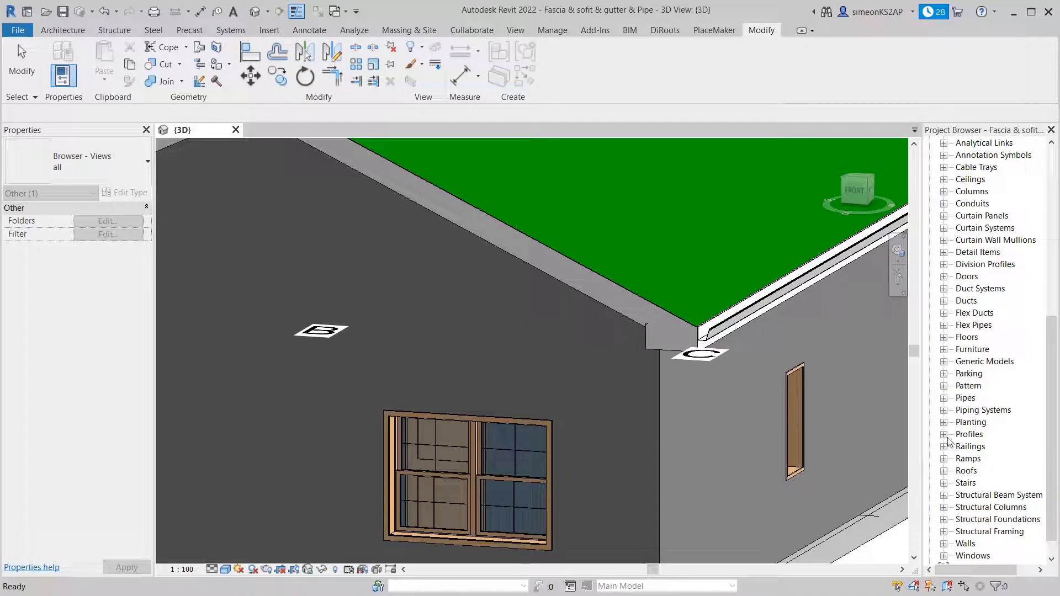
{"action": "left_click", "coordinate": [945, 435]}
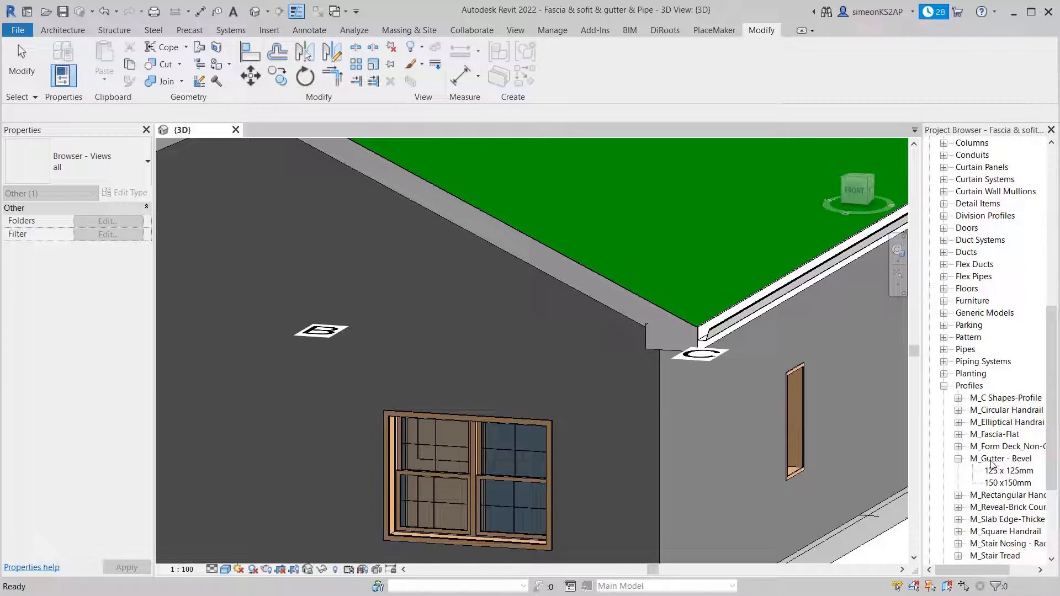
{"action": "left_click", "coordinate": [992, 460]}
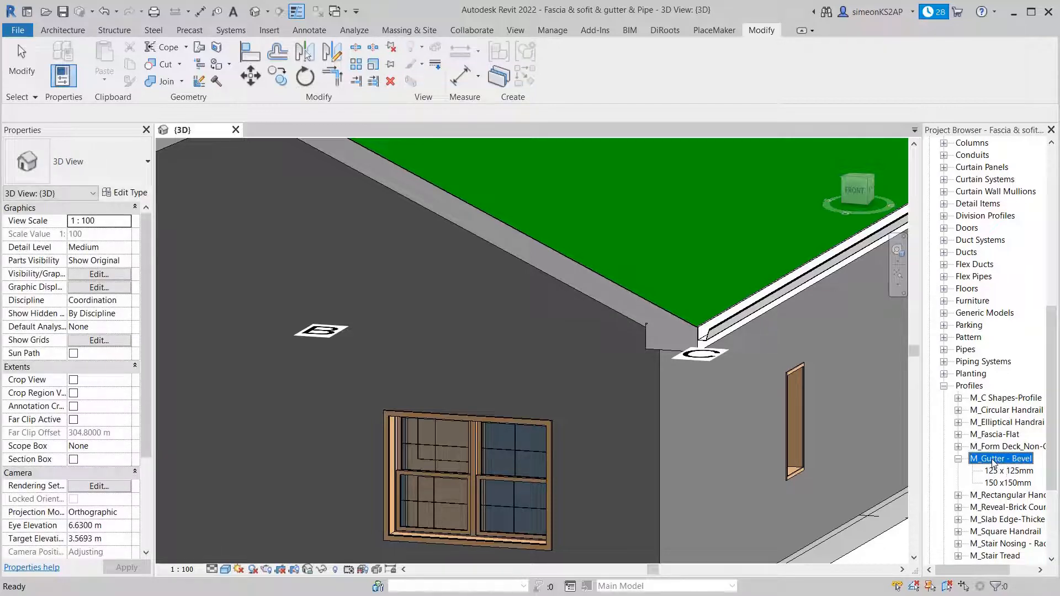
{"action": "right_click", "coordinate": [993, 463]}
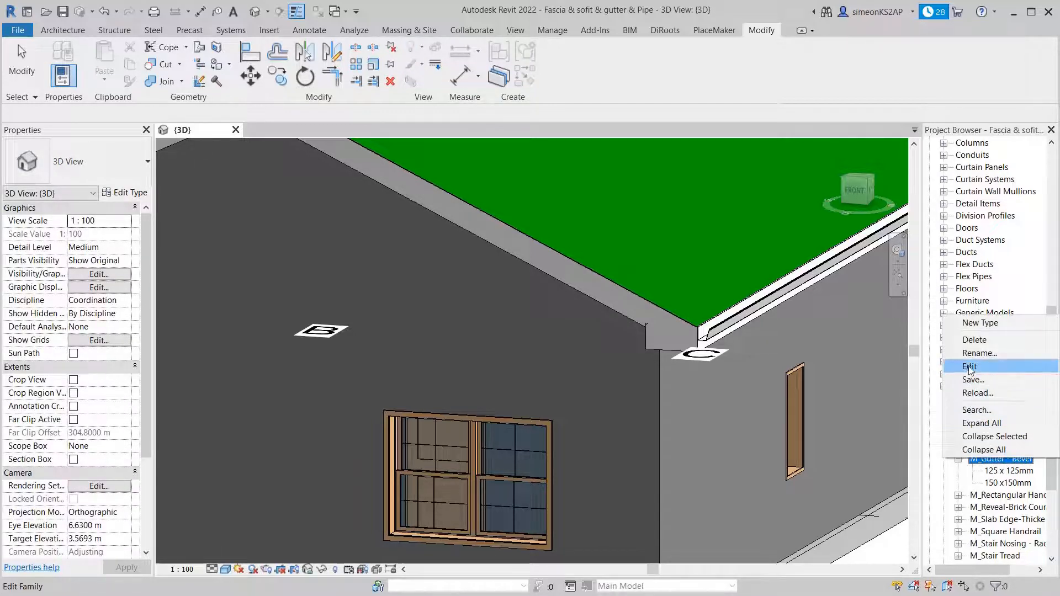
{"action": "left_click", "coordinate": [961, 367]}
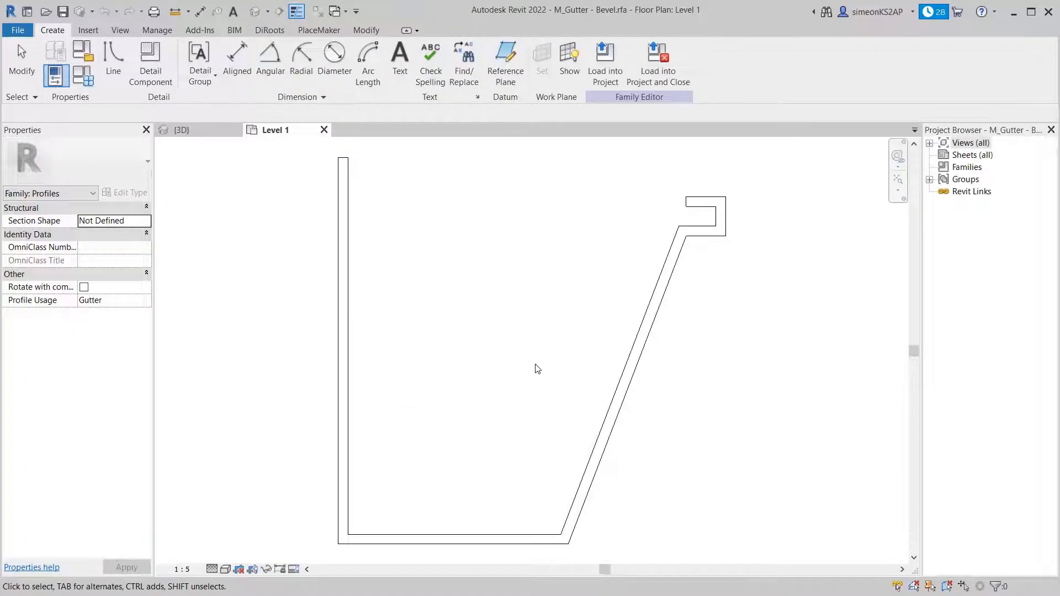
- Draw a horizontal line from the inner end of the lip's upper edge to the outer line of the gutter's back wall
{"action": "scroll", "coordinate": [589, 271], "scroll_direction": "up", "scroll_amount": 1}
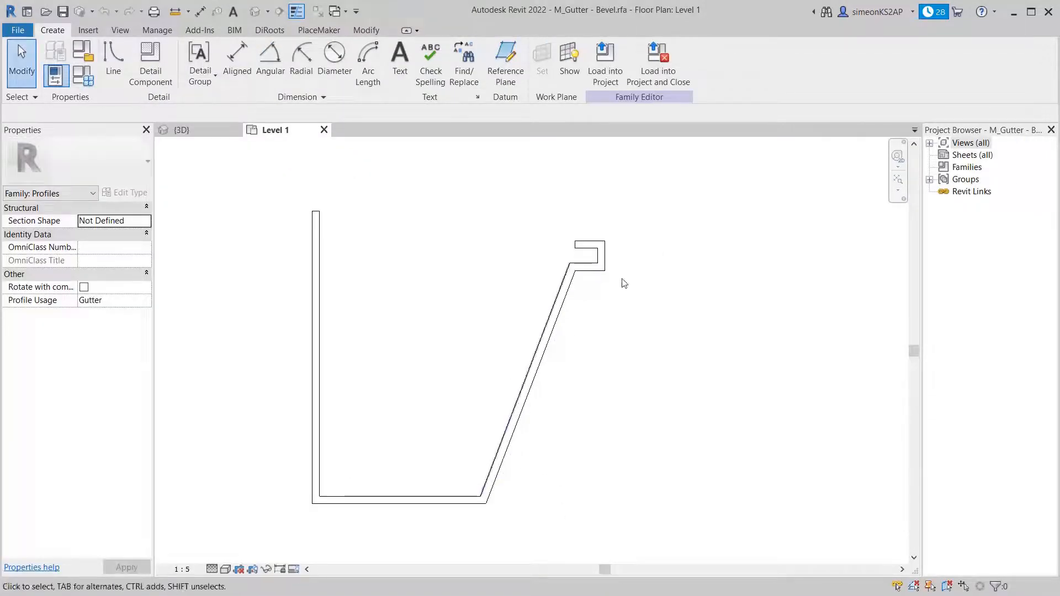
{"action": "scroll", "coordinate": [586, 252], "scroll_direction": "up", "scroll_amount": 1}
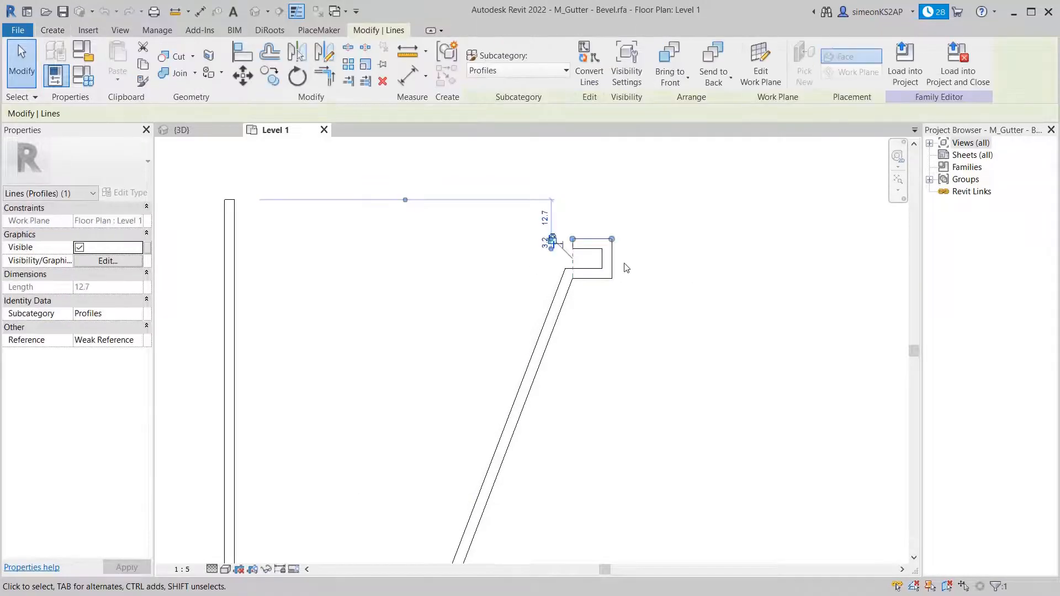
{"action": "scroll", "coordinate": [551, 243], "scroll_direction": "up", "scroll_amount": 2}
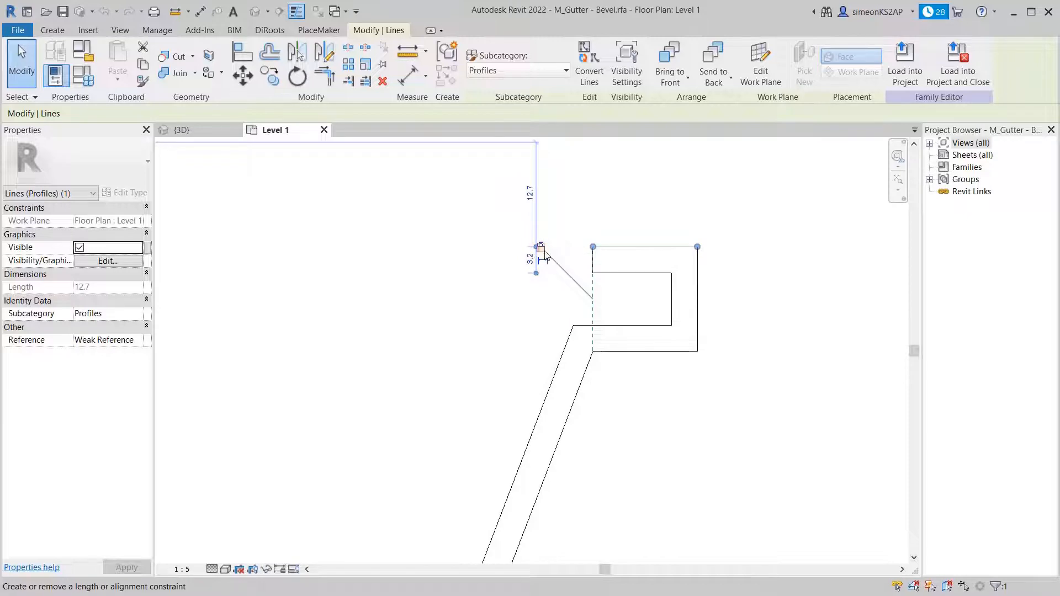
{"action": "scroll", "coordinate": [545, 257], "scroll_direction": "up", "scroll_amount": 1}
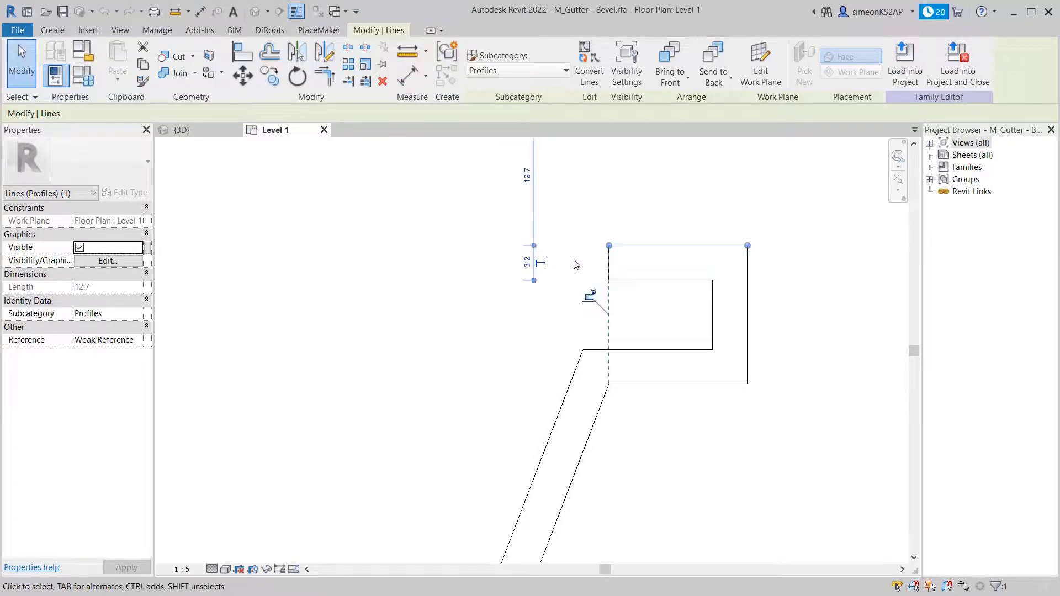
{"action": "scroll", "coordinate": [570, 264], "scroll_direction": "down", "scroll_amount": 3}
{"action": "middle_click_drag", "start_coordinate": [568, 266], "coordinate": [697, 269]}
{"action": "scroll", "coordinate": [697, 270], "scroll_direction": "down", "scroll_amount": 5}
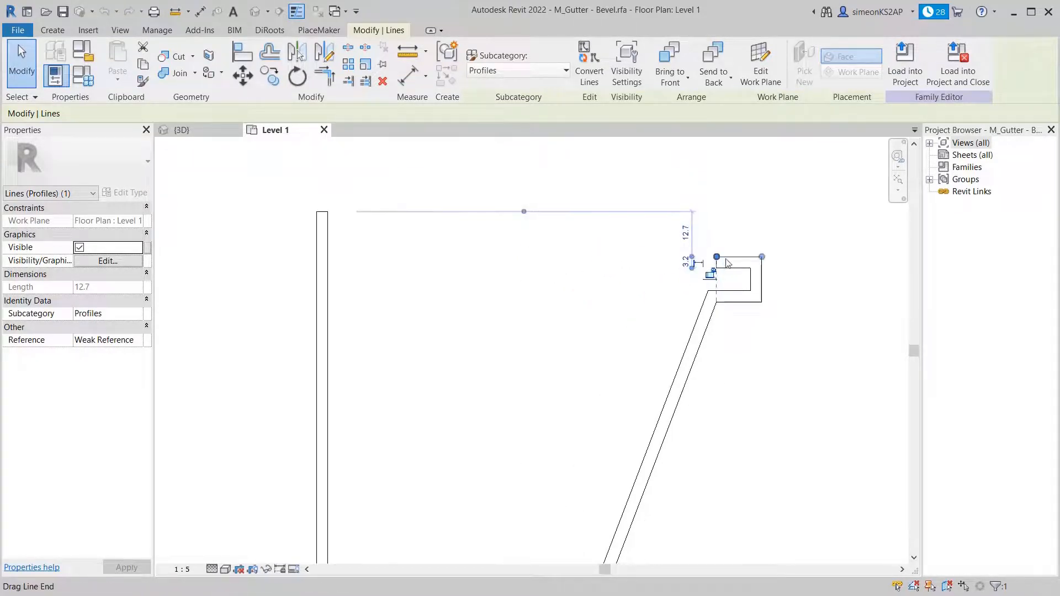
{"action": "left_click_drag", "start_coordinate": [717, 260], "coordinate": [504, 273]}
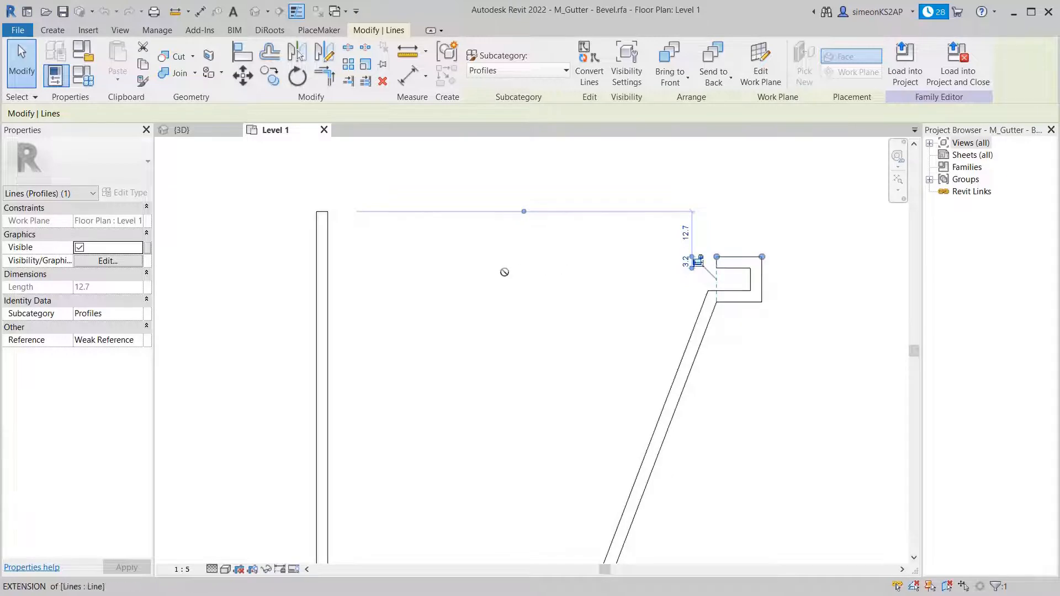
{"action": "left_click_drag", "start_coordinate": [358, 275], "coordinate": [316, 257]}
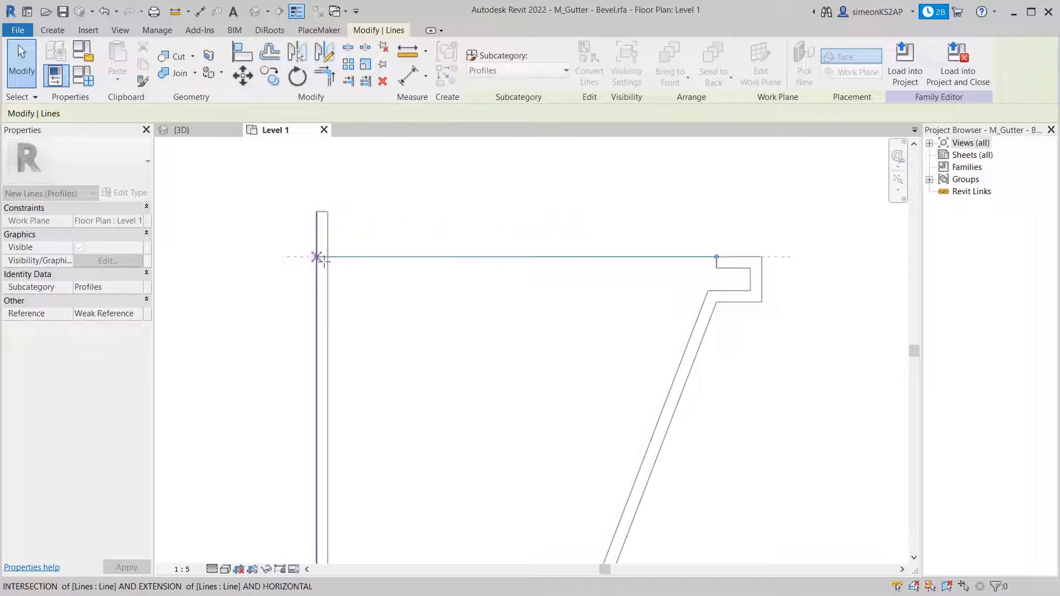
{"action": "left_click", "coordinate": [440, 223]}
- Delete the four inner lines forming the hook inside the gutter lip
{"action": "scroll", "coordinate": [762, 351], "scroll_direction": "up", "scroll_amount": 2}
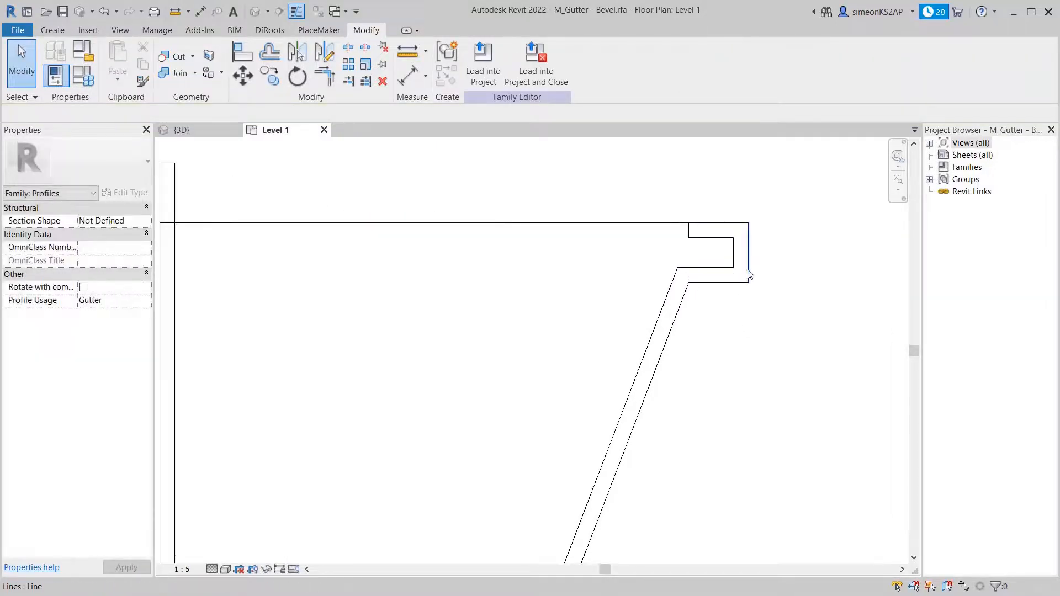
{"action": "left_click_drag", "start_coordinate": [740, 274], "coordinate": [694, 249]}
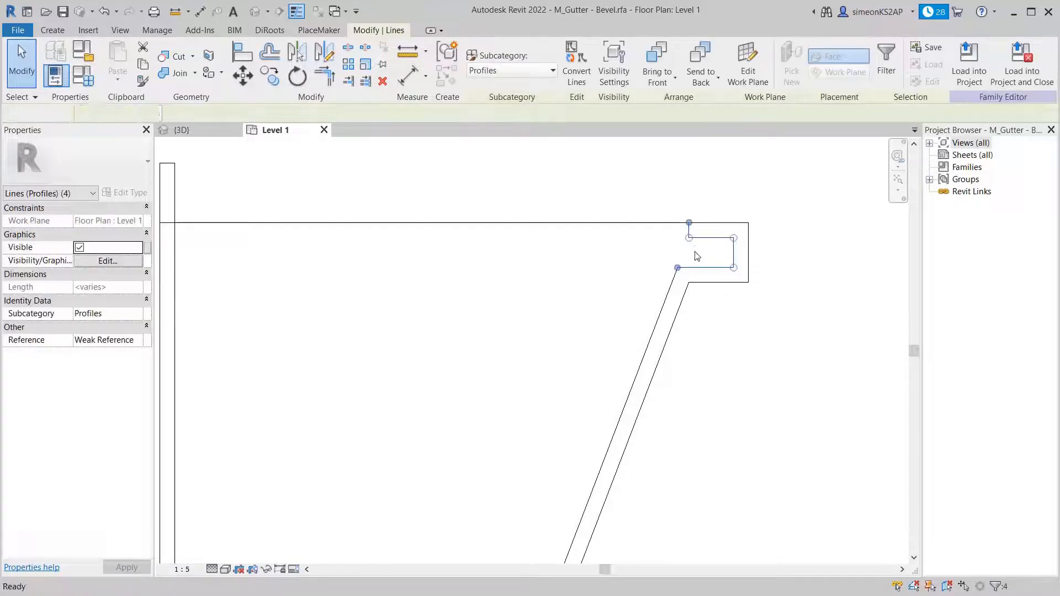
{"action": "key", "text": "Delete"}
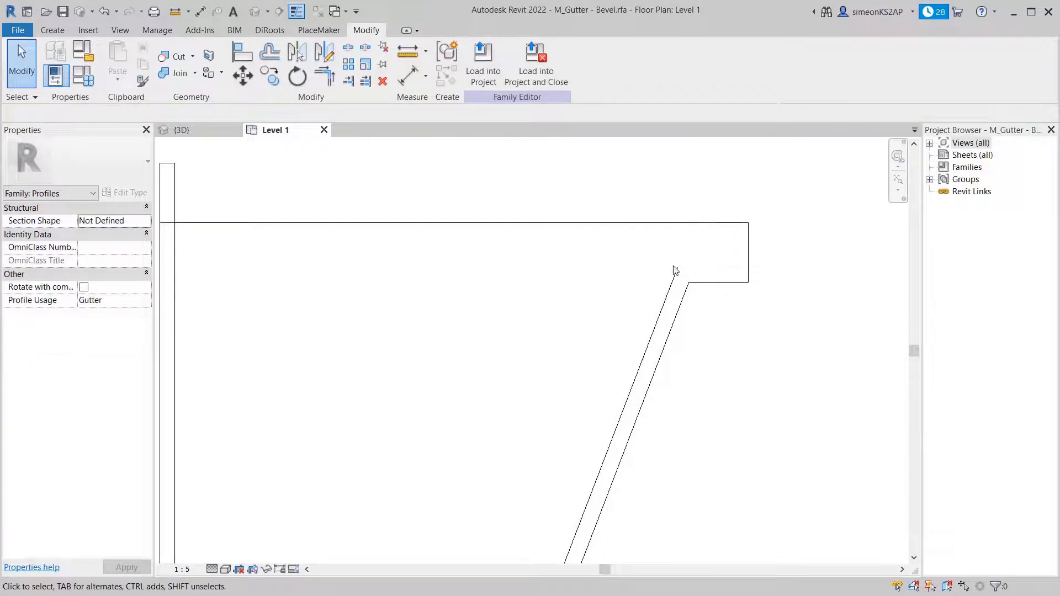
{"action": "left_click", "coordinate": [653, 294]}
{"action": "scroll", "coordinate": [653, 294], "scroll_direction": "down", "scroll_amount": 4}
{"action": "scroll", "coordinate": [610, 395], "scroll_direction": "up", "scroll_amount": 2}
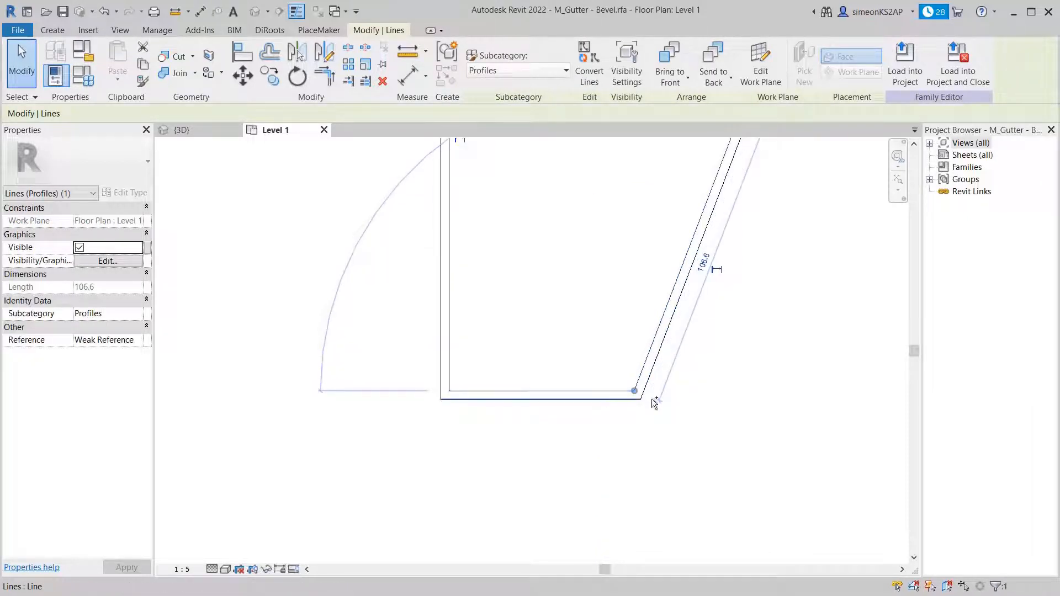
{"action": "left_click", "coordinate": [450, 333], "text": "ctrl"}
{"action": "scroll", "coordinate": [548, 337], "scroll_direction": "down", "scroll_amount": 4}
{"action": "middle_click_drag", "start_coordinate": [567, 330], "coordinate": [505, 364]}
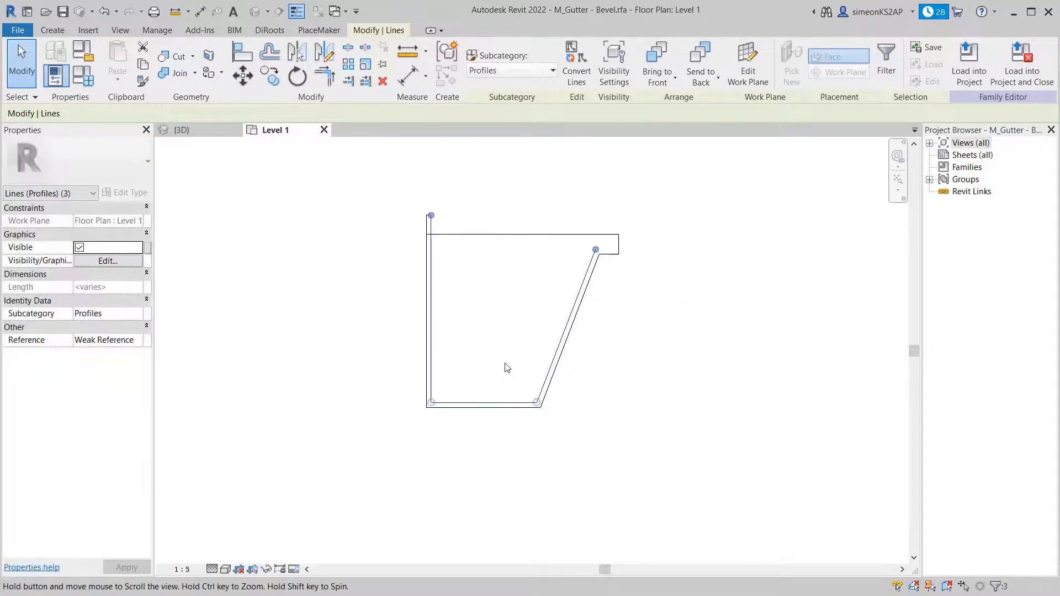
{"action": "scroll", "coordinate": [484, 334], "scroll_direction": "up", "scroll_amount": 1}
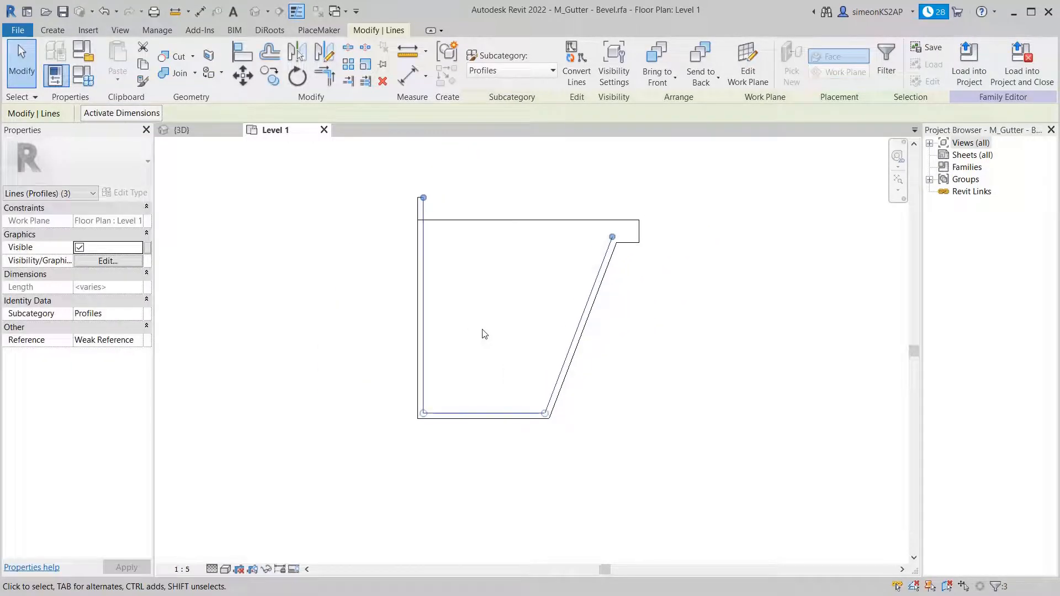
{"action": "left_click", "coordinate": [624, 316]}
- Delete the three inner lines along the gutter's back wall, base and sloped front
{"action": "scroll", "coordinate": [445, 234], "scroll_direction": "up", "scroll_amount": 1}
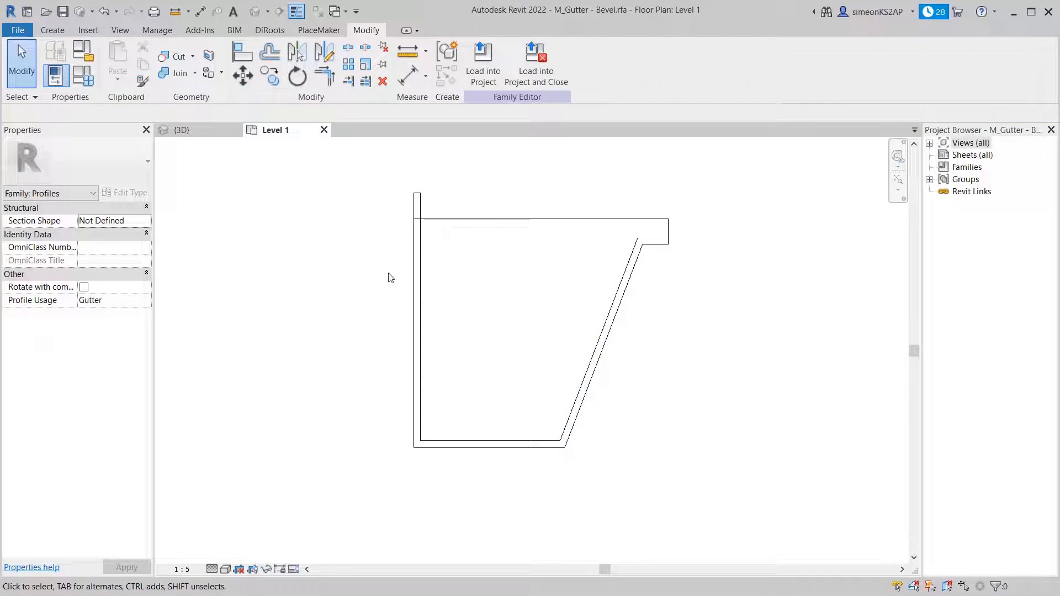
{"action": "left_click", "coordinate": [600, 345]}
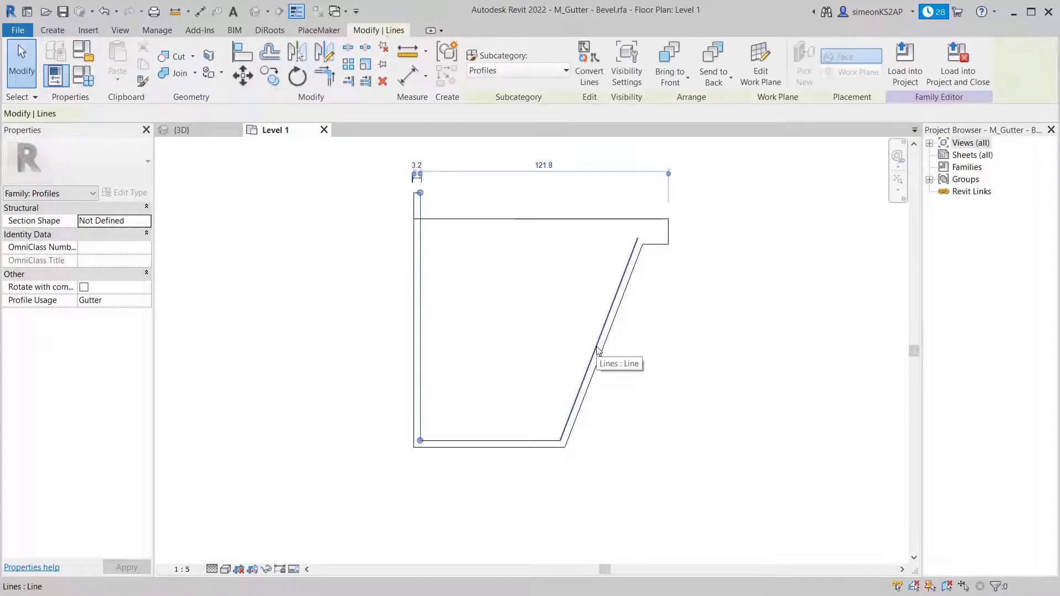
{"action": "left_click", "coordinate": [540, 440], "text": "ctrl"}
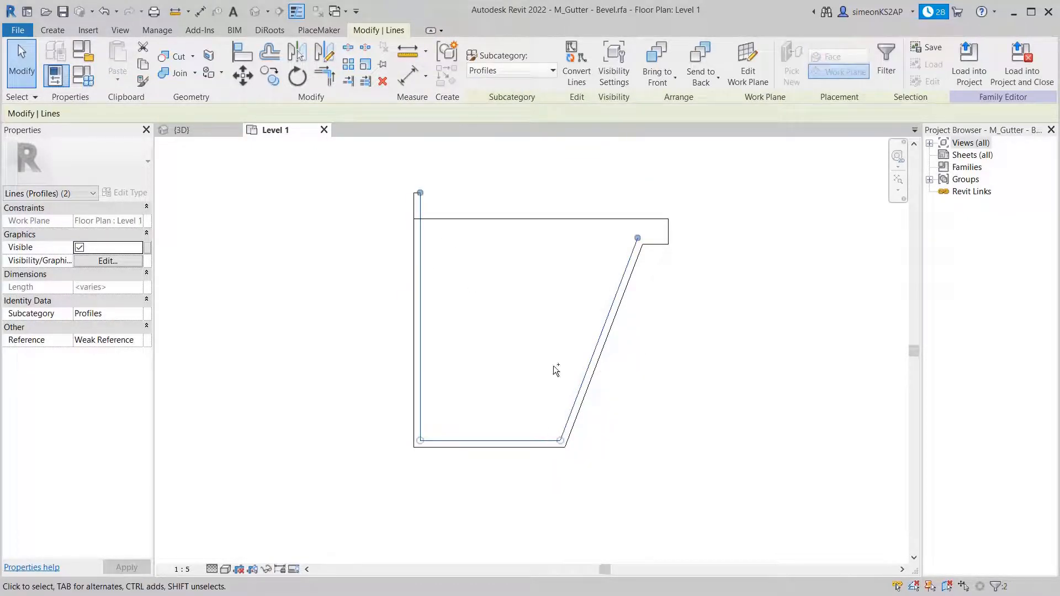
{"action": "key", "text": "Escape"}
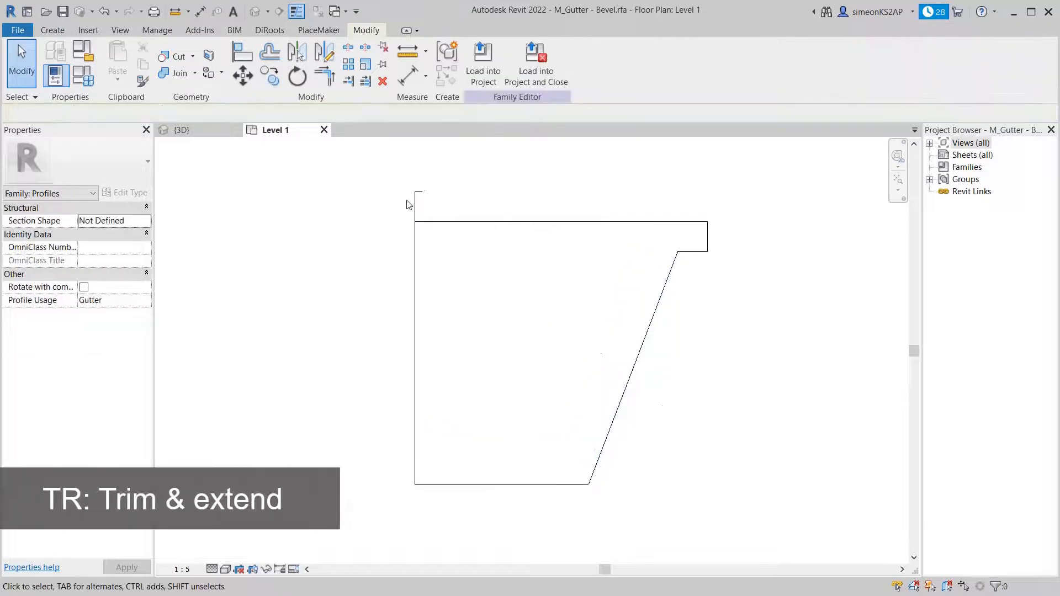
- Trim the back wall's outer line to a corner with the horizontal closing line, removing the part above it
{"action": "scroll", "coordinate": [407, 201], "scroll_direction": "up", "scroll_amount": 3}
{"action": "key", "text": "t"}
{"action": "key", "text": "r"}
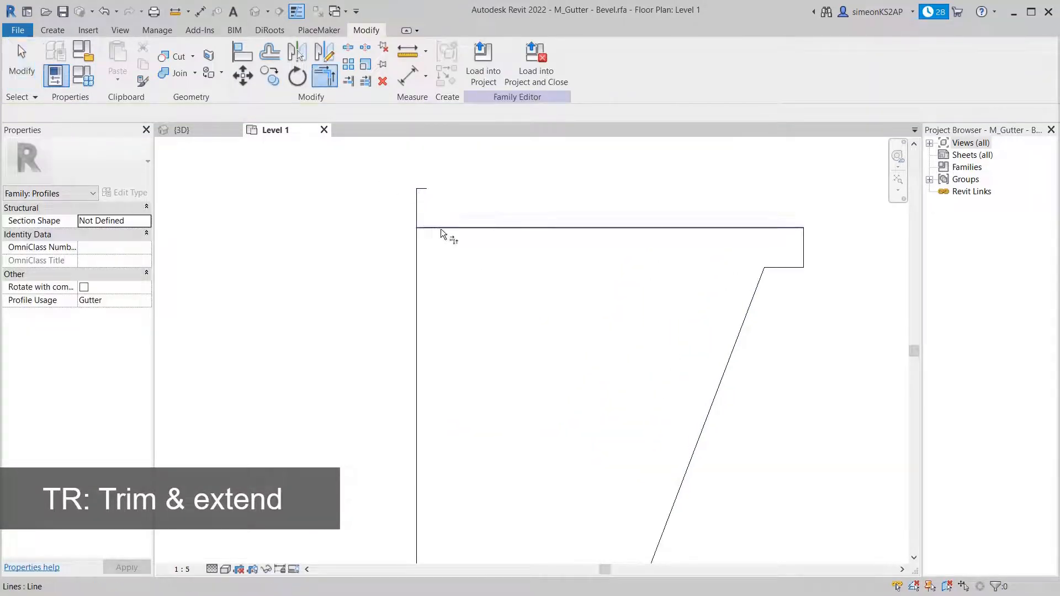
{"action": "right_click", "coordinate": [458, 190]}
{"action": "left_click", "coordinate": [493, 187]}
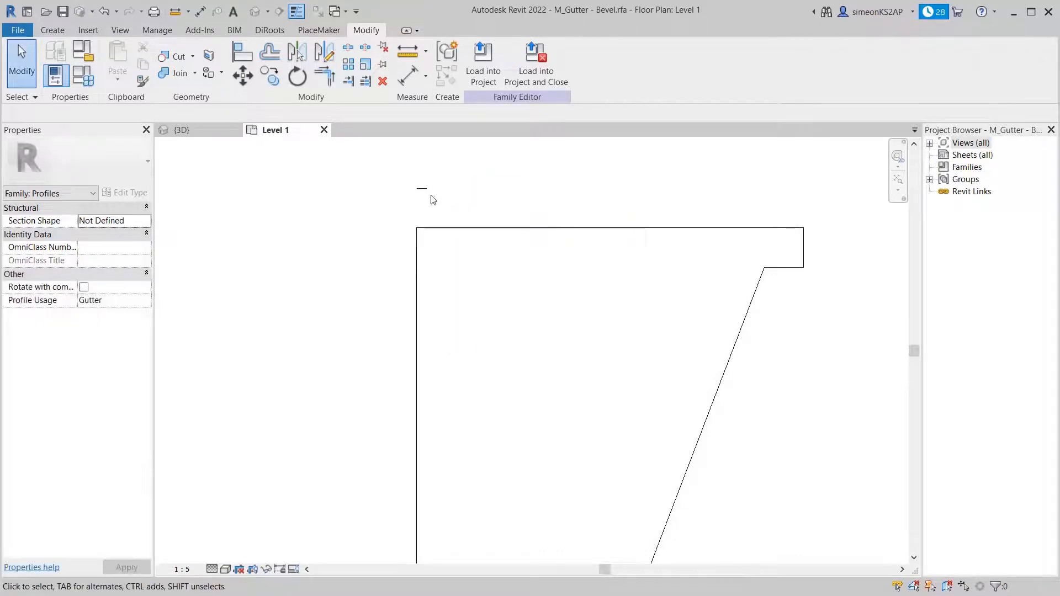
- Delete the leftover short line above the profile's upper back corner
{"action": "left_click_drag", "start_coordinate": [439, 202], "coordinate": [413, 182]}
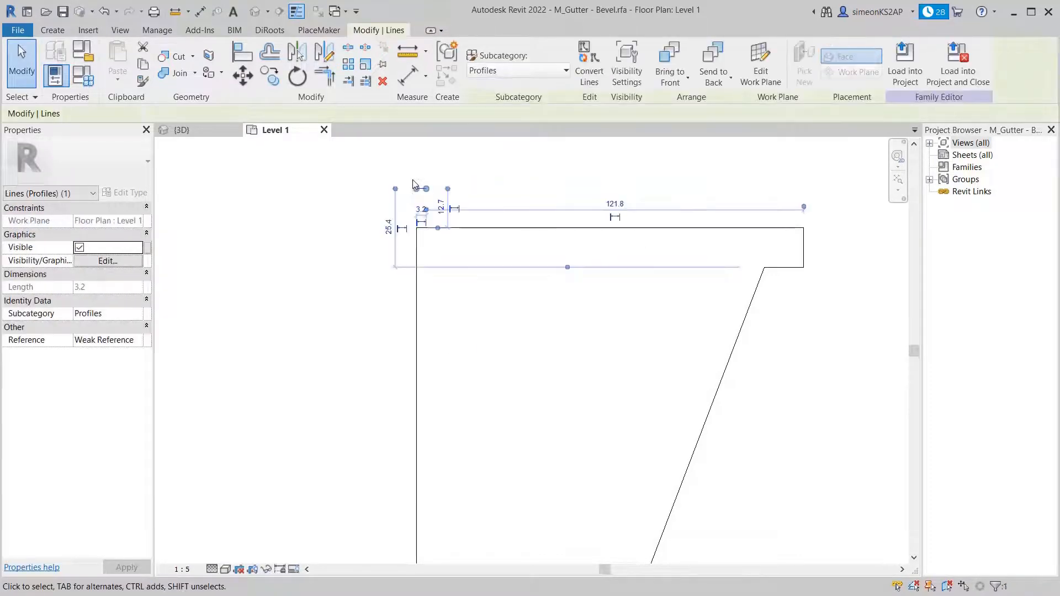
{"action": "key", "text": "Delete"}
{"action": "scroll", "coordinate": [547, 261], "scroll_direction": "down", "scroll_amount": 4}
{"action": "middle_click_drag", "start_coordinate": [578, 287], "coordinate": [519, 263]}
{"action": "scroll", "coordinate": [536, 244], "scroll_direction": "up", "scroll_amount": 1}
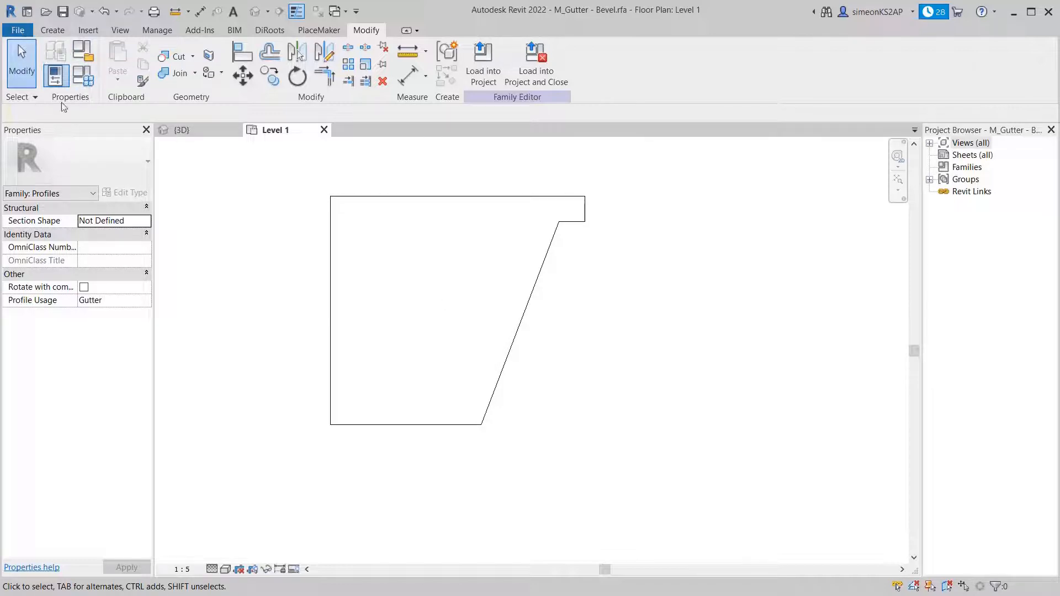
- Save the closed profile to the Desktop as a family named "end cap" and load it into the house project
{"action": "left_click", "coordinate": [18, 29]}
{"action": "mouse_move", "coordinate": [49, 213]}
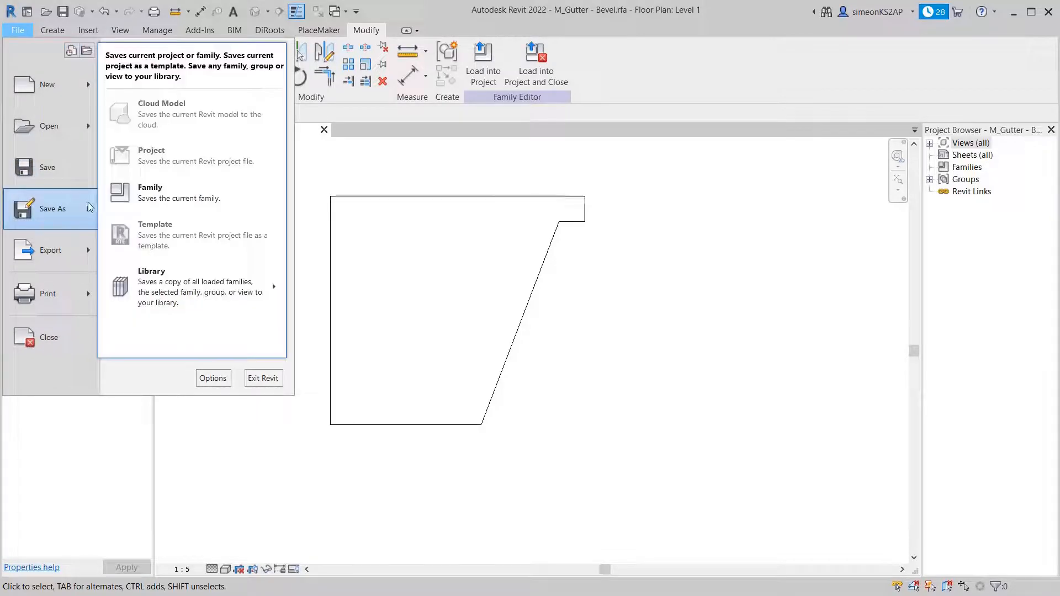
{"action": "left_click", "coordinate": [220, 213]}
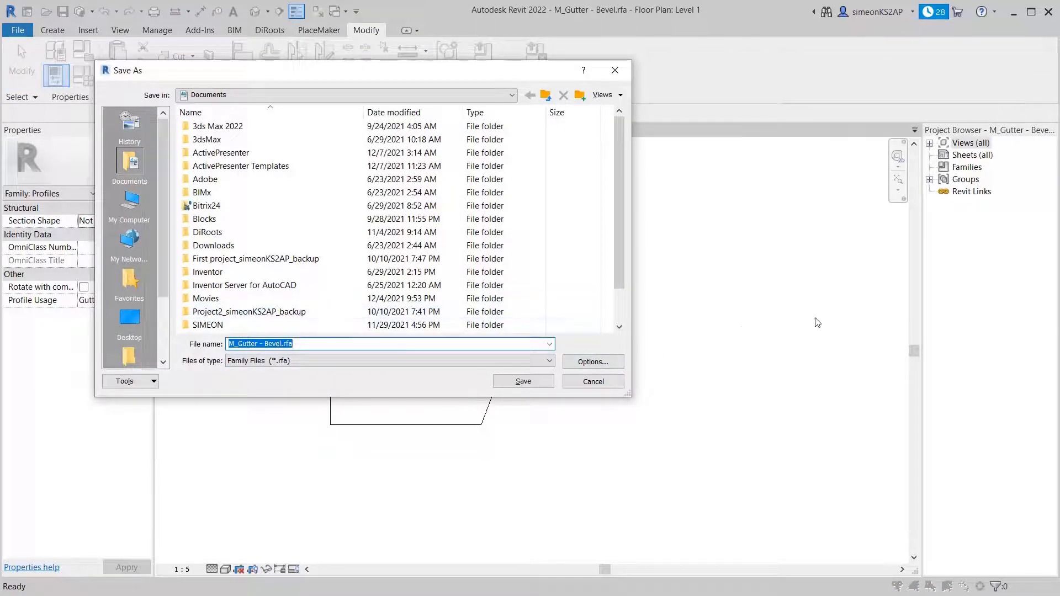
{"action": "type", "text": "end cap"}
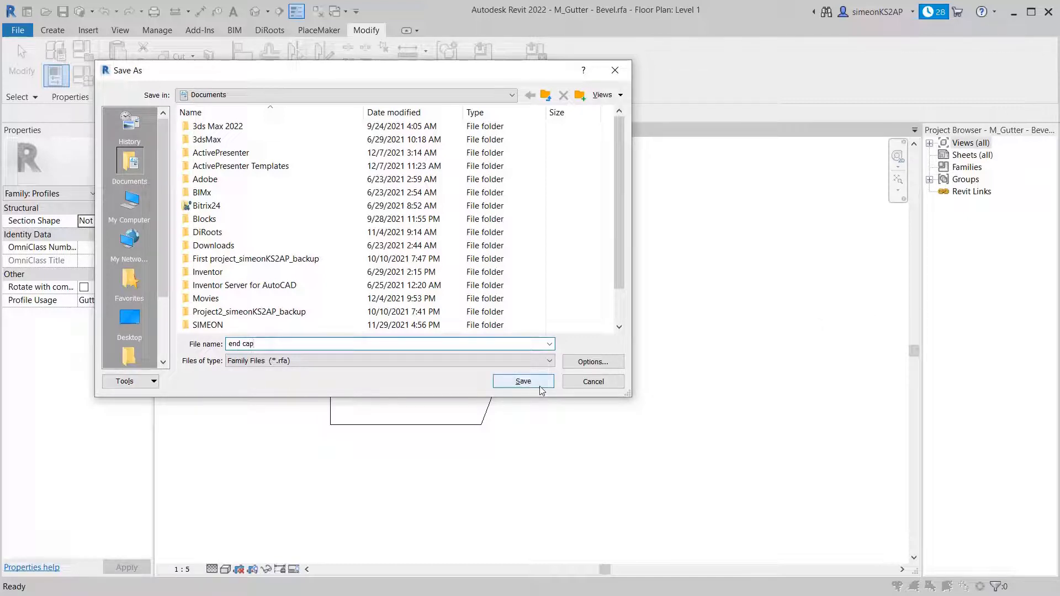
{"action": "scroll", "coordinate": [290, 317], "scroll_direction": "down", "scroll_amount": 1}
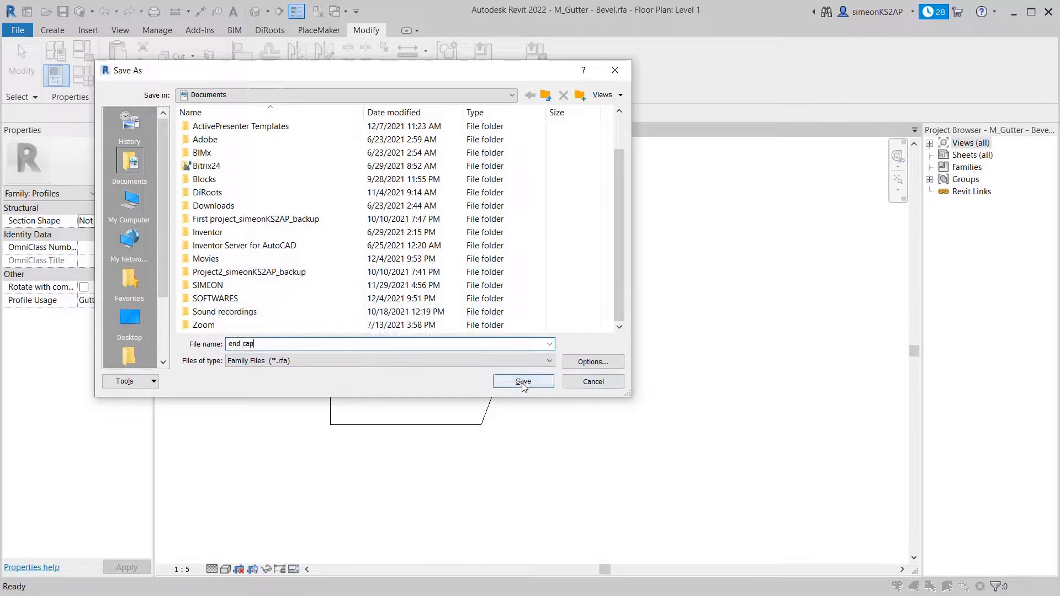
{"action": "left_click", "coordinate": [136, 341]}
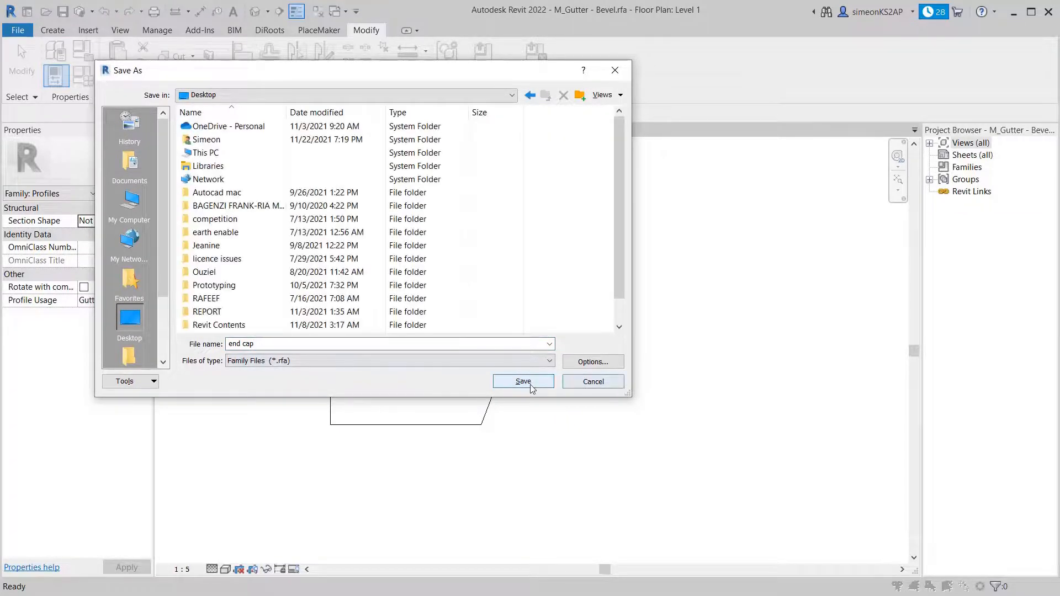
{"action": "left_click", "coordinate": [523, 382]}
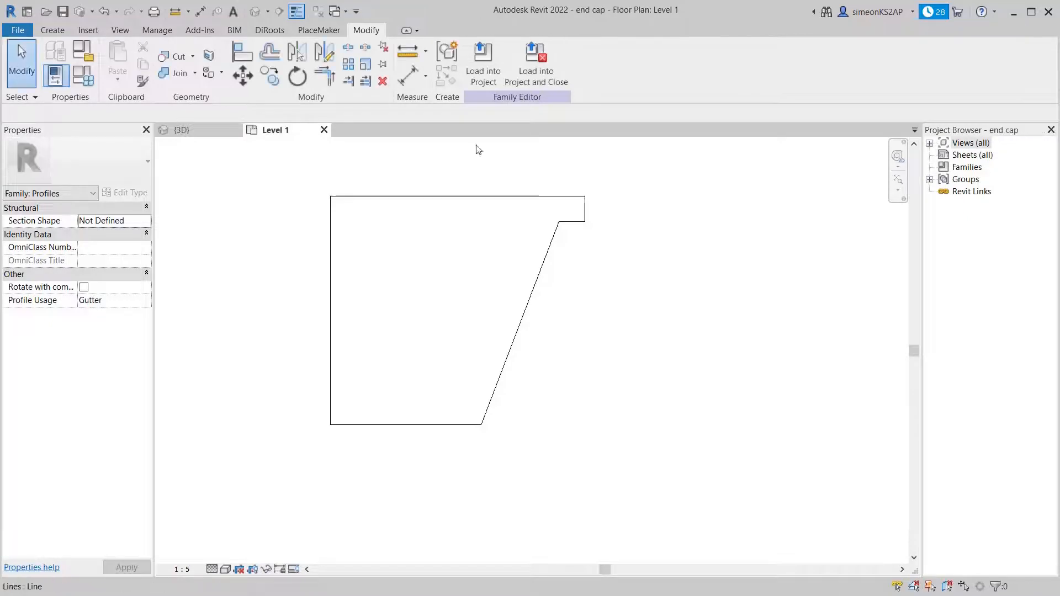
{"action": "left_click", "coordinate": [485, 80]}
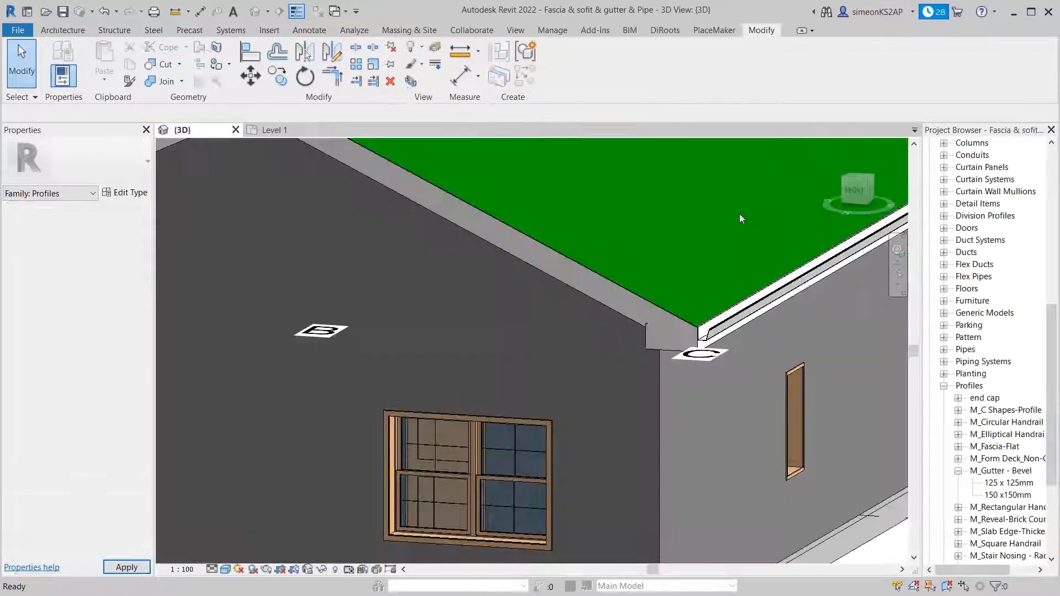
- Examine the existing gutter's open end at the front corner of the roof in the 3D view
{"action": "scroll", "coordinate": [530, 233], "scroll_direction": "down", "scroll_amount": 4}
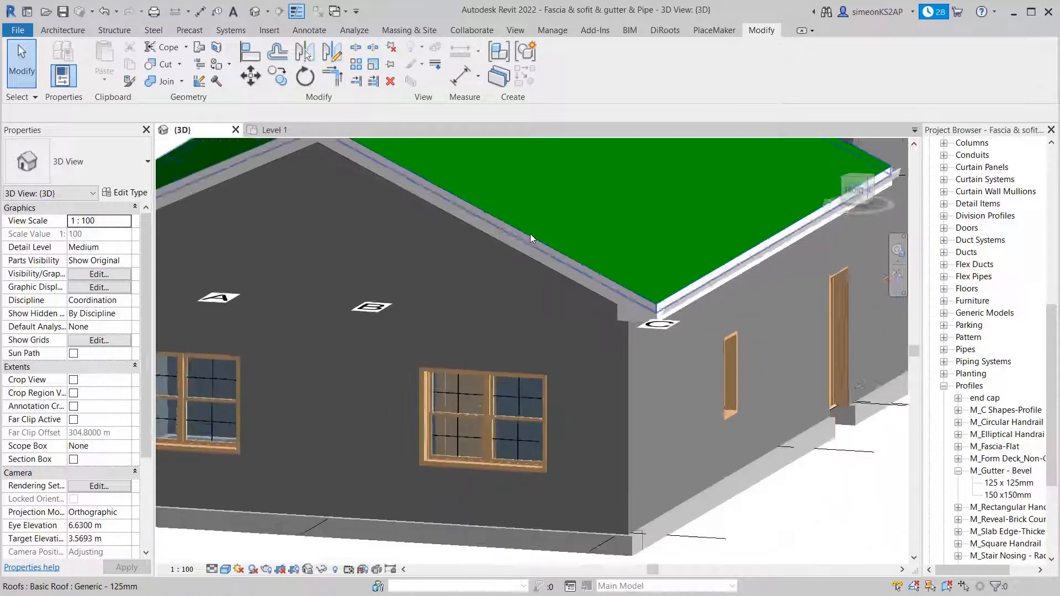
{"action": "scroll", "coordinate": [490, 226], "scroll_direction": "up", "scroll_amount": 2}
{"action": "scroll", "coordinate": [490, 223], "scroll_direction": "down", "scroll_amount": 2}
{"action": "scroll", "coordinate": [637, 316], "scroll_direction": "up", "scroll_amount": 2}
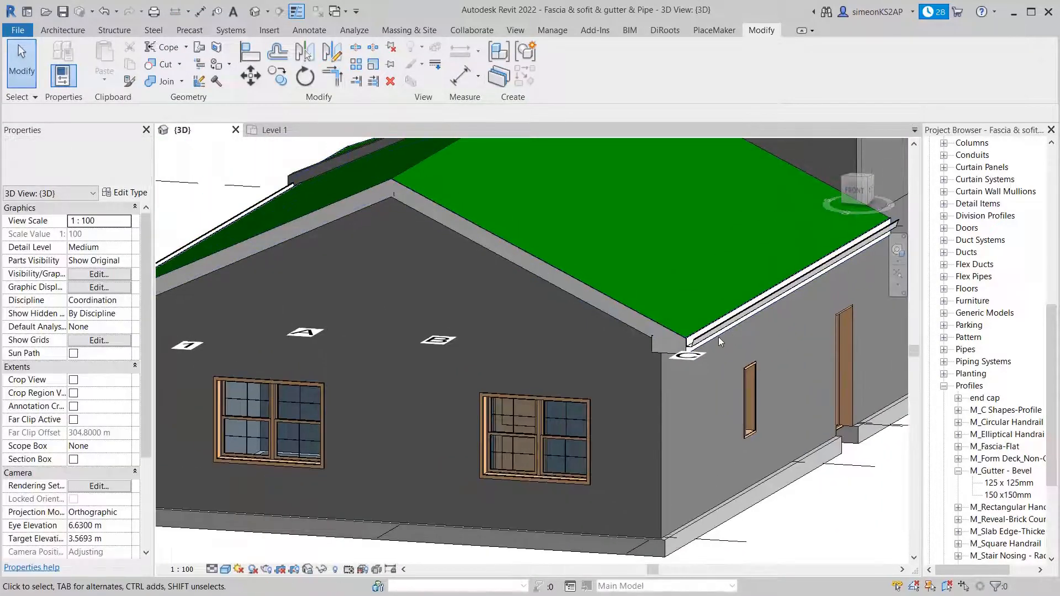
{"action": "scroll", "coordinate": [616, 410], "scroll_direction": "up", "scroll_amount": 3}
{"action": "middle_click_drag", "start_coordinate": [612, 415], "coordinate": [654, 426], "text": "shift"}
{"action": "scroll", "coordinate": [742, 387], "scroll_direction": "down", "scroll_amount": 2}
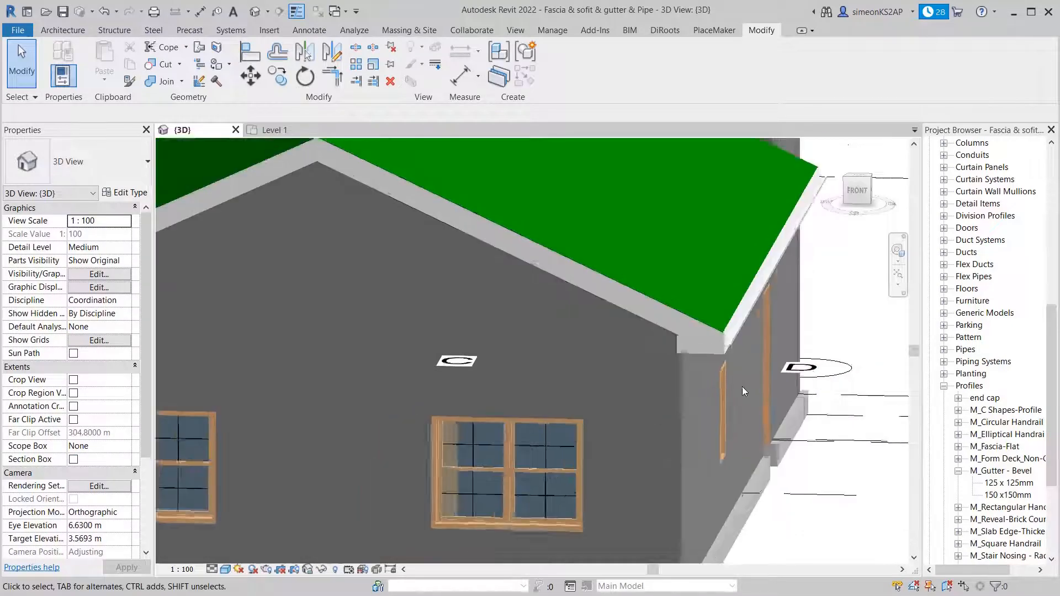
{"action": "scroll", "coordinate": [725, 376], "scroll_direction": "up", "scroll_amount": 2}
{"action": "middle_click_drag", "start_coordinate": [724, 376], "coordinate": [526, 379]}
{"action": "scroll", "coordinate": [635, 316], "scroll_direction": "up", "scroll_amount": 2}
{"action": "scroll", "coordinate": [526, 398], "scroll_direction": "up", "scroll_amount": 4}
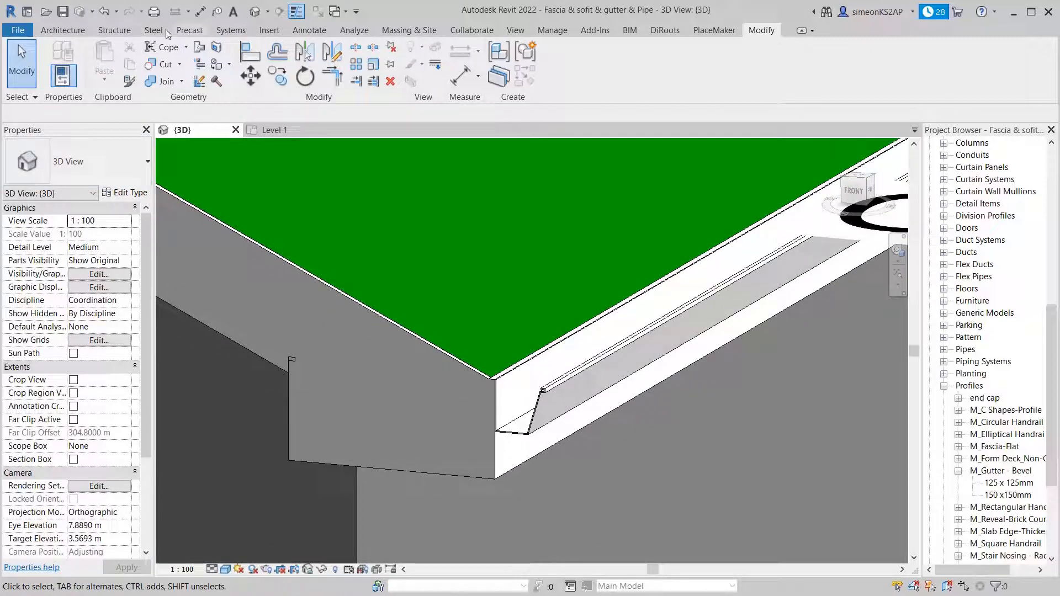
- Start a roof gutter and duplicate its type under the name "HDS- GUTTER WITH END CAP"
{"action": "left_click", "coordinate": [65, 30]}
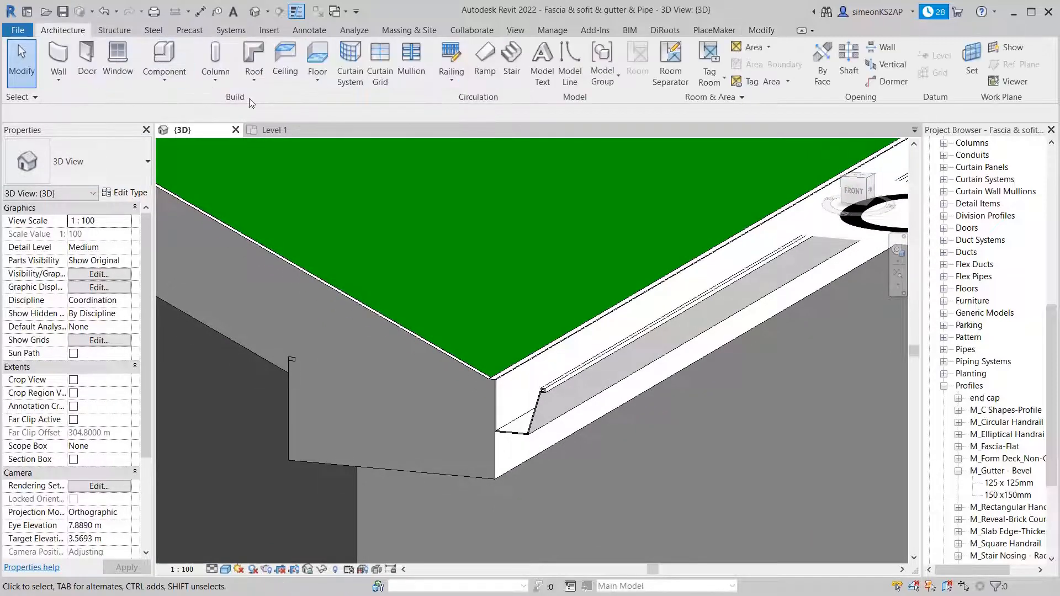
{"action": "left_click", "coordinate": [254, 81]}
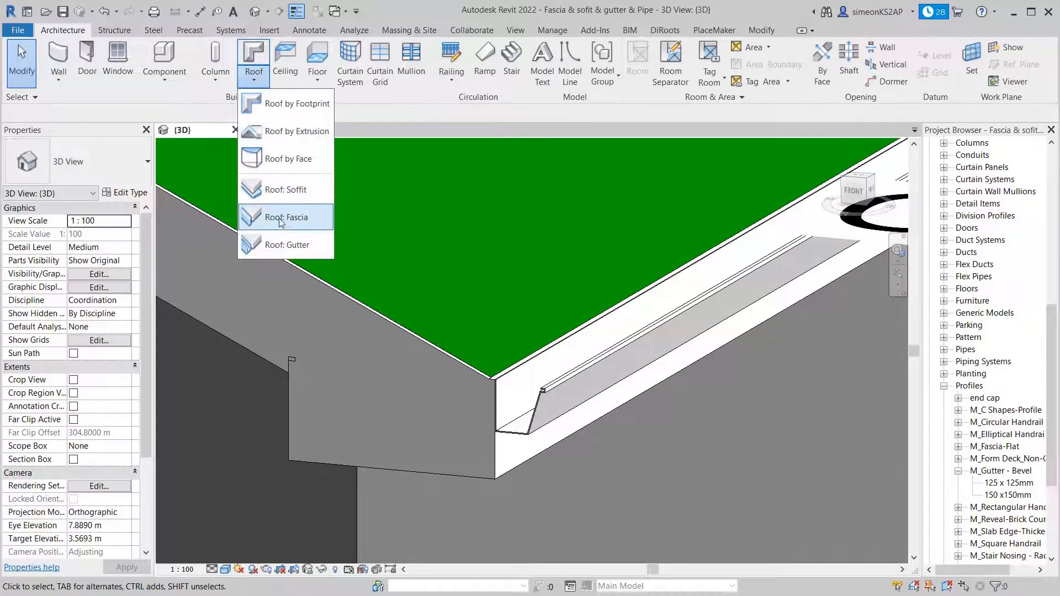
{"action": "left_click", "coordinate": [297, 245]}
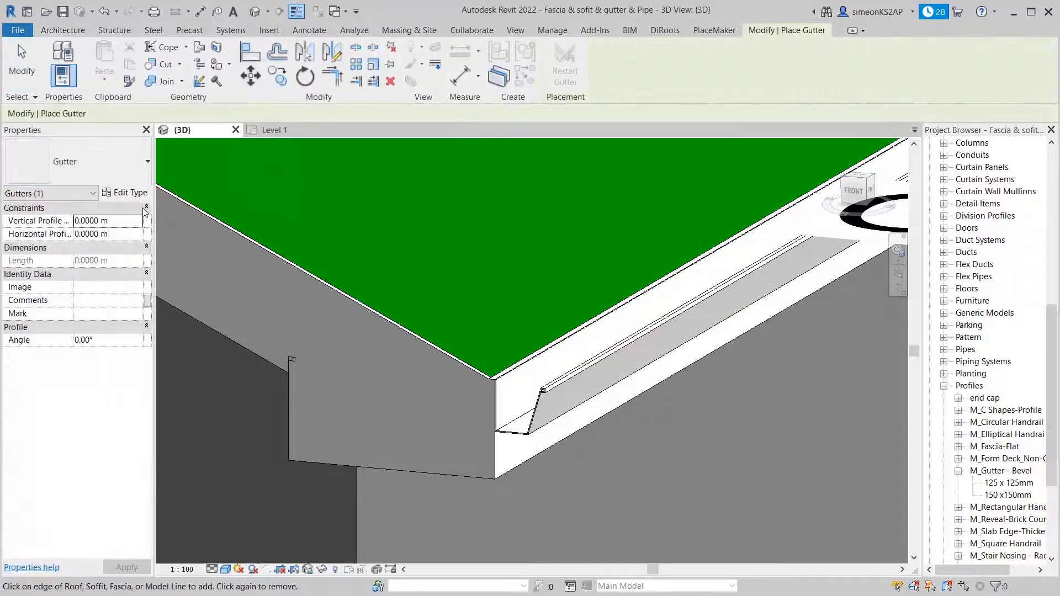
{"action": "left_click", "coordinate": [135, 193]}
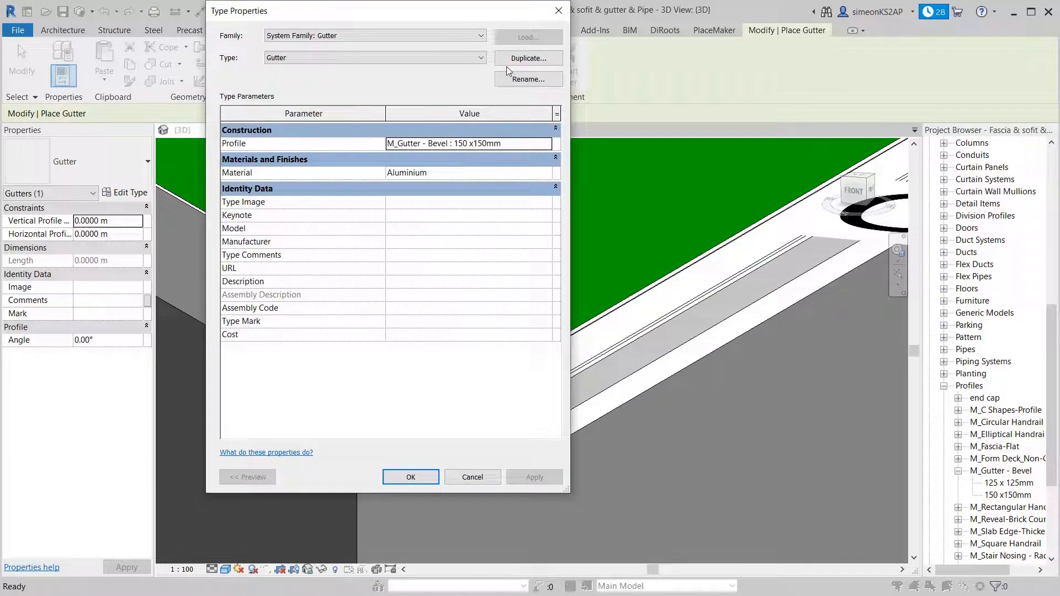
{"action": "left_click", "coordinate": [519, 60]}
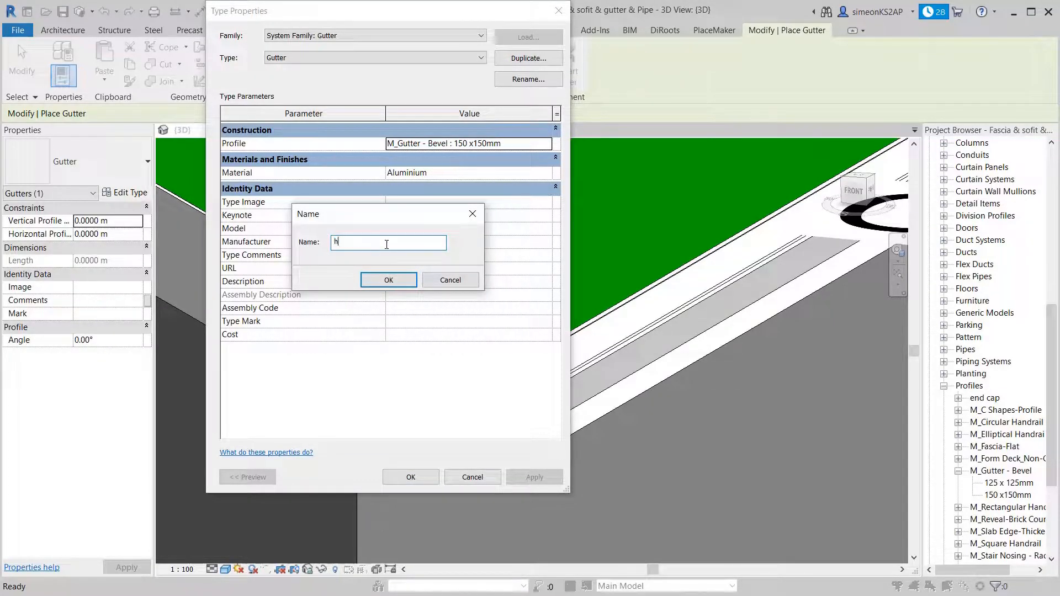
{"action": "type", "text": "h"}
{"action": "key", "text": "BackSpace"}
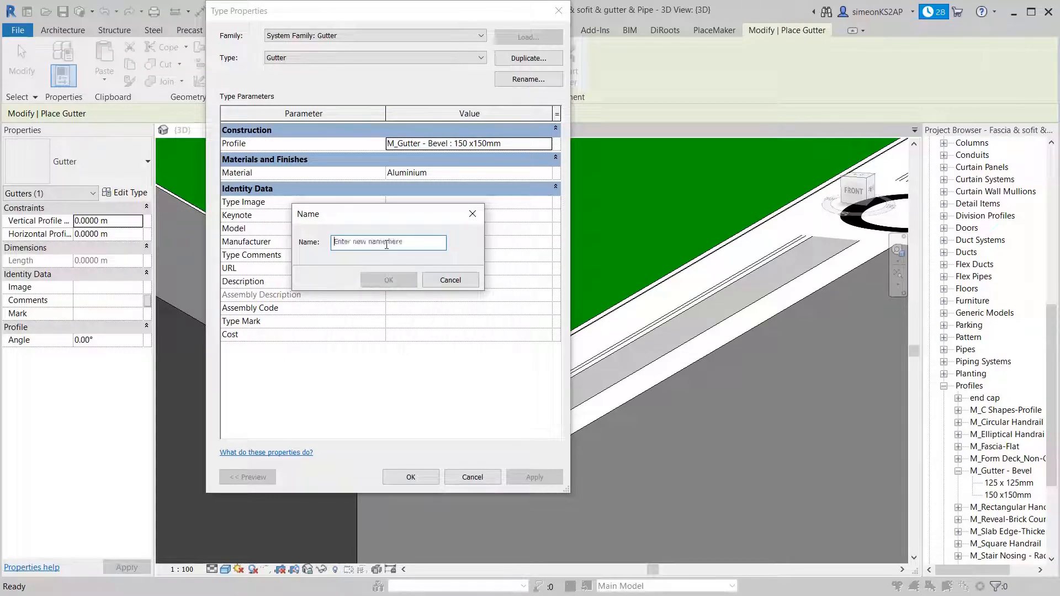
{"action": "type", "text": "HDS- GUTTER WITH END CAP"}
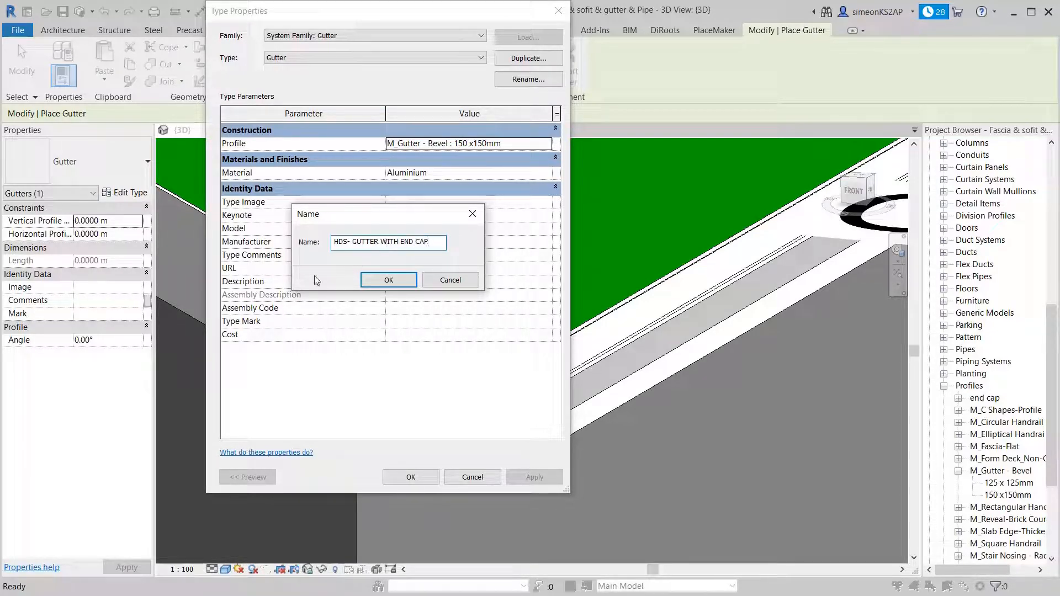
{"action": "left_click", "coordinate": [381, 281]}
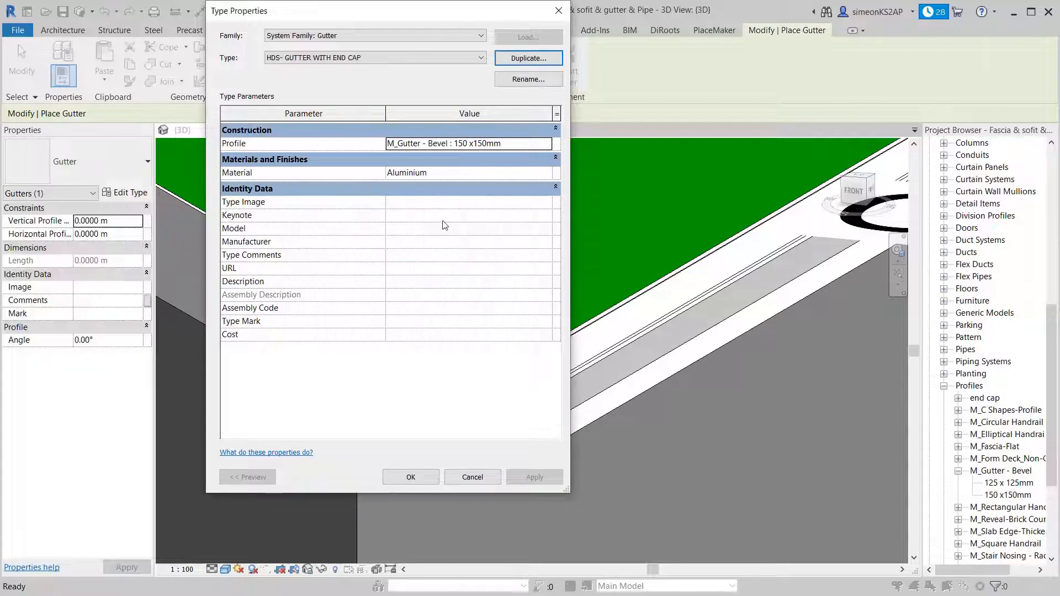
- Set the new gutter type's profile to "end cap : 150 x150mm", keeping aluminium as its material
{"action": "left_click", "coordinate": [469, 143]}
{"action": "left_click", "coordinate": [547, 144]}
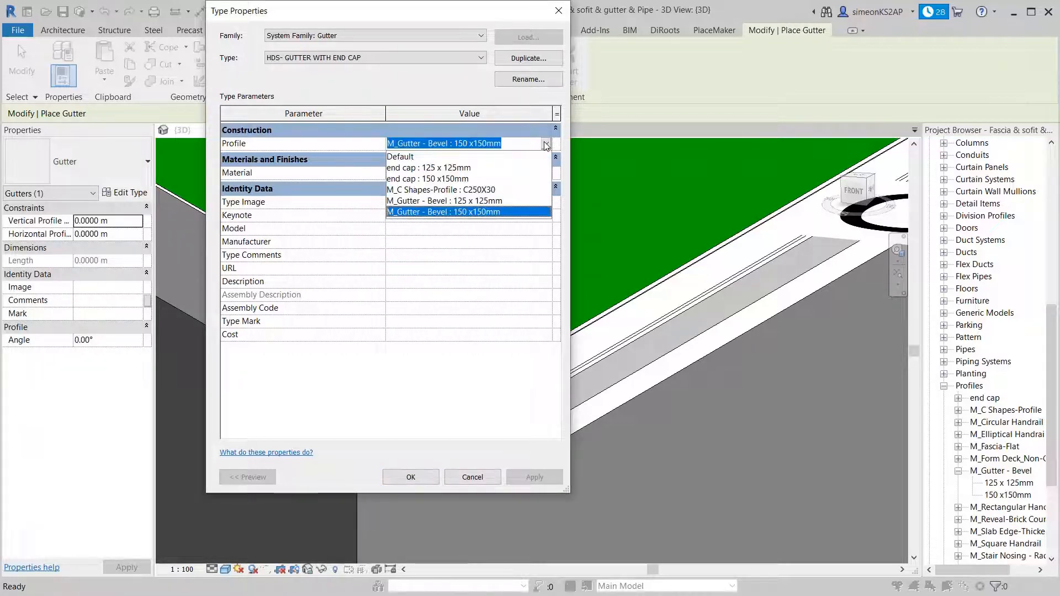
{"action": "left_click", "coordinate": [436, 179]}
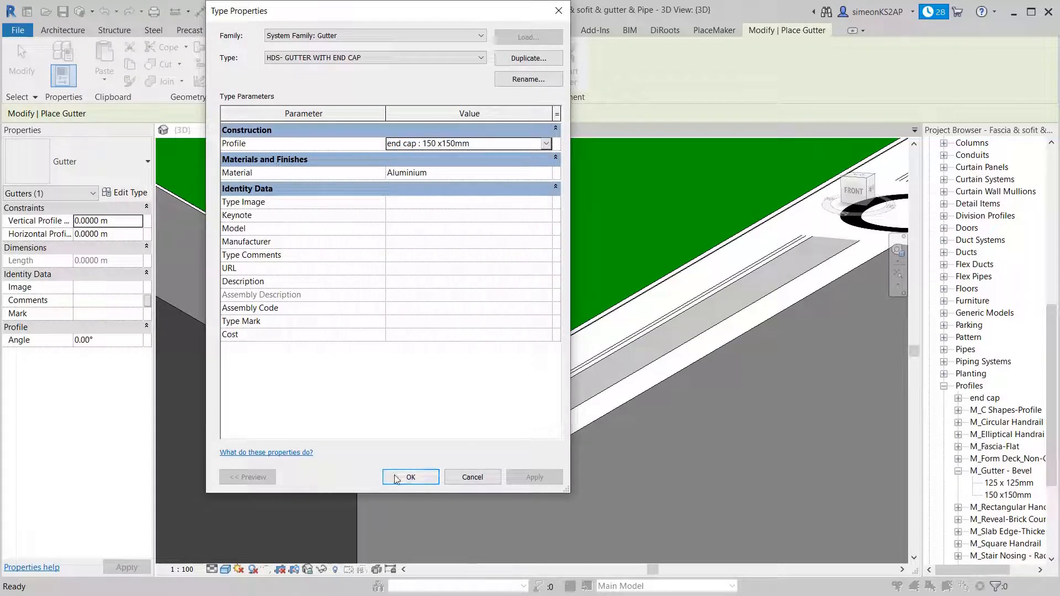
{"action": "left_click", "coordinate": [411, 477]}
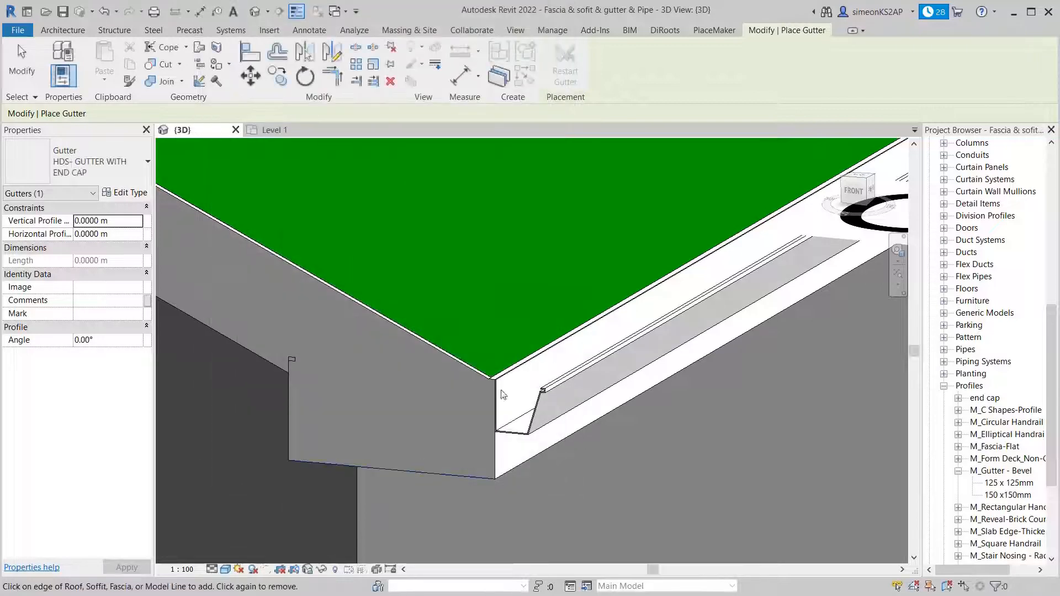
- Place the end-cap gutter along the fascia's top outer edge where the existing gutter runs, and finish the placement
{"action": "scroll", "coordinate": [550, 372], "scroll_direction": "up", "scroll_amount": 6}
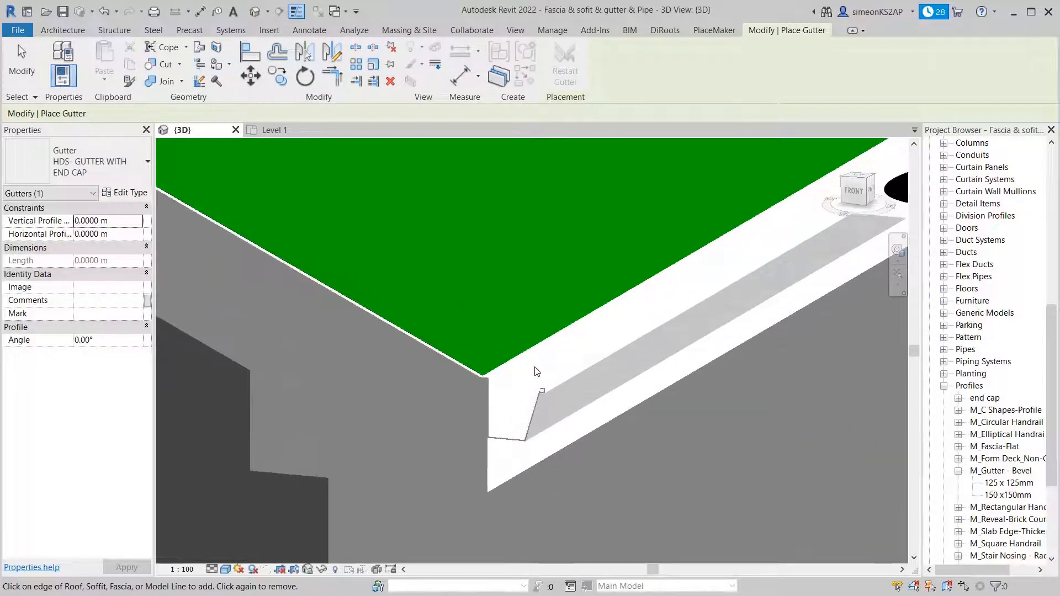
{"action": "middle_click_drag", "start_coordinate": [535, 369], "coordinate": [517, 365]}
{"action": "scroll", "coordinate": [480, 354], "scroll_direction": "up", "scroll_amount": 5}
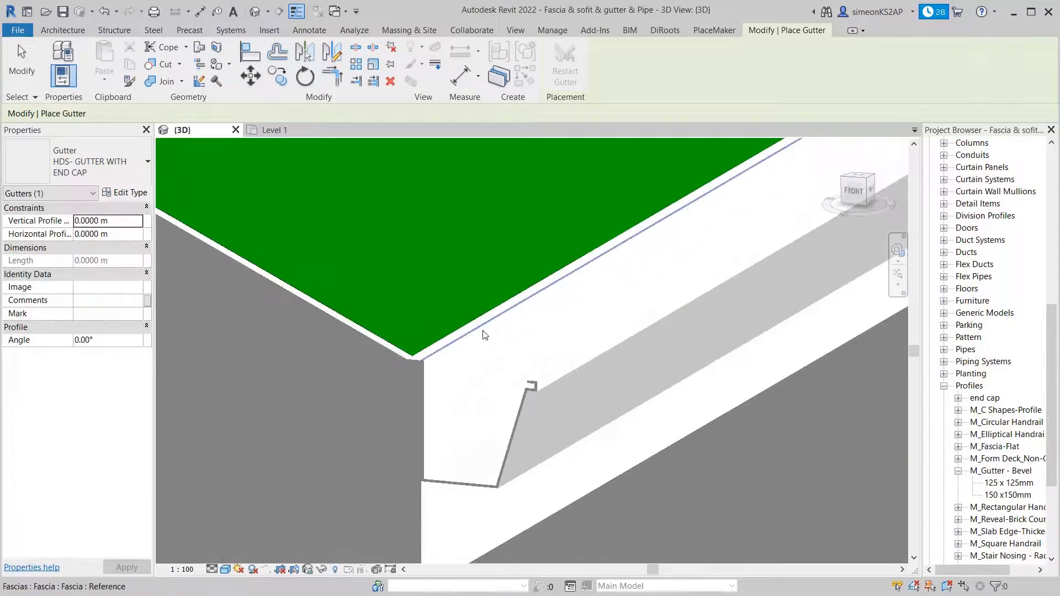
{"action": "scroll", "coordinate": [438, 364], "scroll_direction": "up", "scroll_amount": 3}
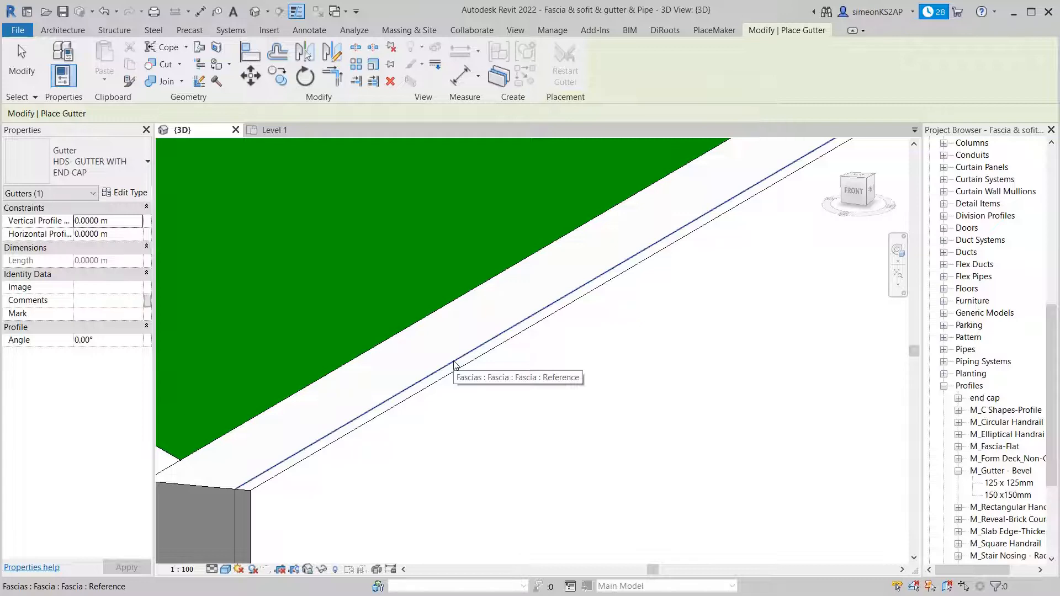
{"action": "scroll", "coordinate": [454, 364], "scroll_direction": "down", "scroll_amount": 3}
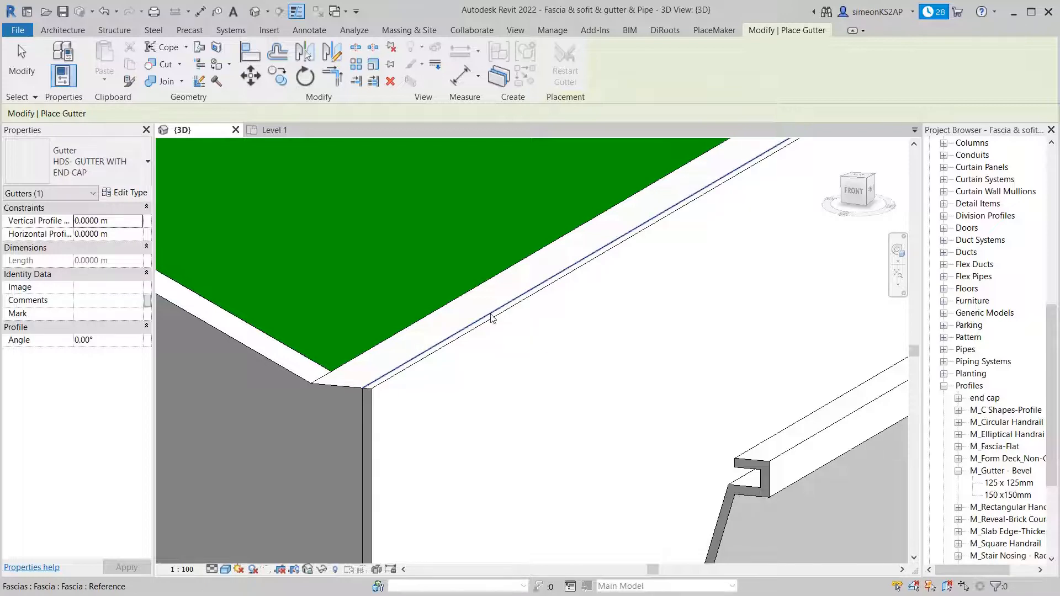
{"action": "middle_click_drag", "start_coordinate": [493, 316], "coordinate": [547, 301]}
{"action": "scroll", "coordinate": [527, 307], "scroll_direction": "up", "scroll_amount": 1}
{"action": "left_click", "coordinate": [530, 303]}
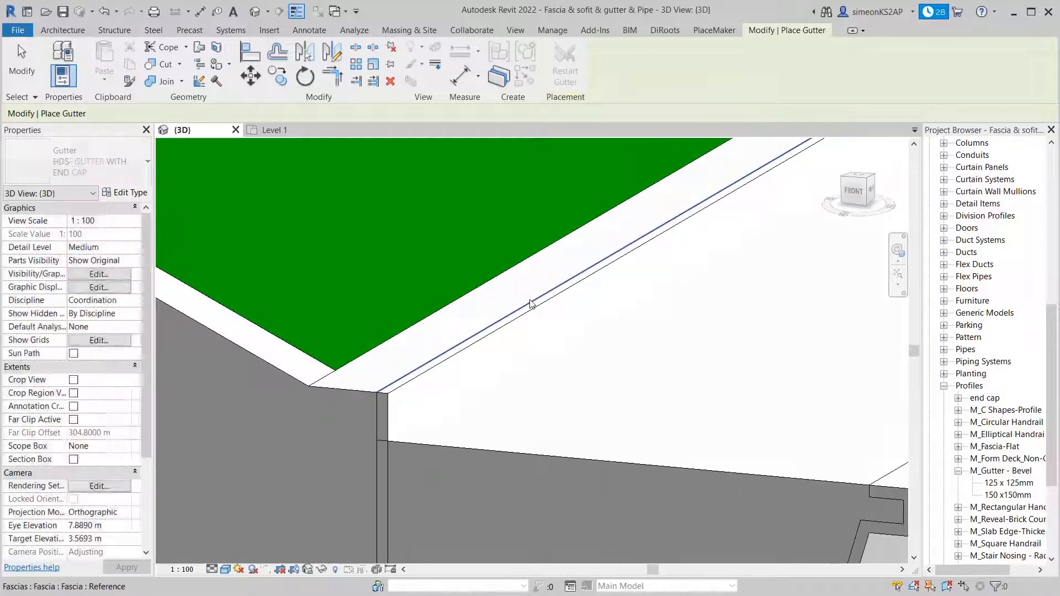
{"action": "middle_click_drag", "start_coordinate": [344, 342], "coordinate": [494, 322]}
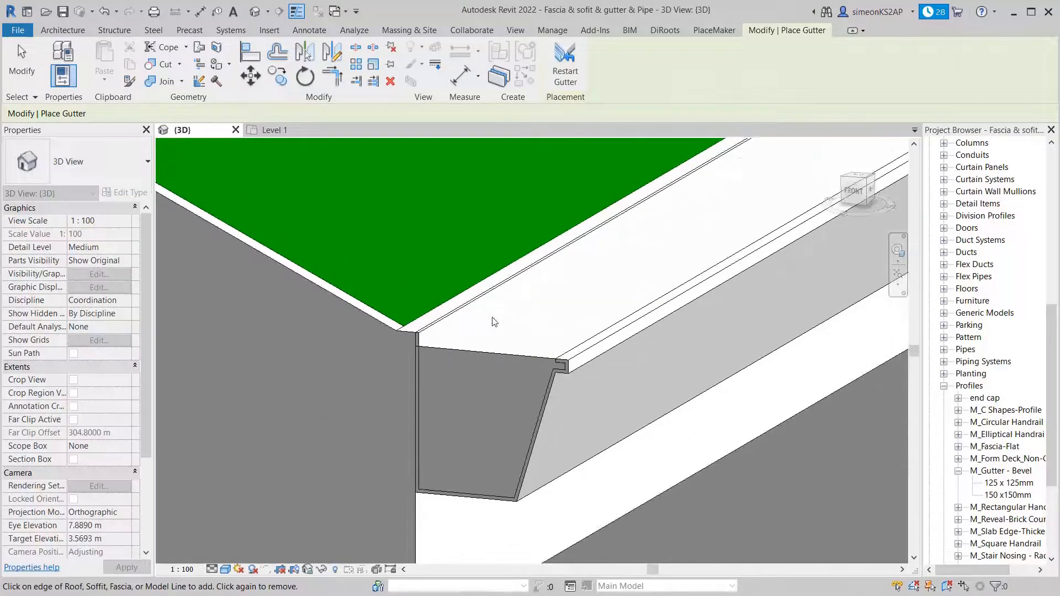
{"action": "scroll", "coordinate": [517, 356], "scroll_direction": "down", "scroll_amount": 3}
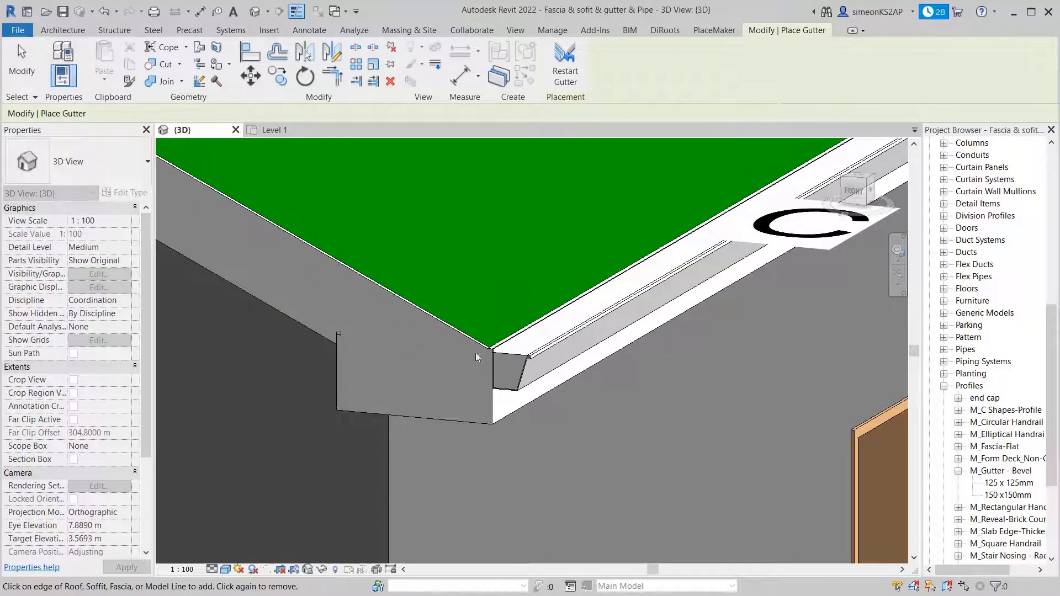
{"action": "scroll", "coordinate": [476, 353], "scroll_direction": "up", "scroll_amount": 1}
{"action": "right_click", "coordinate": [247, 362]}
{"action": "left_click", "coordinate": [261, 370]}
{"action": "right_click", "coordinate": [247, 356]}
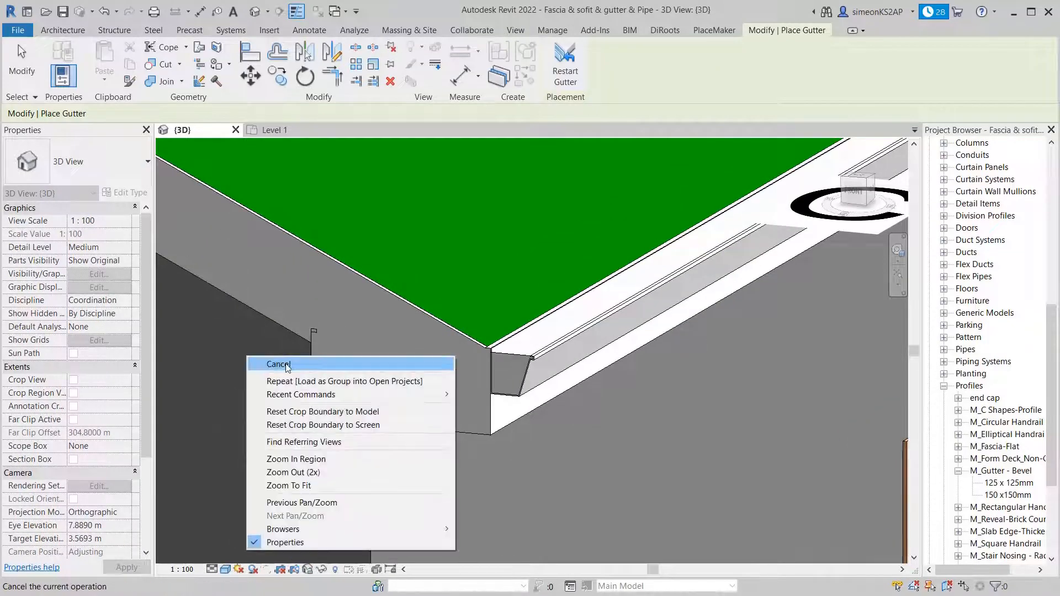
{"action": "left_click", "coordinate": [282, 365]}
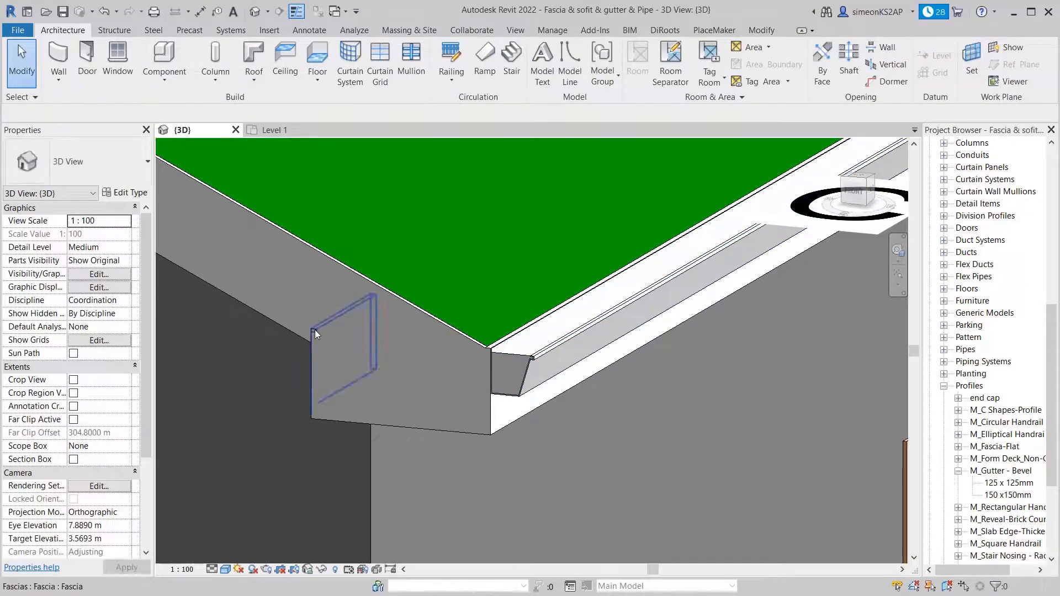
- Shorten the end-cap gutter from its far end so only a short piece remains at the roof's front corner
{"action": "middle_click_drag", "start_coordinate": [332, 346], "coordinate": [518, 359], "text": "shift"}
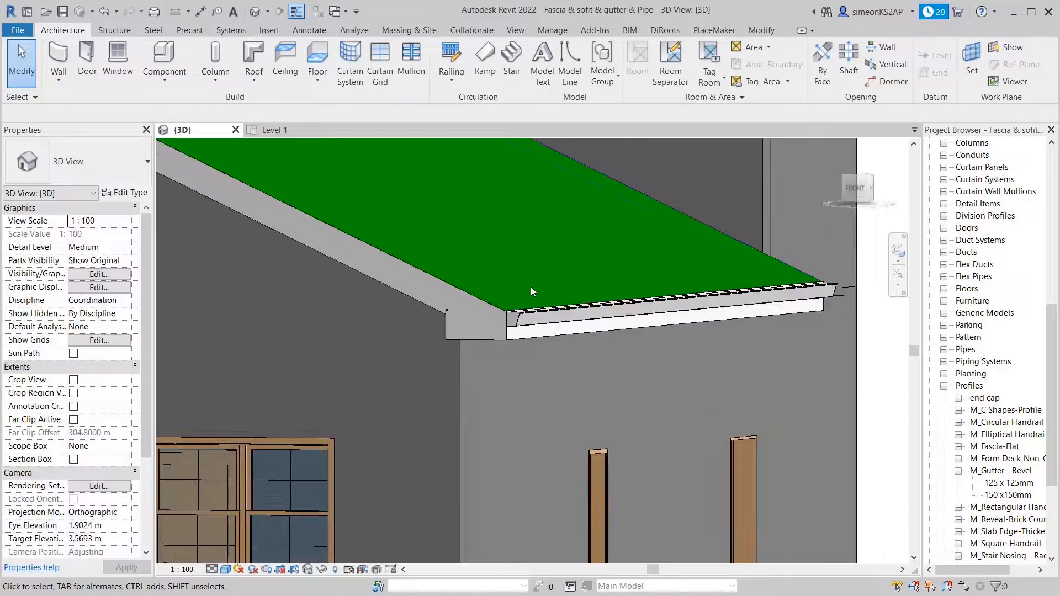
{"action": "scroll", "coordinate": [531, 290], "scroll_direction": "up", "scroll_amount": 5}
{"action": "left_click", "coordinate": [486, 343]}
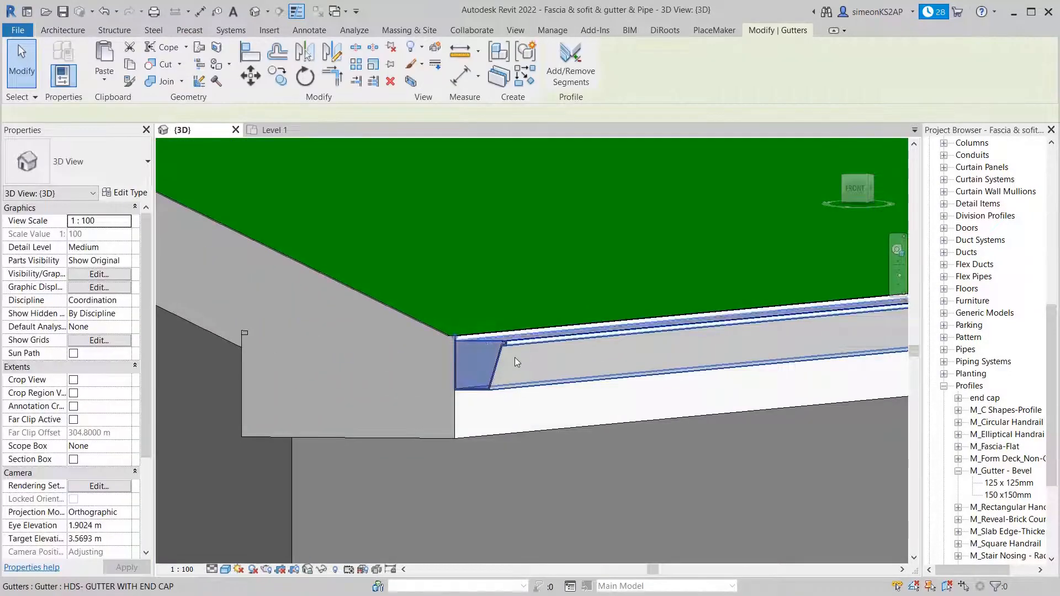
{"action": "middle_click_drag", "start_coordinate": [519, 368], "coordinate": [519, 430], "text": "shift"}
{"action": "scroll", "coordinate": [513, 399], "scroll_direction": "down", "scroll_amount": 5}
{"action": "scroll", "coordinate": [372, 429], "scroll_direction": "up", "scroll_amount": 4}
{"action": "scroll", "coordinate": [666, 279], "scroll_direction": "down", "scroll_amount": 1}
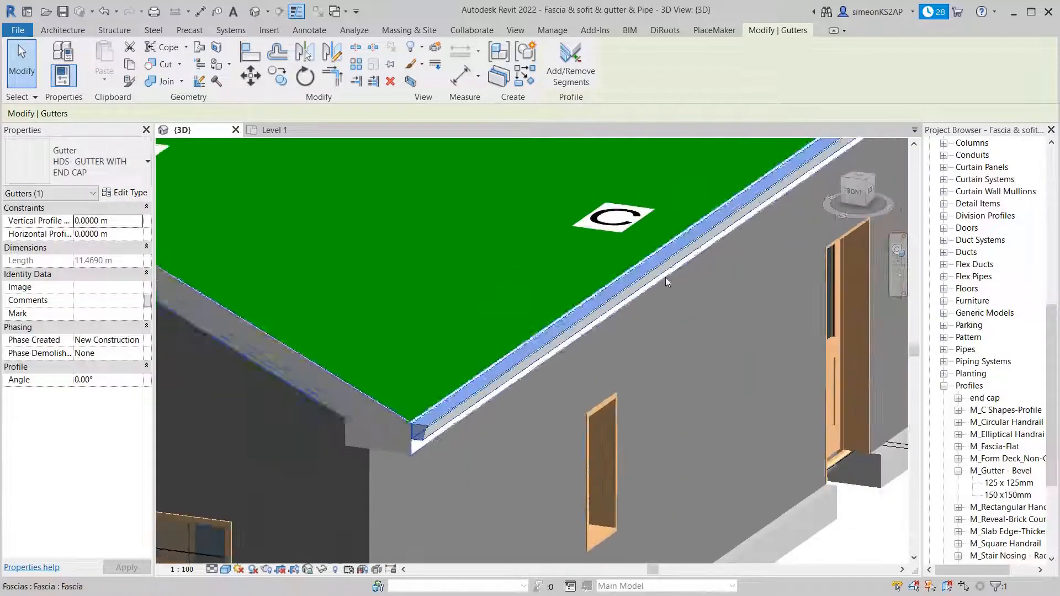
{"action": "scroll", "coordinate": [840, 142], "scroll_direction": "down", "scroll_amount": 4}
{"action": "scroll", "coordinate": [817, 140], "scroll_direction": "up", "scroll_amount": 3}
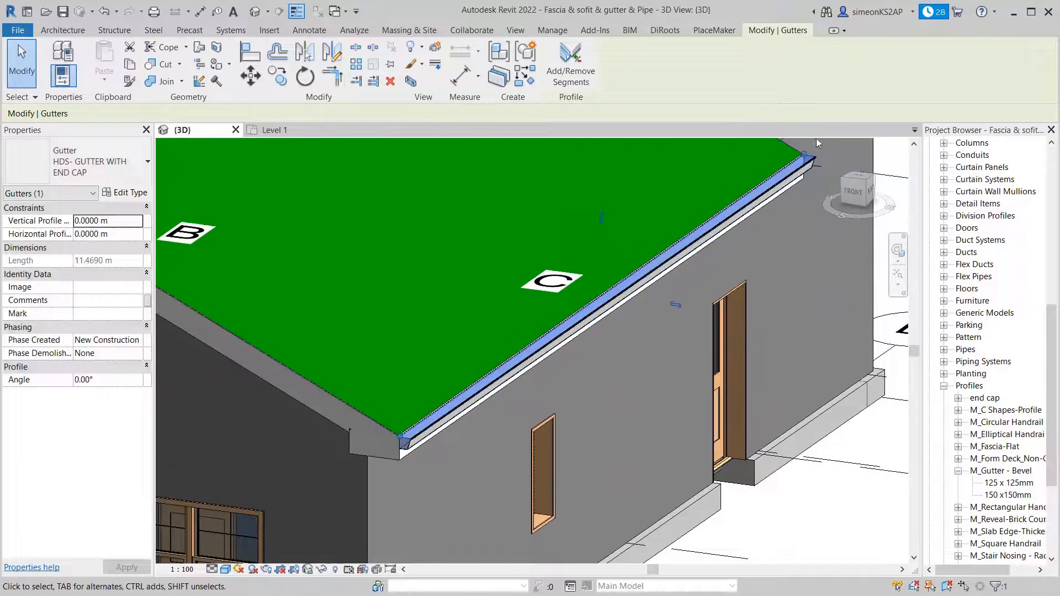
{"action": "left_click_drag", "start_coordinate": [805, 154], "coordinate": [407, 436]}
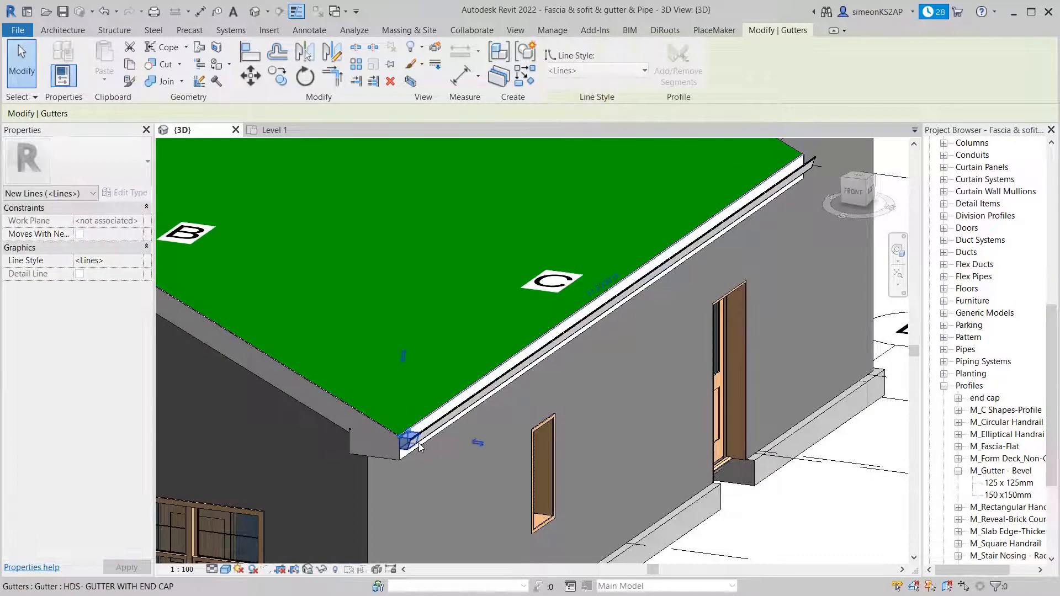
{"action": "scroll", "coordinate": [408, 441], "scroll_direction": "up", "scroll_amount": 6}
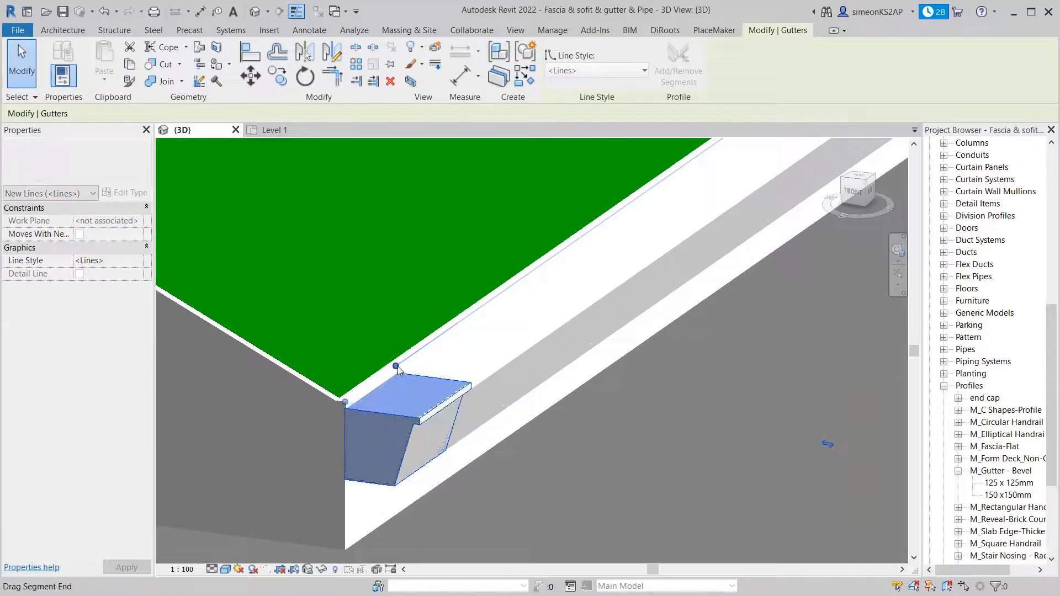
- Reduce the end-cap piece at the front corner to a thin plate 0.0100 m long, closing the gutter's open end
{"action": "left_click_drag", "start_coordinate": [396, 366], "coordinate": [360, 393]}
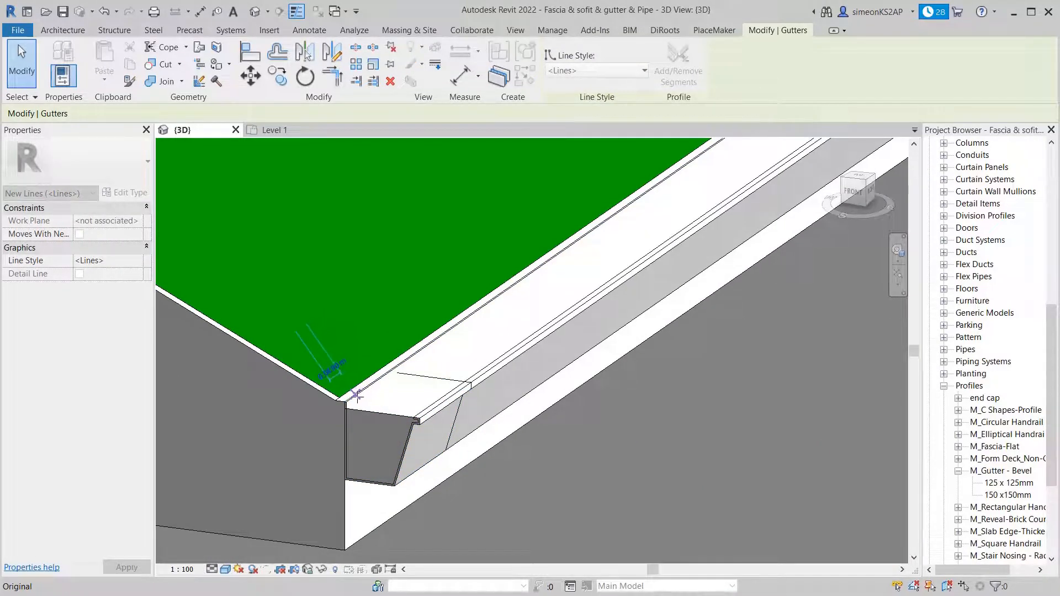
{"action": "scroll", "coordinate": [352, 397], "scroll_direction": "up", "scroll_amount": 2}
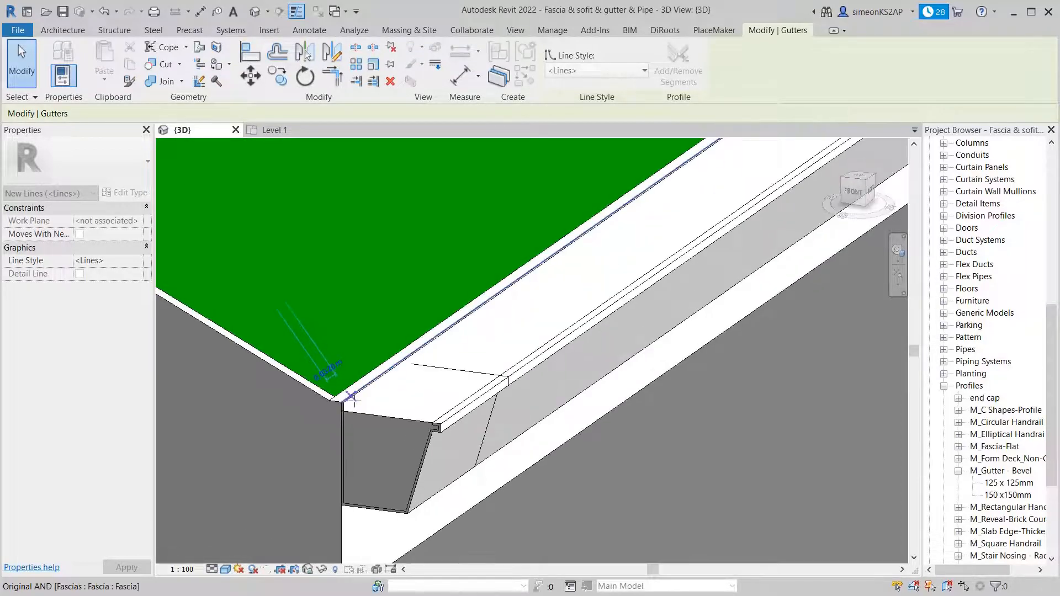
{"action": "left_click_drag", "start_coordinate": [356, 401], "coordinate": [322, 382]}
{"action": "scroll", "coordinate": [395, 422], "scroll_direction": "up", "scroll_amount": 1}
{"action": "scroll", "coordinate": [372, 422], "scroll_direction": "up", "scroll_amount": 1}
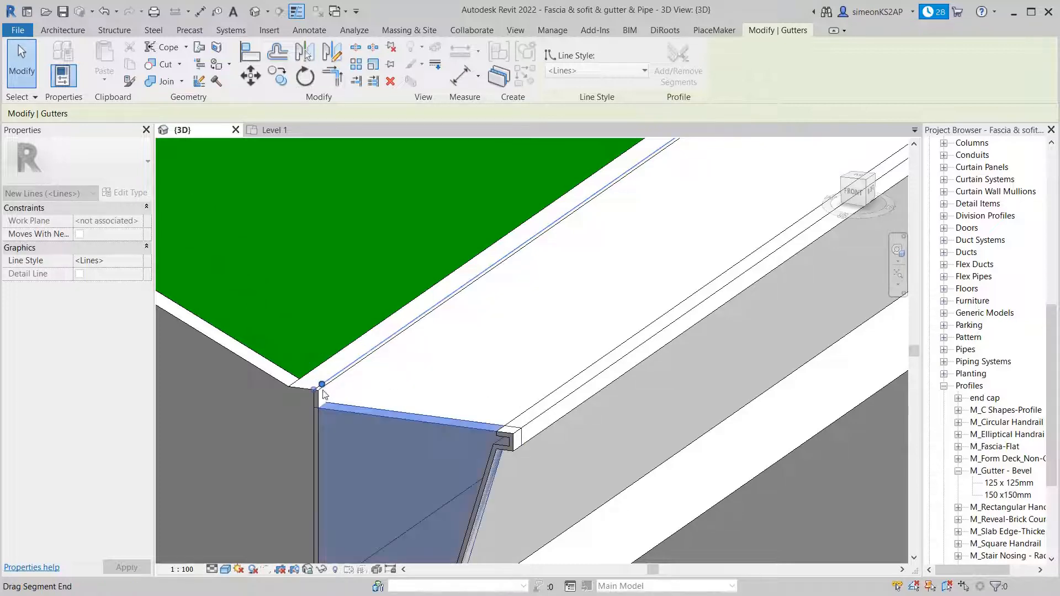
{"action": "scroll", "coordinate": [339, 412], "scroll_direction": "up", "scroll_amount": 2}
{"action": "middle_click_drag", "start_coordinate": [338, 409], "coordinate": [398, 352]}
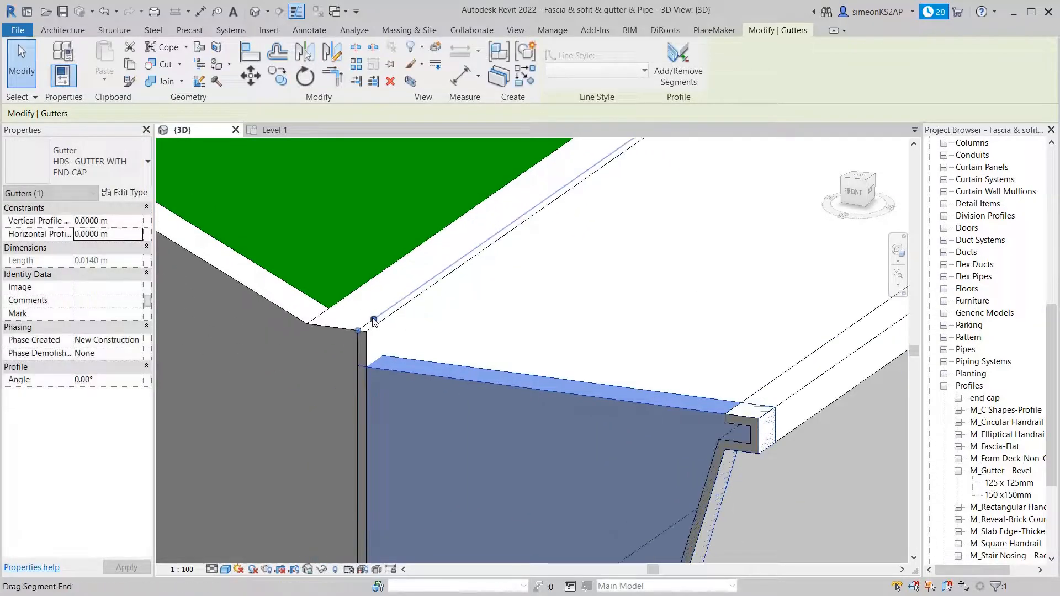
{"action": "left_click_drag", "start_coordinate": [374, 319], "coordinate": [368, 322]}
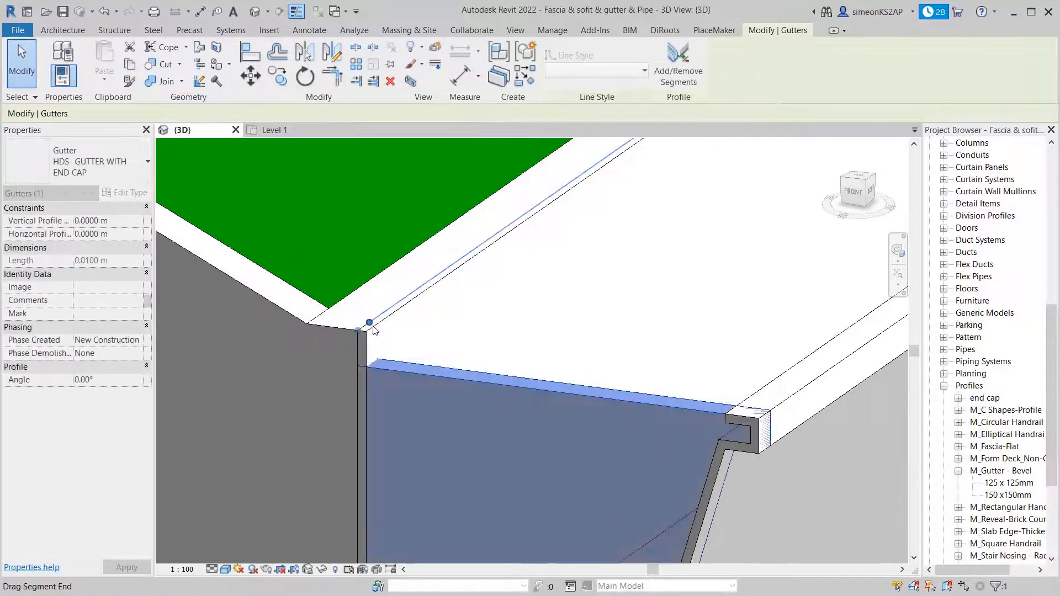
{"action": "scroll", "coordinate": [377, 335], "scroll_direction": "up", "scroll_amount": 2}
{"action": "scroll", "coordinate": [435, 351], "scroll_direction": "down", "scroll_amount": 3}
{"action": "scroll", "coordinate": [439, 356], "scroll_direction": "down", "scroll_amount": 5}
{"action": "middle_click_drag", "start_coordinate": [481, 361], "coordinate": [402, 358]}
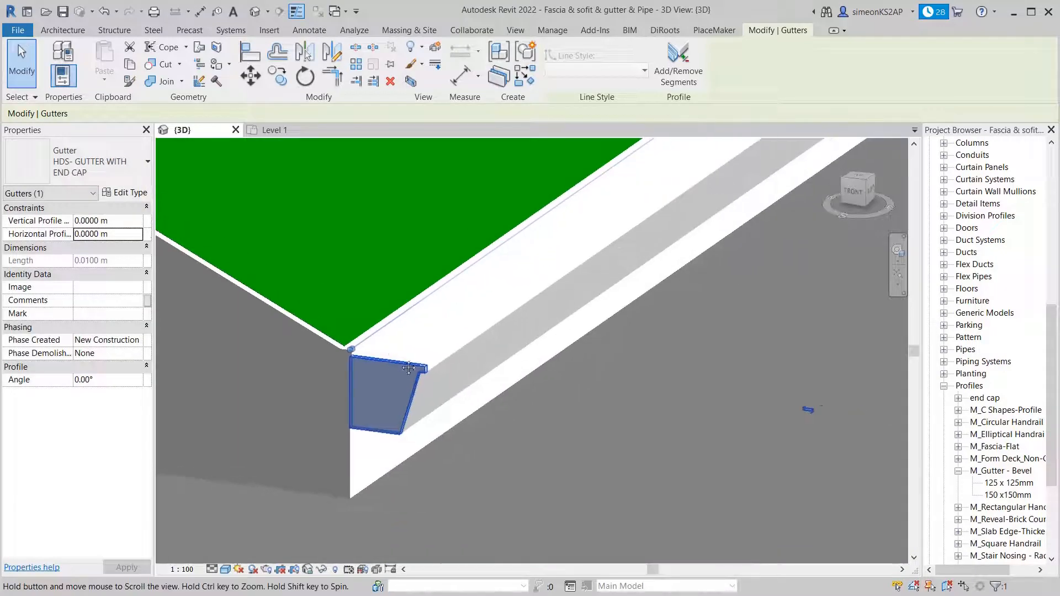
{"action": "left_click", "coordinate": [592, 469]}
- Examine the existing gutter's open end at the opposite corner of the roof, near the door
{"action": "scroll", "coordinate": [467, 388], "scroll_direction": "down", "scroll_amount": 3}
{"action": "middle_click_drag", "start_coordinate": [469, 388], "coordinate": [680, 356], "text": "shift"}
{"action": "scroll", "coordinate": [680, 356], "scroll_direction": "up", "scroll_amount": 6}
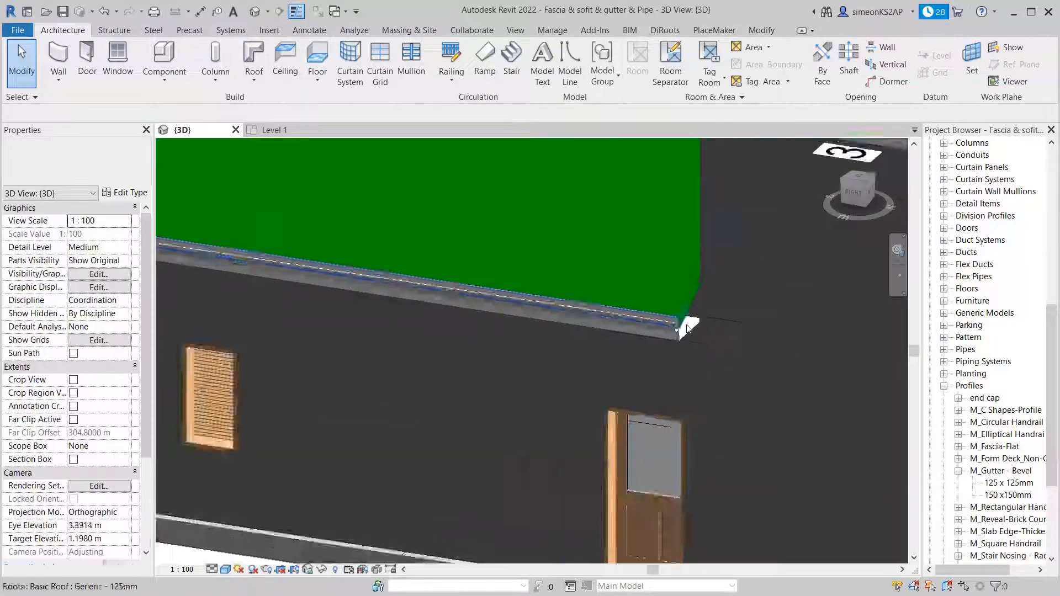
{"action": "scroll", "coordinate": [630, 315], "scroll_direction": "up", "scroll_amount": 3}
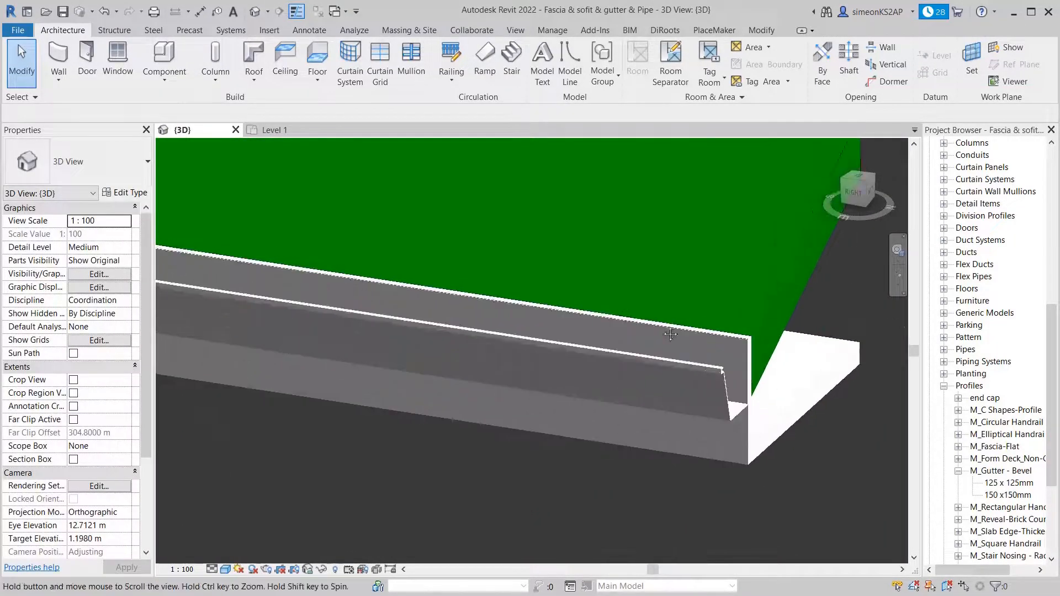
{"action": "scroll", "coordinate": [620, 340], "scroll_direction": "down", "scroll_amount": 2}
{"action": "middle_click_drag", "start_coordinate": [635, 350], "coordinate": [577, 375]}
{"action": "scroll", "coordinate": [573, 377], "scroll_direction": "up", "scroll_amount": 1}
{"action": "scroll", "coordinate": [595, 369], "scroll_direction": "up", "scroll_amount": 4}
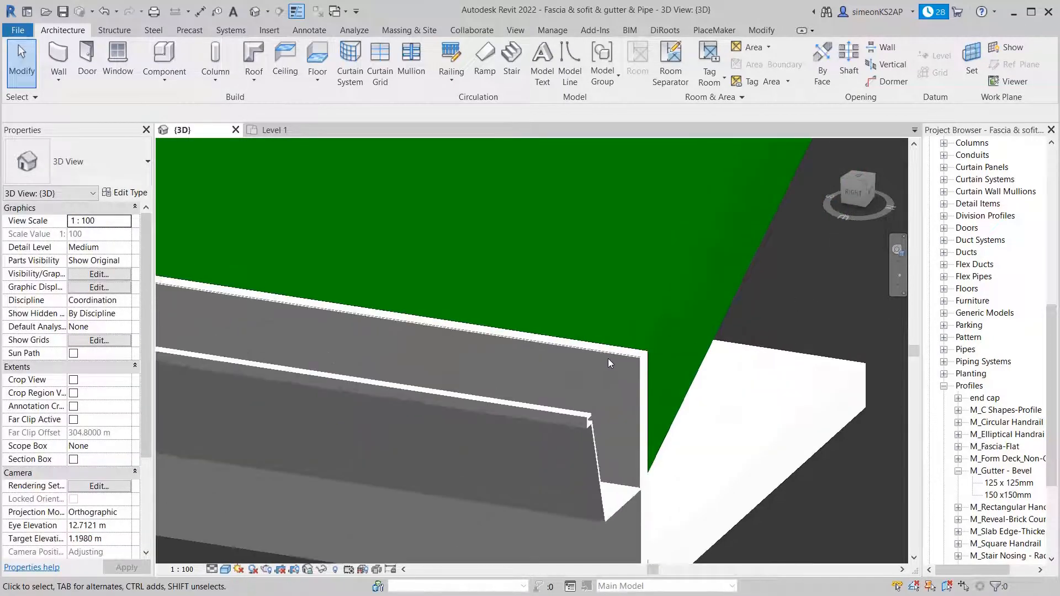
{"action": "scroll", "coordinate": [630, 346], "scroll_direction": "up", "scroll_amount": 2}
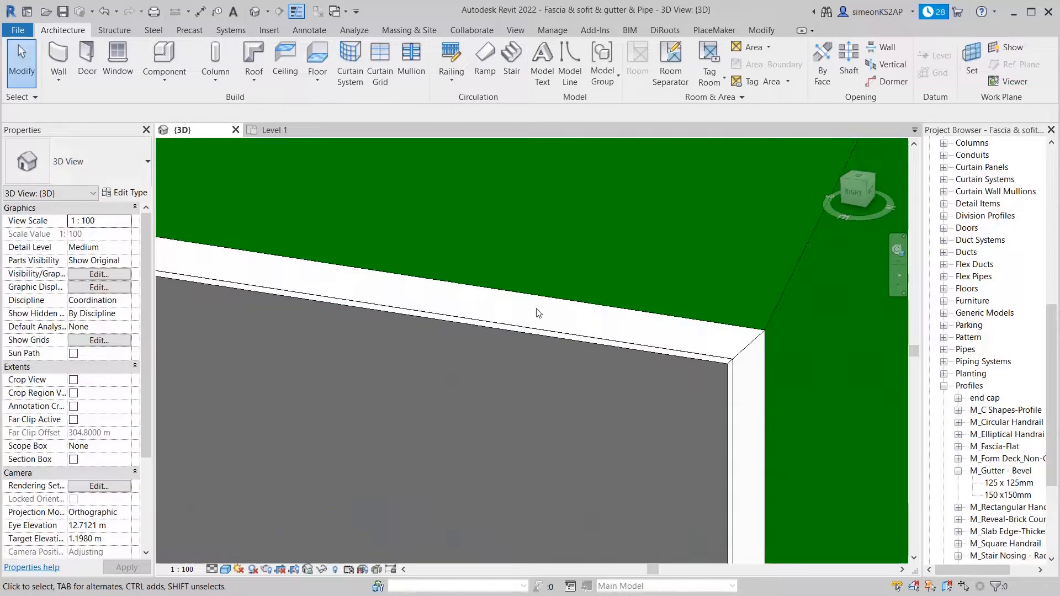
{"action": "left_click", "coordinate": [575, 336]}
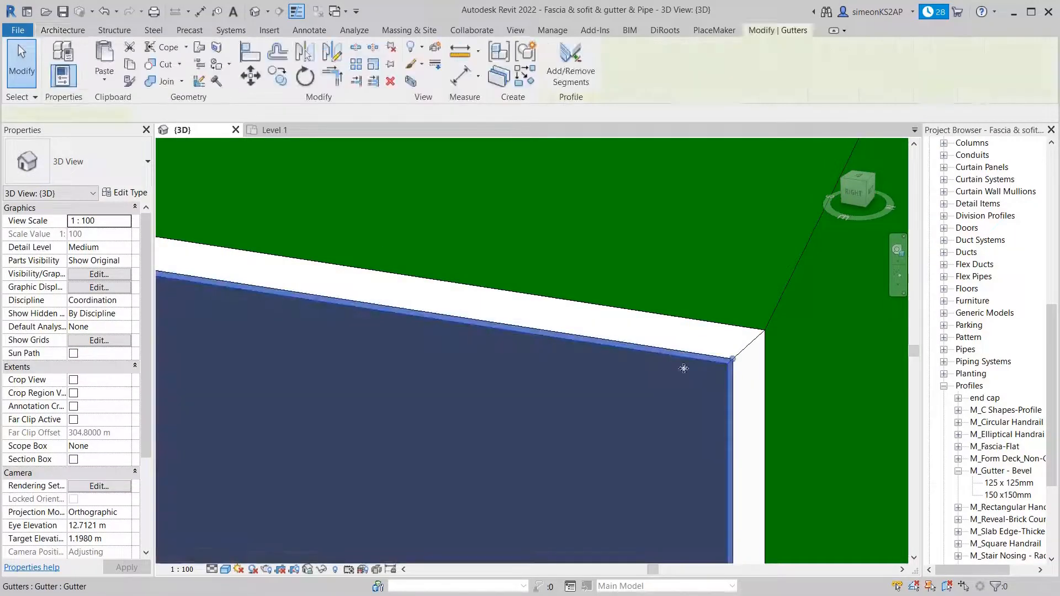
{"action": "scroll", "coordinate": [648, 357], "scroll_direction": "down", "scroll_amount": 2}
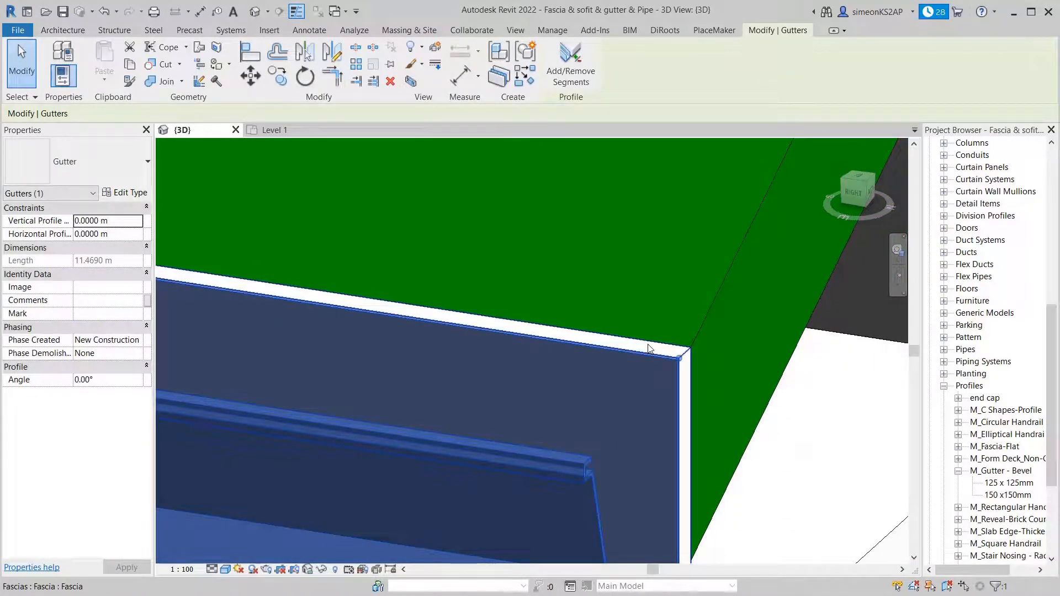
{"action": "key", "text": "Escape"}
- Place another HDS- GUTTER WITH END CAP roof gutter along the fascia's reference edge and finish the placement
{"action": "left_click", "coordinate": [254, 82]}
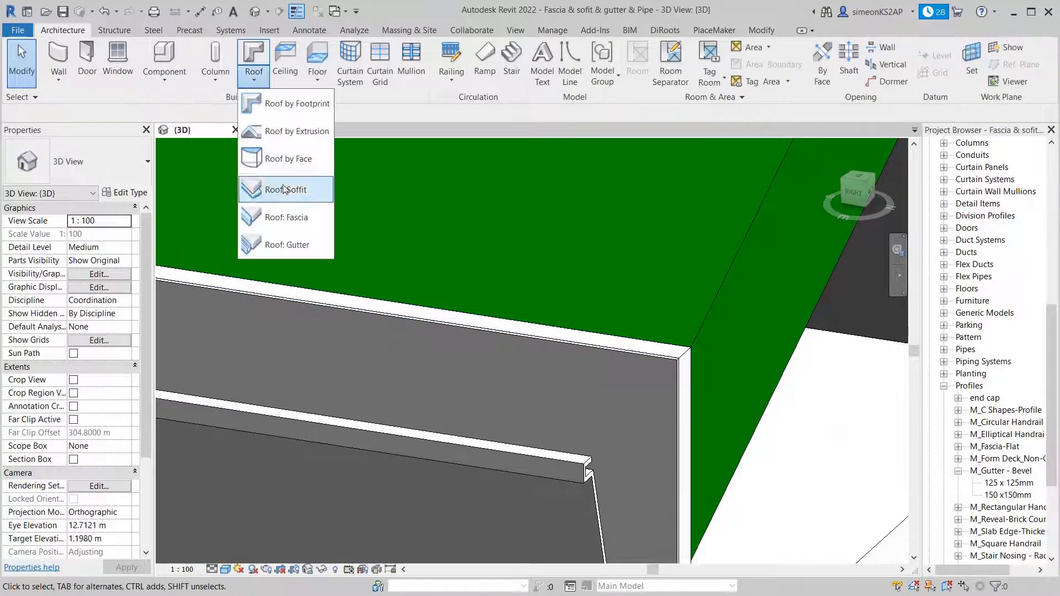
{"action": "left_click", "coordinate": [293, 244]}
{"action": "scroll", "coordinate": [658, 364], "scroll_direction": "up", "scroll_amount": 2}
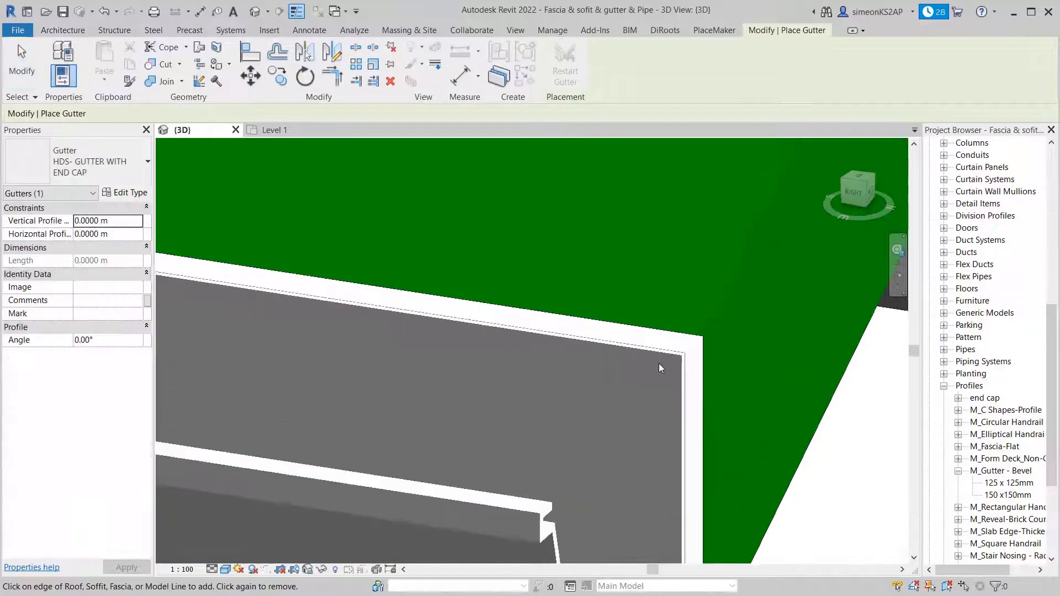
{"action": "scroll", "coordinate": [658, 356], "scroll_direction": "up", "scroll_amount": 2}
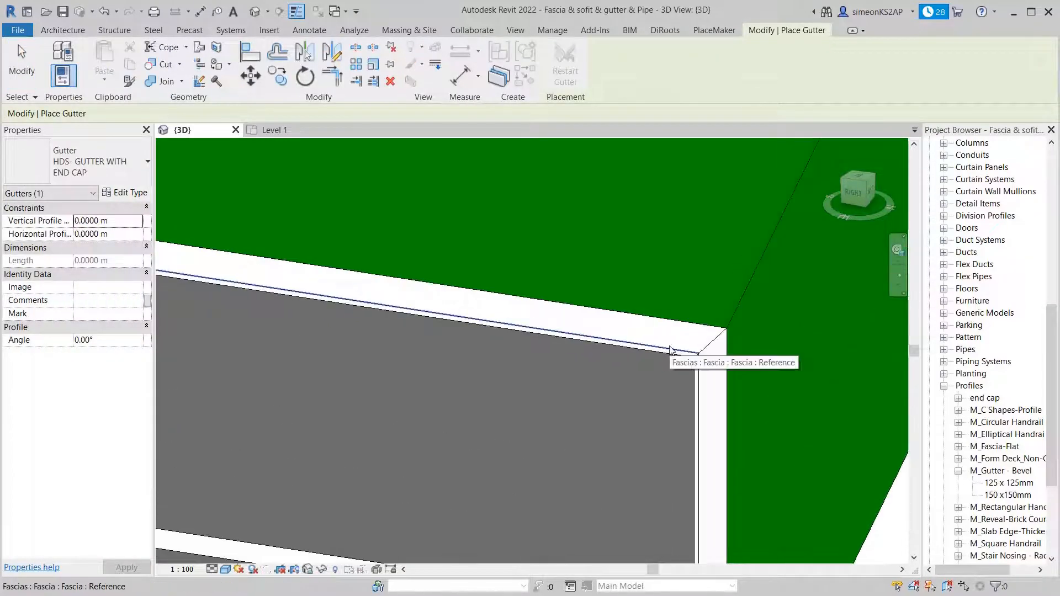
{"action": "left_click", "coordinate": [663, 352]}
{"action": "left_click", "coordinate": [666, 387]}
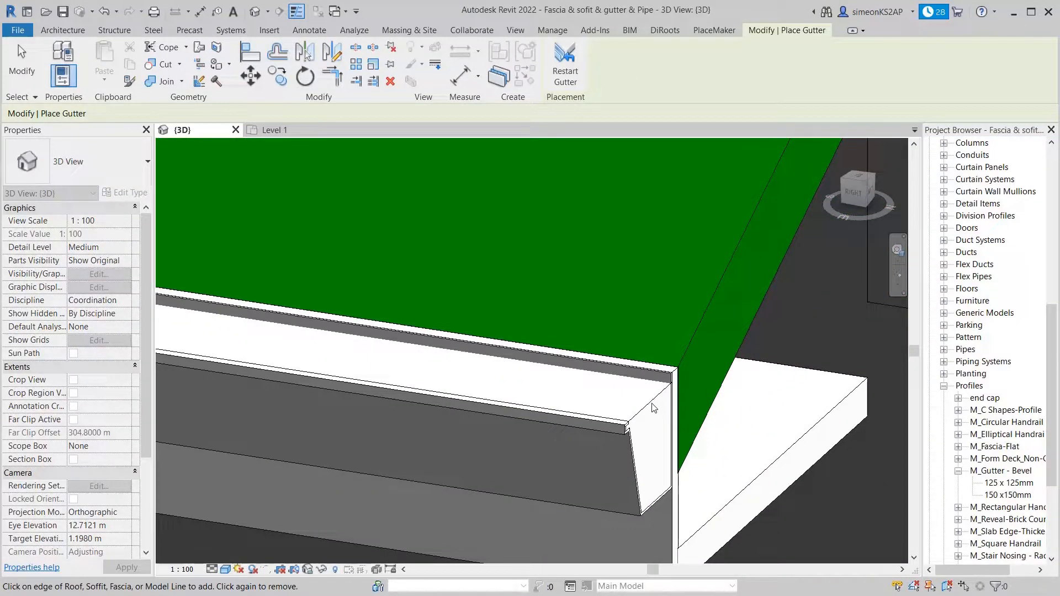
{"action": "right_click", "coordinate": [632, 278]}
{"action": "right_click", "coordinate": [618, 288]}
{"action": "left_click", "coordinate": [643, 297]}
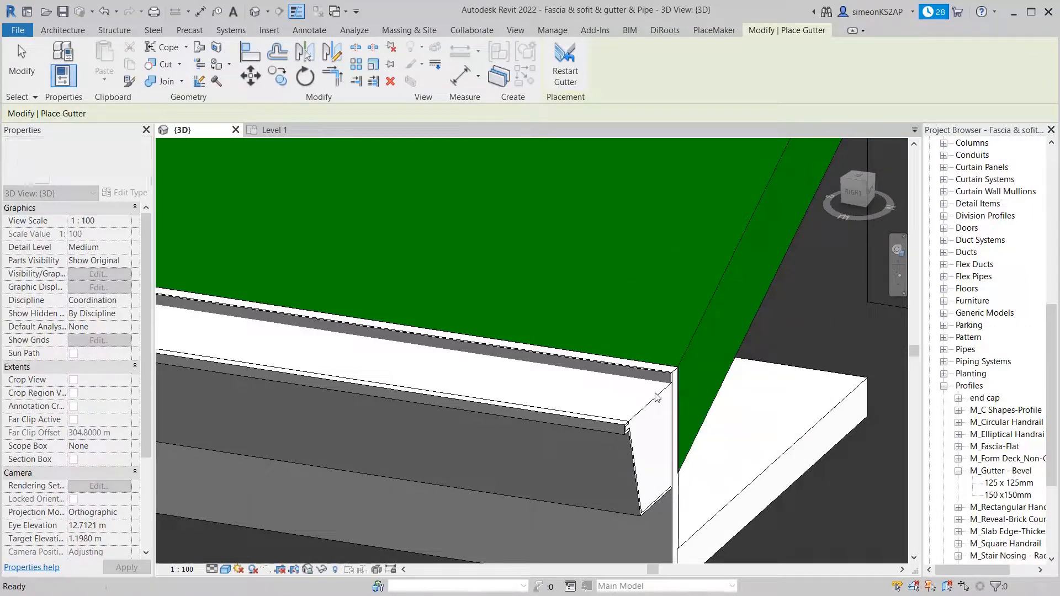
- Shorten the new end-cap gutter from its far end to a short piece at the roof corner near the door
{"action": "left_click", "coordinate": [592, 417]}
{"action": "scroll", "coordinate": [592, 417], "scroll_direction": "down", "scroll_amount": 2}
{"action": "scroll", "coordinate": [593, 417], "scroll_direction": "down", "scroll_amount": 5}
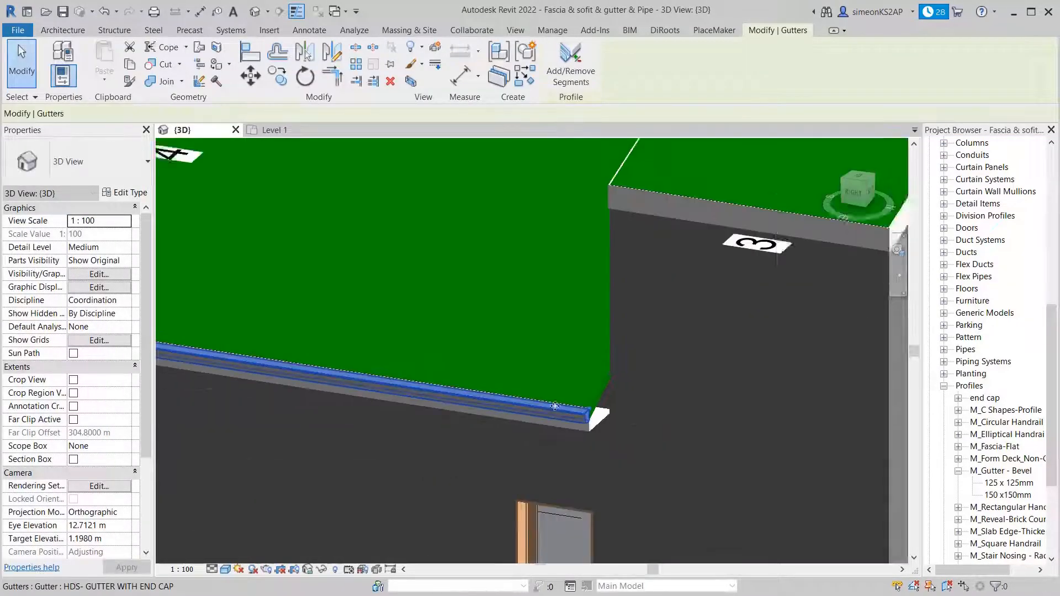
{"action": "middle_click_drag", "start_coordinate": [592, 416], "coordinate": [643, 404]}
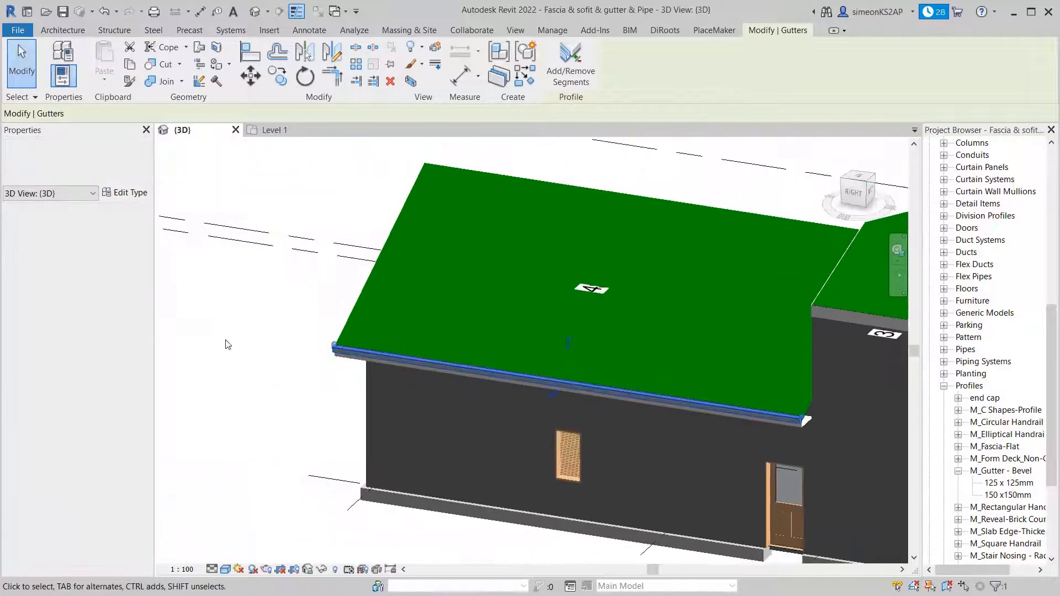
{"action": "scroll", "coordinate": [254, 345], "scroll_direction": "up", "scroll_amount": 3}
{"action": "scroll", "coordinate": [446, 348], "scroll_direction": "up", "scroll_amount": 4}
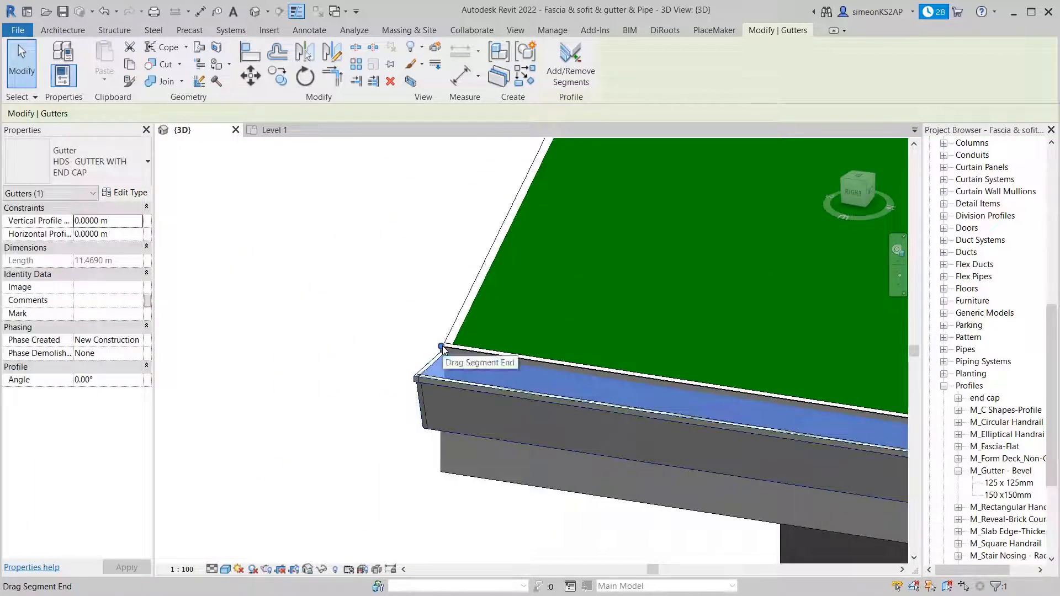
{"action": "left_click_drag", "start_coordinate": [442, 348], "coordinate": [441, 346]}
{"action": "left_click_drag", "start_coordinate": [797, 397], "coordinate": [808, 400]}
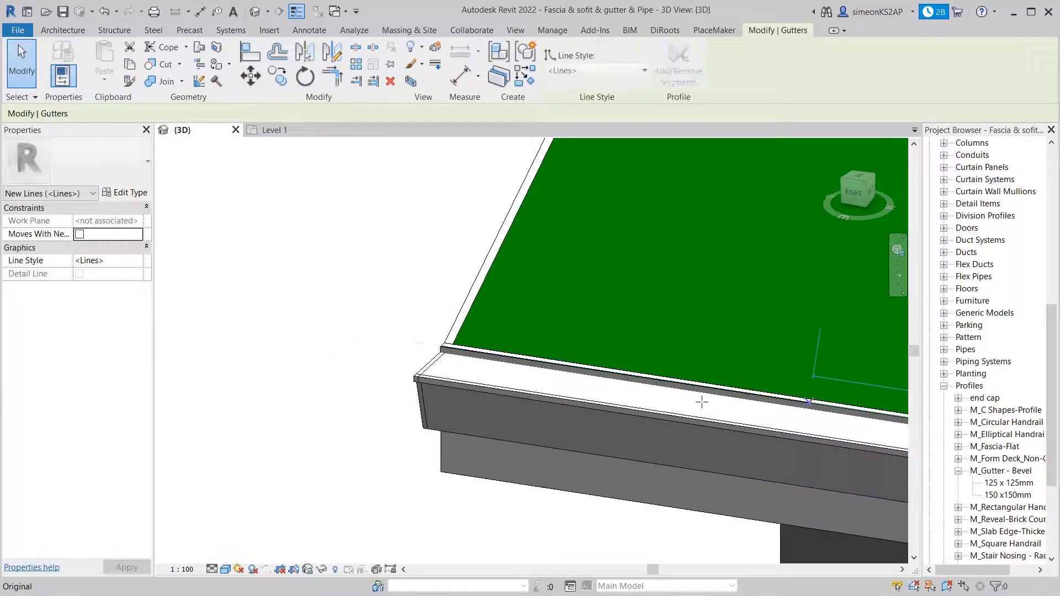
{"action": "scroll", "coordinate": [698, 389], "scroll_direction": "down", "scroll_amount": 3}
{"action": "middle_click_drag", "start_coordinate": [699, 384], "coordinate": [396, 351]}
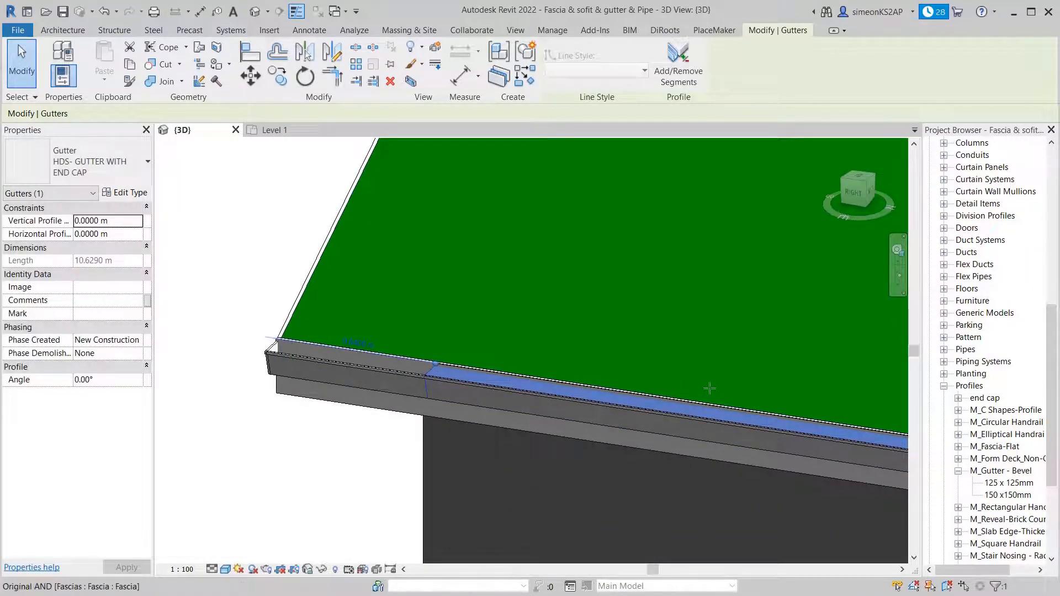
{"action": "left_click_drag", "start_coordinate": [710, 388], "coordinate": [712, 387]}
{"action": "scroll", "coordinate": [715, 381], "scroll_direction": "down", "scroll_amount": 3}
{"action": "middle_click_drag", "start_coordinate": [721, 386], "coordinate": [287, 367]}
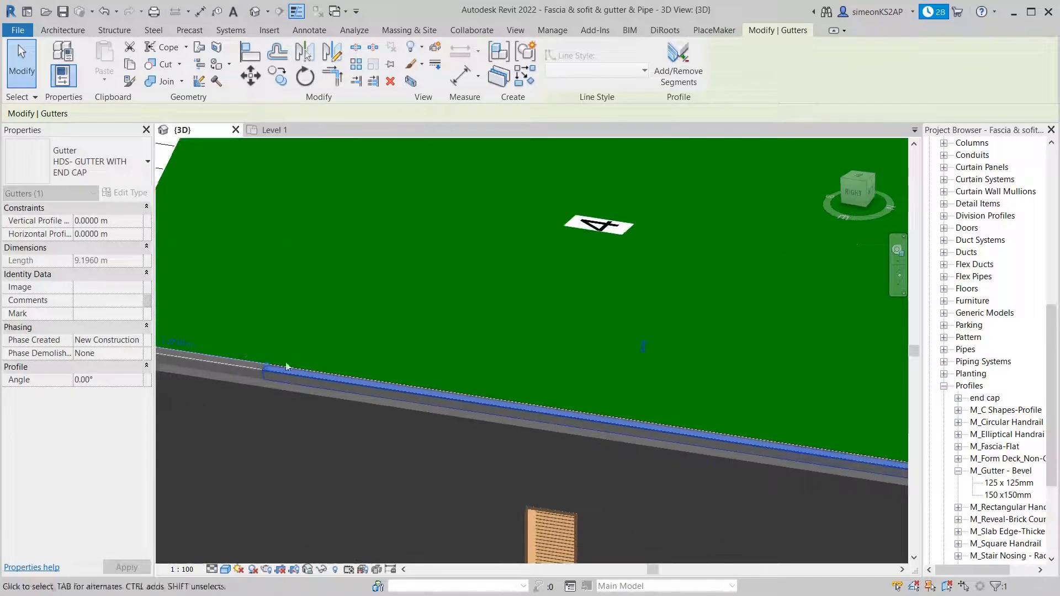
{"action": "scroll", "coordinate": [412, 373], "scroll_direction": "down", "scroll_amount": 3}
{"action": "scroll", "coordinate": [370, 371], "scroll_direction": "up", "scroll_amount": 2}
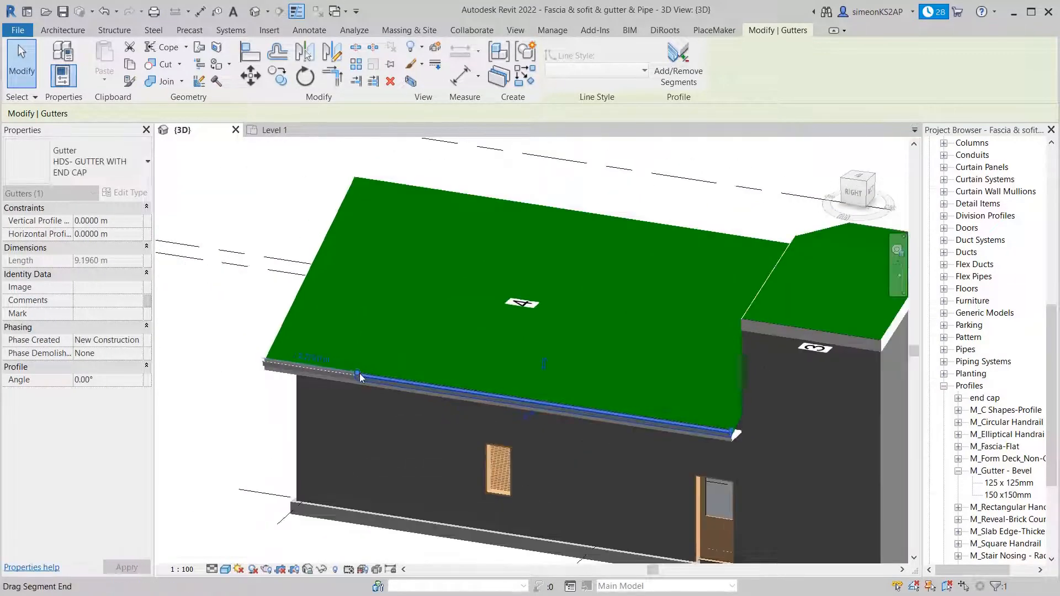
{"action": "left_click_drag", "start_coordinate": [358, 371], "coordinate": [727, 420]}
{"action": "scroll", "coordinate": [723, 430], "scroll_direction": "up", "scroll_amount": 5}
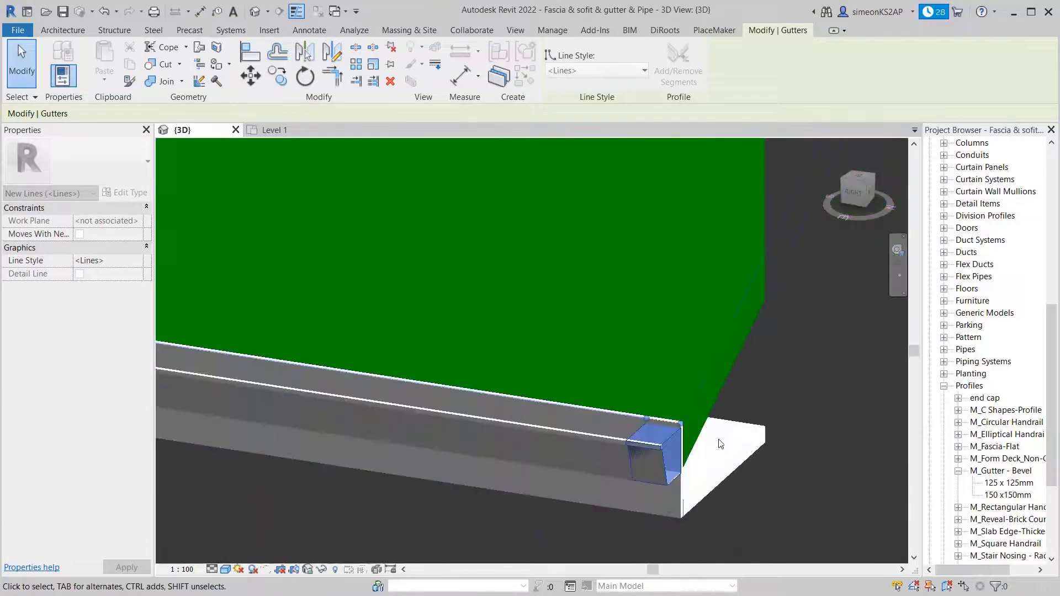
- Reduce the end-cap piece near the door to a plate 0.0100 m long at the gutter's open end
{"action": "scroll", "coordinate": [721, 444], "scroll_direction": "up", "scroll_amount": 3}
{"action": "left_click", "coordinate": [616, 417]}
{"action": "left_click_drag", "start_coordinate": [597, 397], "coordinate": [669, 407]}
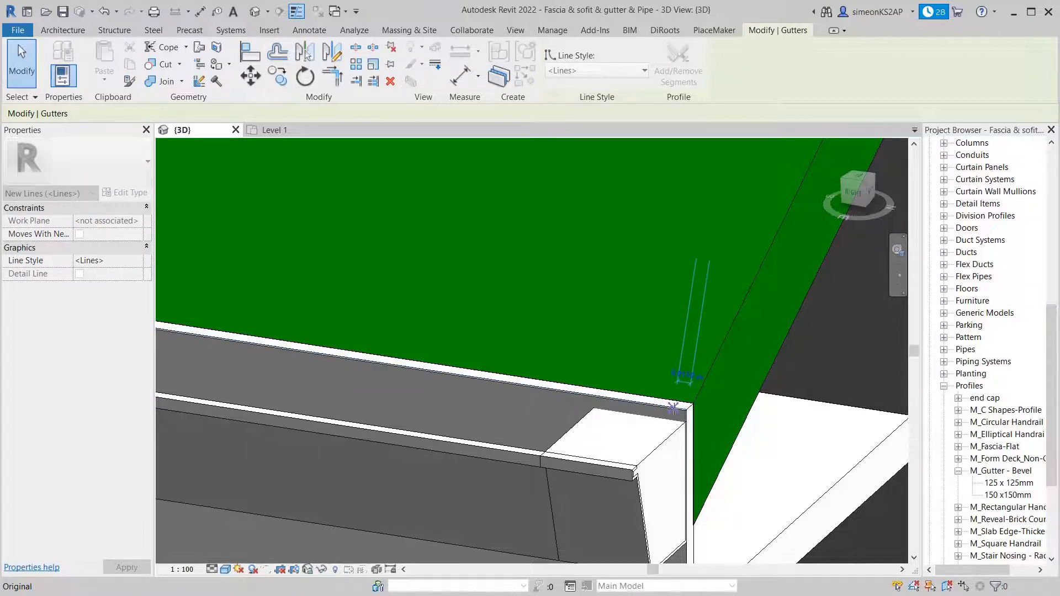
{"action": "left_click_drag", "start_coordinate": [676, 409], "coordinate": [676, 409]}
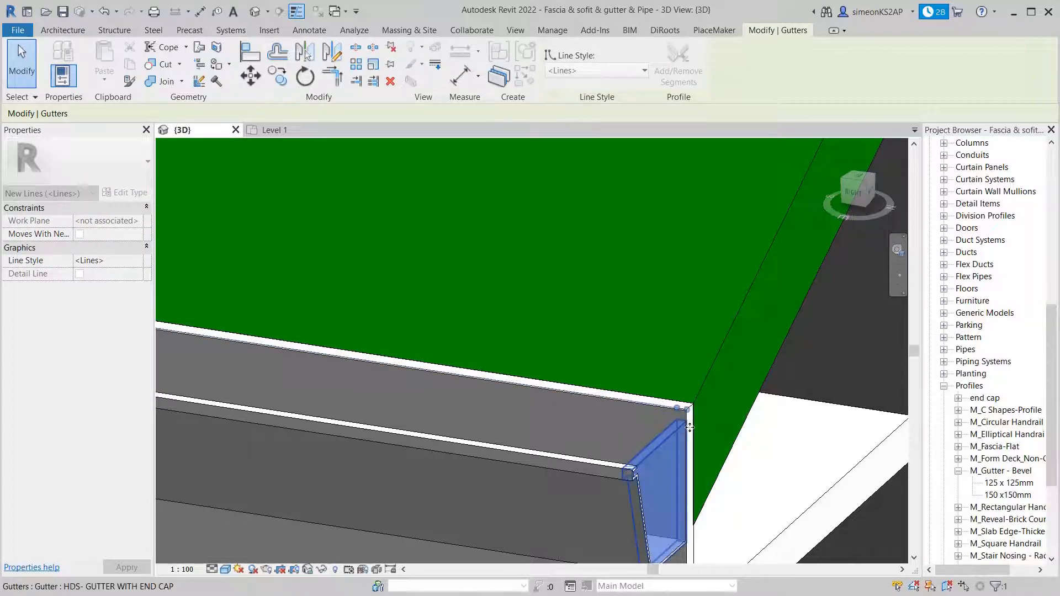
{"action": "scroll", "coordinate": [668, 387], "scroll_direction": "up", "scroll_amount": 2}
{"action": "left_click_drag", "start_coordinate": [656, 369], "coordinate": [660, 371]}
{"action": "scroll", "coordinate": [604, 413], "scroll_direction": "down", "scroll_amount": 6}
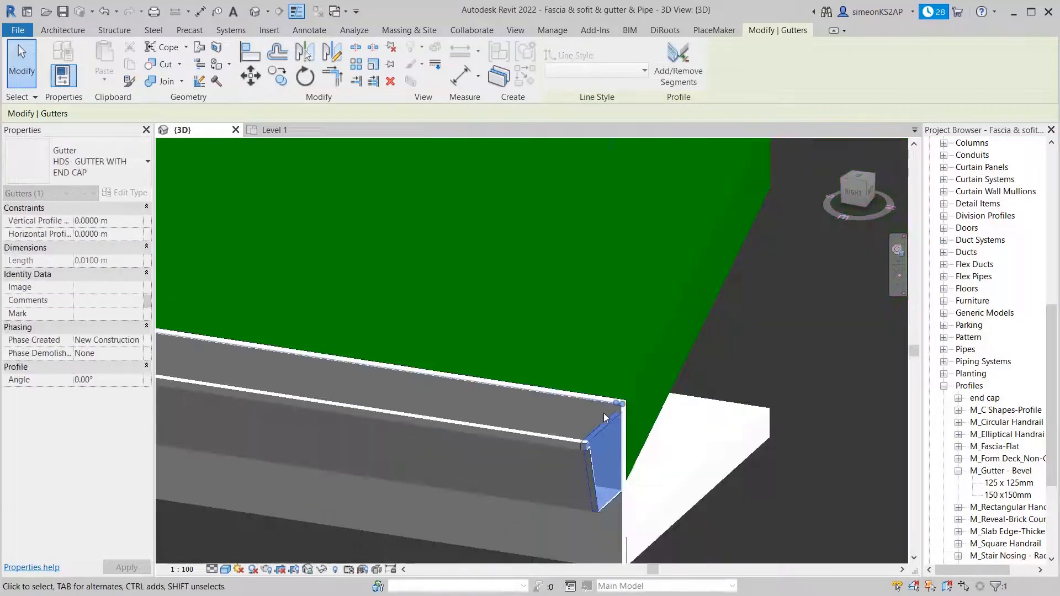
{"action": "left_click", "coordinate": [751, 458]}
{"action": "scroll", "coordinate": [607, 442], "scroll_direction": "down", "scroll_amount": 8}
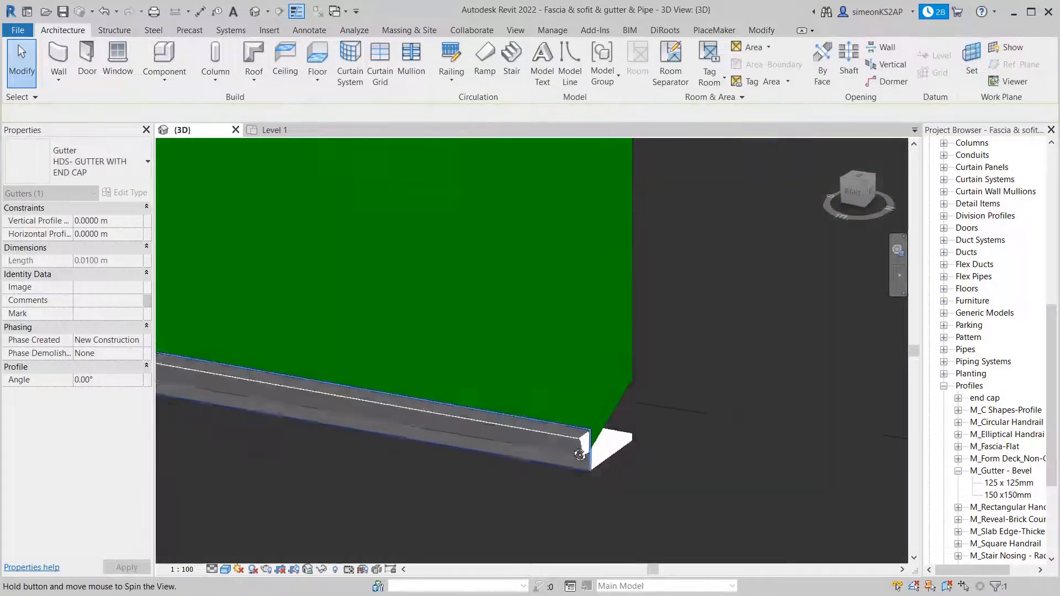
- Examine the capped gutter from around the house and the still open gutter end at the opposite eave's front corner
{"action": "middle_click_drag", "start_coordinate": [623, 435], "coordinate": [765, 421]}
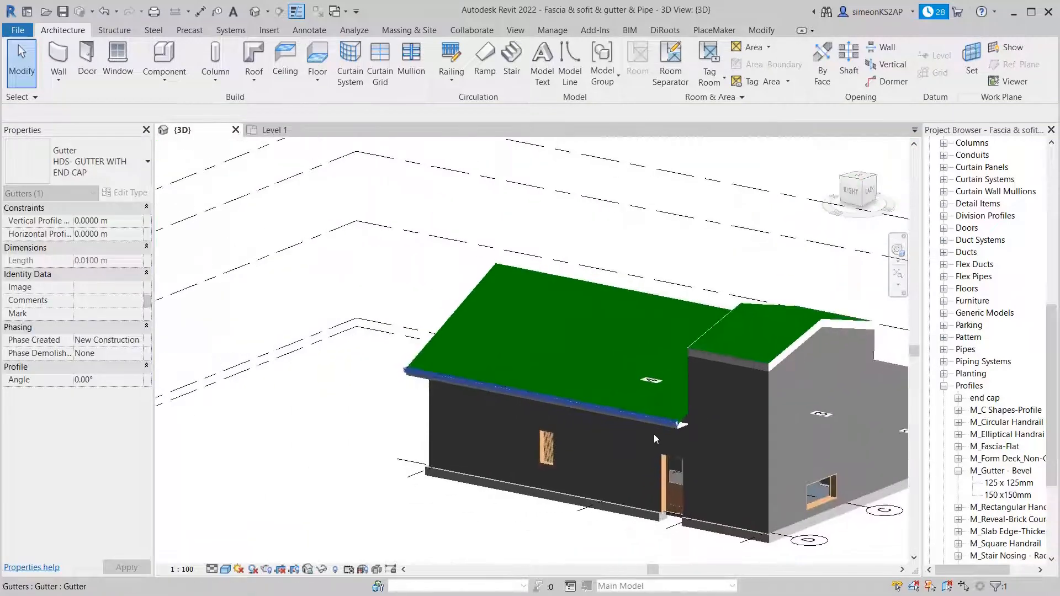
{"action": "middle_click_drag", "start_coordinate": [509, 429], "coordinate": [730, 399], "text": "shift"}
{"action": "scroll", "coordinate": [440, 431], "scroll_direction": "up", "scroll_amount": 4}
{"action": "scroll", "coordinate": [430, 430], "scroll_direction": "down", "scroll_amount": 6}
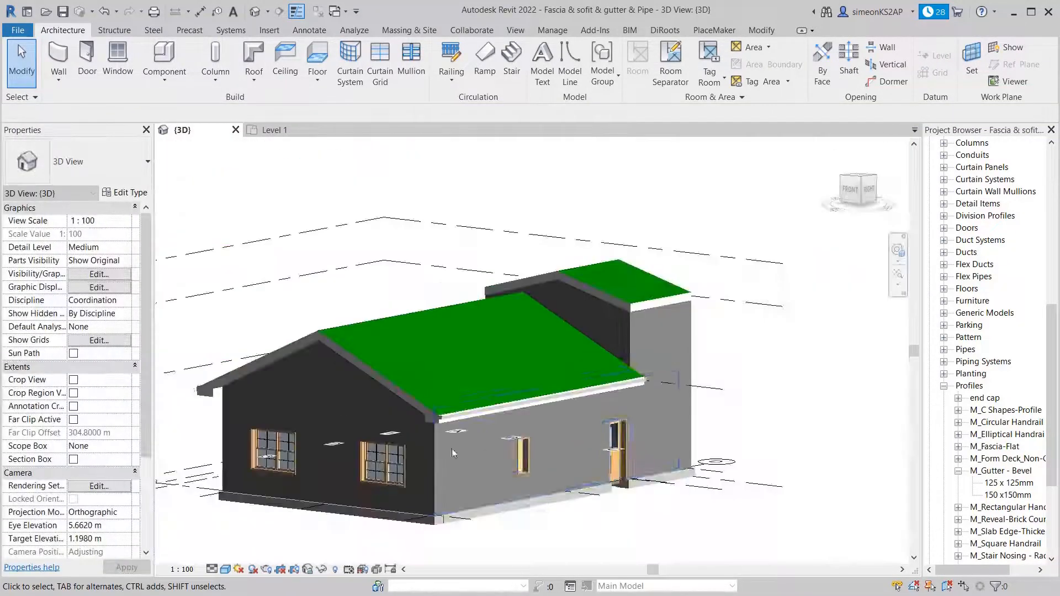
{"action": "middle_click_drag", "start_coordinate": [487, 439], "coordinate": [552, 442], "text": "shift"}
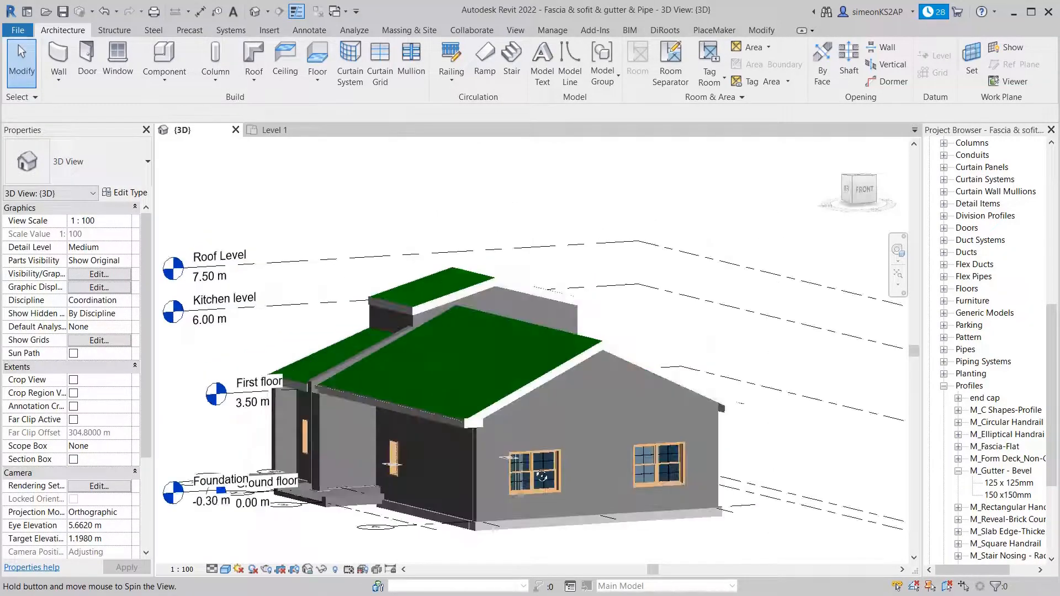
{"action": "scroll", "coordinate": [471, 426], "scroll_direction": "up", "scroll_amount": 6}
{"action": "middle_click_drag", "start_coordinate": [524, 407], "coordinate": [522, 329]}
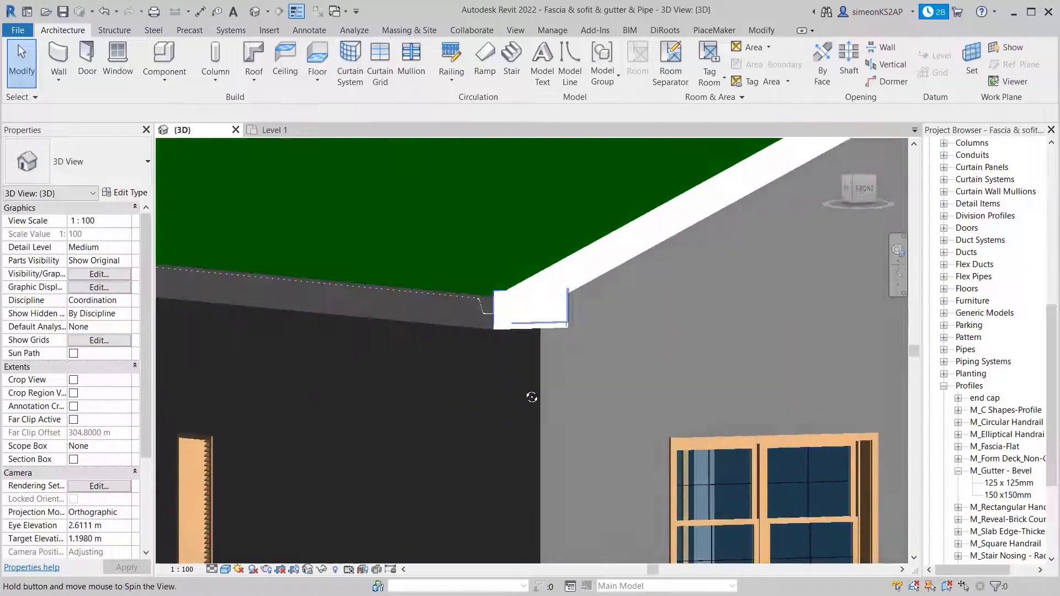
{"action": "scroll", "coordinate": [519, 305], "scroll_direction": "up", "scroll_amount": 3}
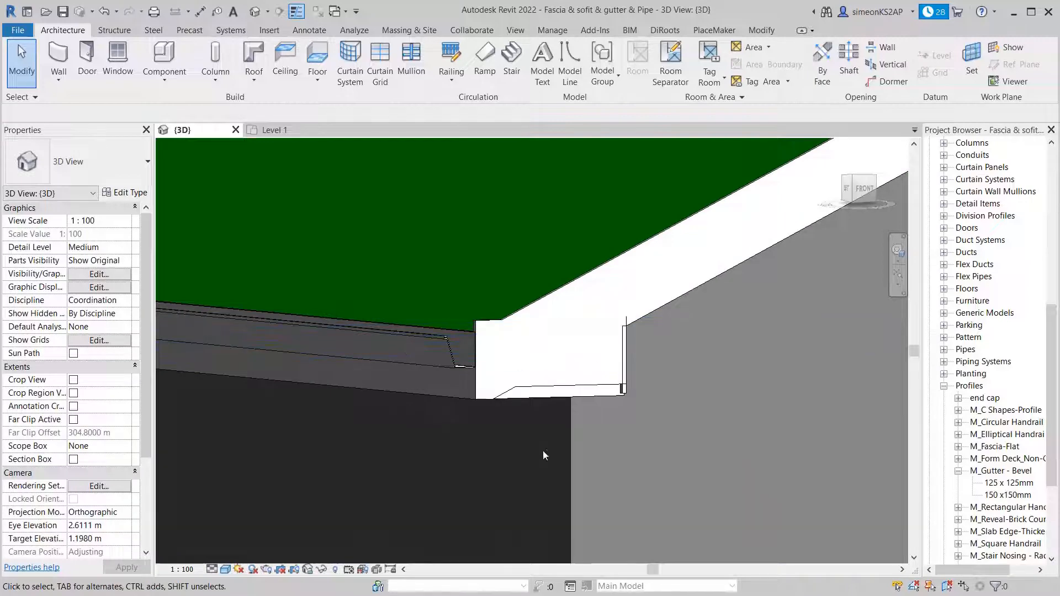
{"action": "middle_click_drag", "start_coordinate": [542, 451], "coordinate": [521, 377], "text": "shift"}
{"action": "scroll", "coordinate": [521, 376], "scroll_direction": "down", "scroll_amount": 5}
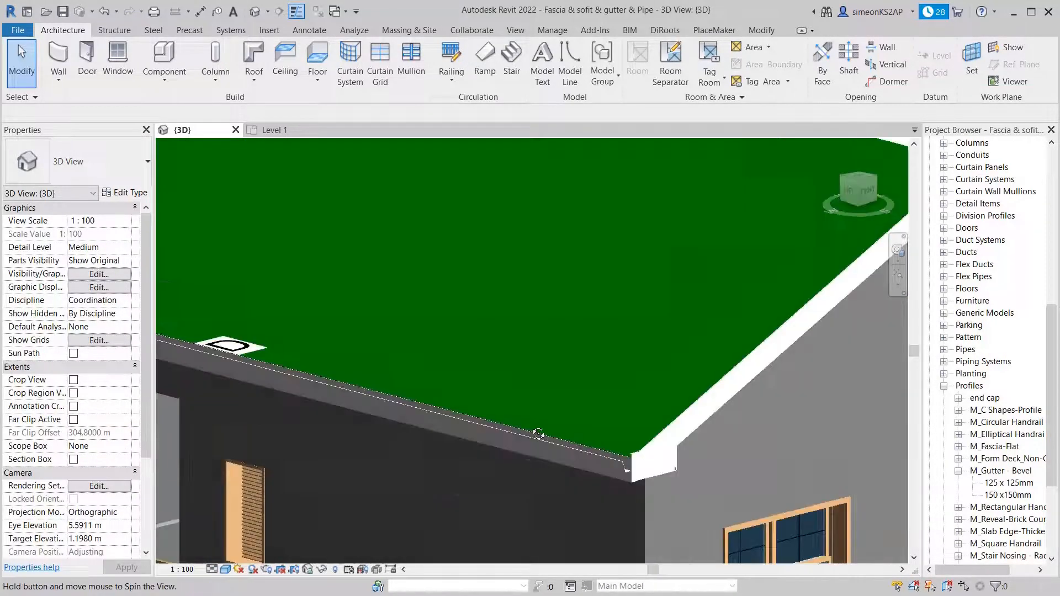
{"action": "scroll", "coordinate": [588, 323], "scroll_direction": "up", "scroll_amount": 2}
{"action": "scroll", "coordinate": [588, 327], "scroll_direction": "down", "scroll_amount": 5}
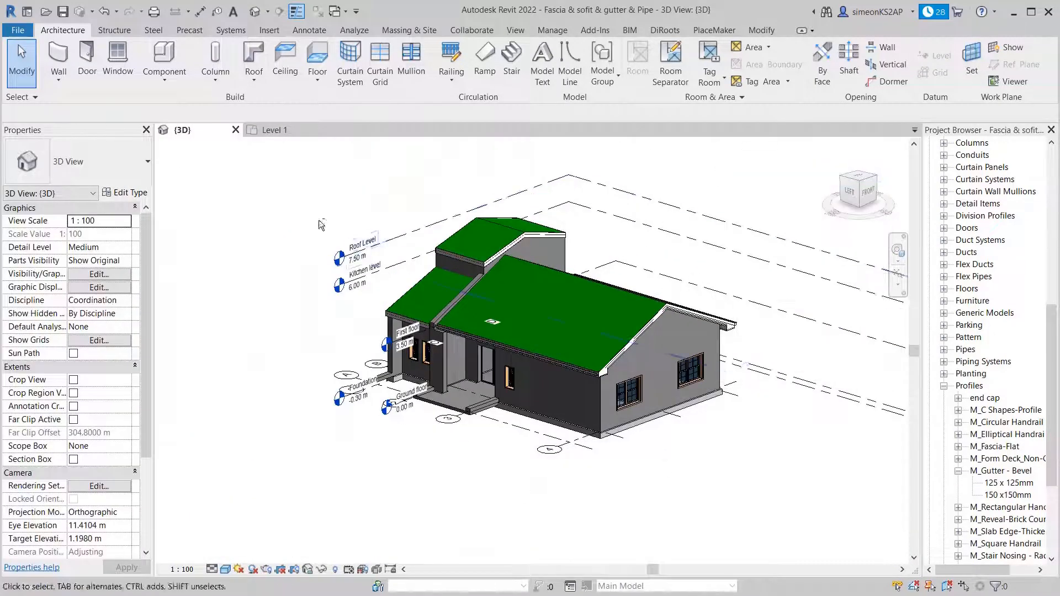
- Place an HDS- GUTTER WITH END CAP roof gutter along the fascia of the entrance-side eave and finish the placement
{"action": "scroll", "coordinate": [602, 381], "scroll_direction": "up", "scroll_amount": 8}
{"action": "left_click", "coordinate": [254, 80]}
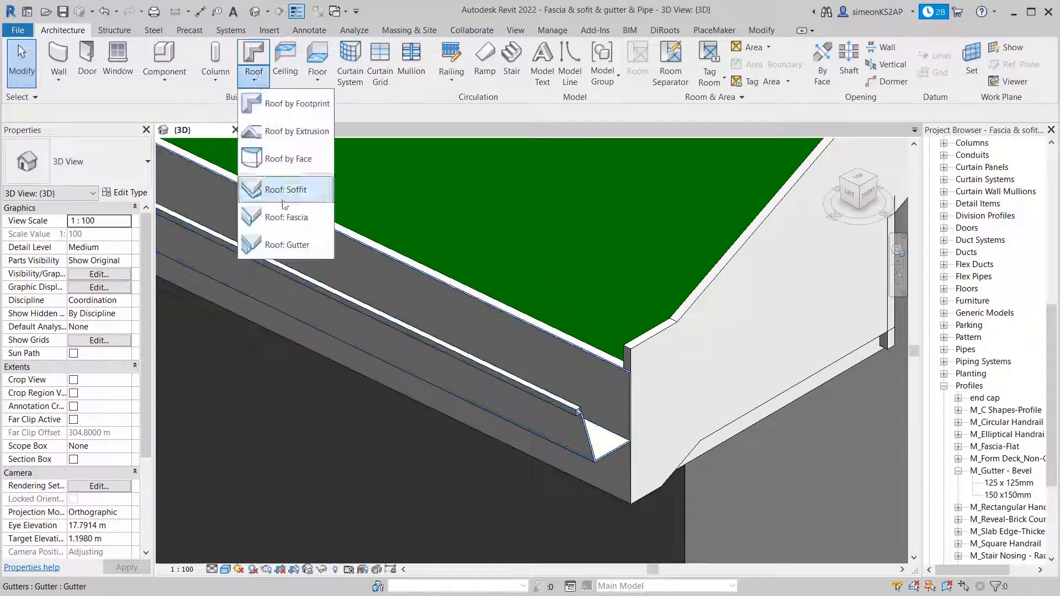
{"action": "left_click", "coordinate": [287, 242]}
{"action": "right_click", "coordinate": [561, 271]}
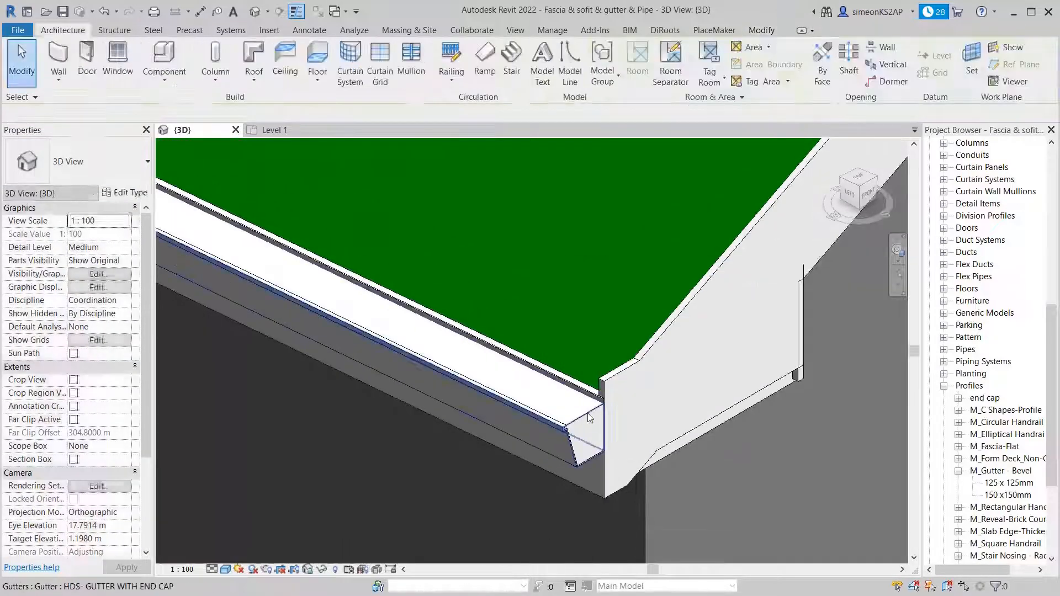
- Shorten the new end-cap gutter from its far end to a short piece at the front roof corner
{"action": "left_click", "coordinate": [589, 421]}
{"action": "scroll", "coordinate": [589, 421], "scroll_direction": "down", "scroll_amount": 5}
{"action": "middle_click_drag", "start_coordinate": [589, 421], "coordinate": [756, 459]}
{"action": "scroll", "coordinate": [755, 458], "scroll_direction": "down", "scroll_amount": 3}
{"action": "scroll", "coordinate": [382, 281], "scroll_direction": "up", "scroll_amount": 5}
{"action": "left_click_drag", "start_coordinate": [225, 234], "coordinate": [577, 401]}
{"action": "scroll", "coordinate": [622, 420], "scroll_direction": "down", "scroll_amount": 3}
{"action": "middle_click_drag", "start_coordinate": [622, 420], "coordinate": [334, 311]}
{"action": "left_click_drag", "start_coordinate": [703, 484], "coordinate": [725, 498]}
- Reduce the end-cap piece at the front roof corner to a plate 0.0100 m long closing the gutter's end
{"action": "scroll", "coordinate": [722, 498], "scroll_direction": "up", "scroll_amount": 6}
{"action": "left_click", "coordinate": [602, 440]}
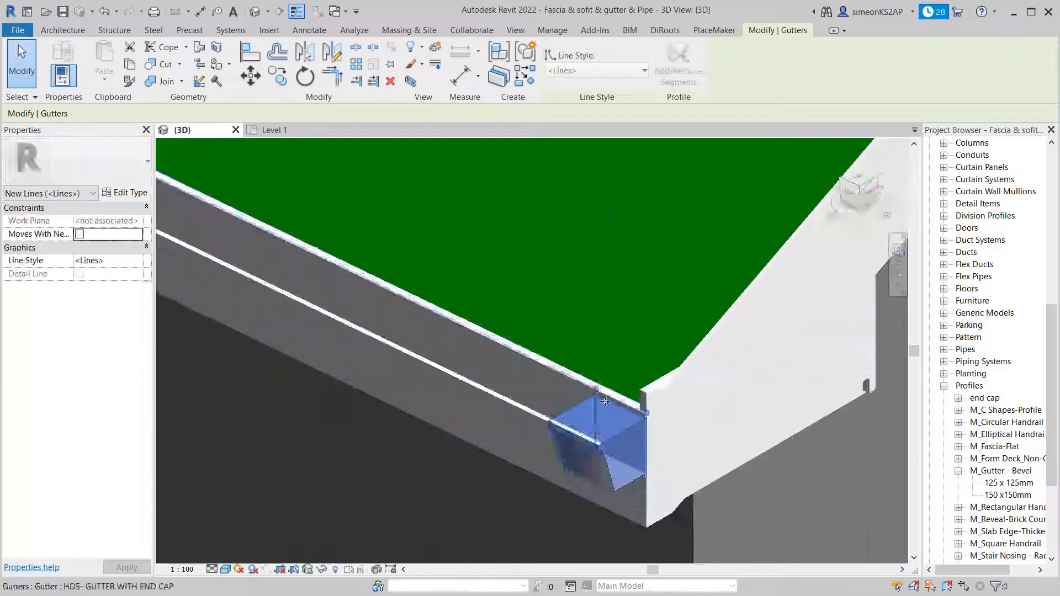
{"action": "scroll", "coordinate": [586, 400], "scroll_direction": "up", "scroll_amount": 1}
{"action": "left_click_drag", "start_coordinate": [585, 383], "coordinate": [670, 410]}
{"action": "scroll", "coordinate": [670, 419], "scroll_direction": "up", "scroll_amount": 4}
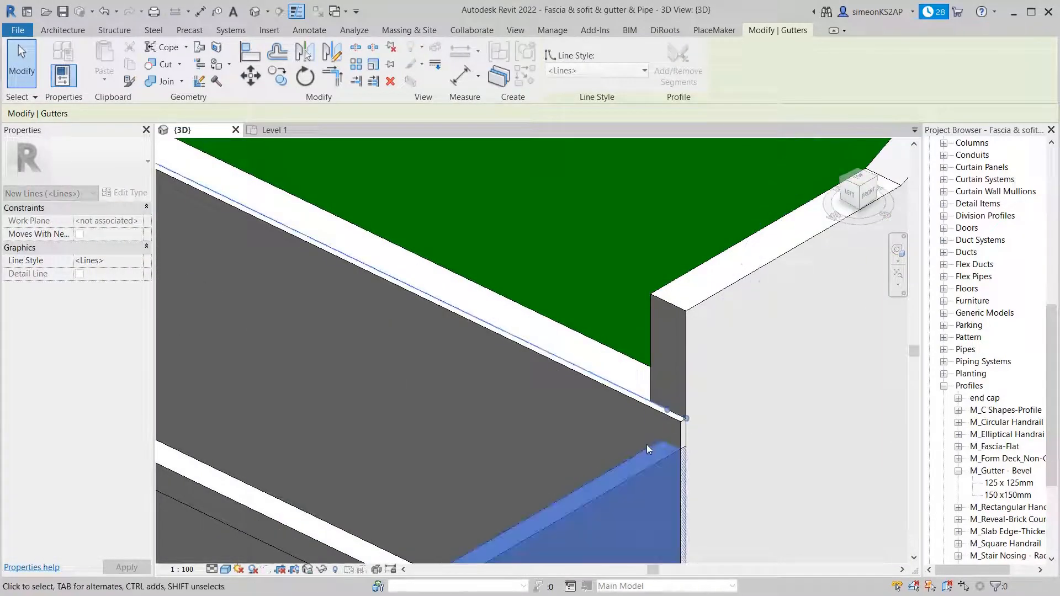
{"action": "scroll", "coordinate": [605, 429], "scroll_direction": "down", "scroll_amount": 7}
{"action": "scroll", "coordinate": [653, 471], "scroll_direction": "down", "scroll_amount": 4}
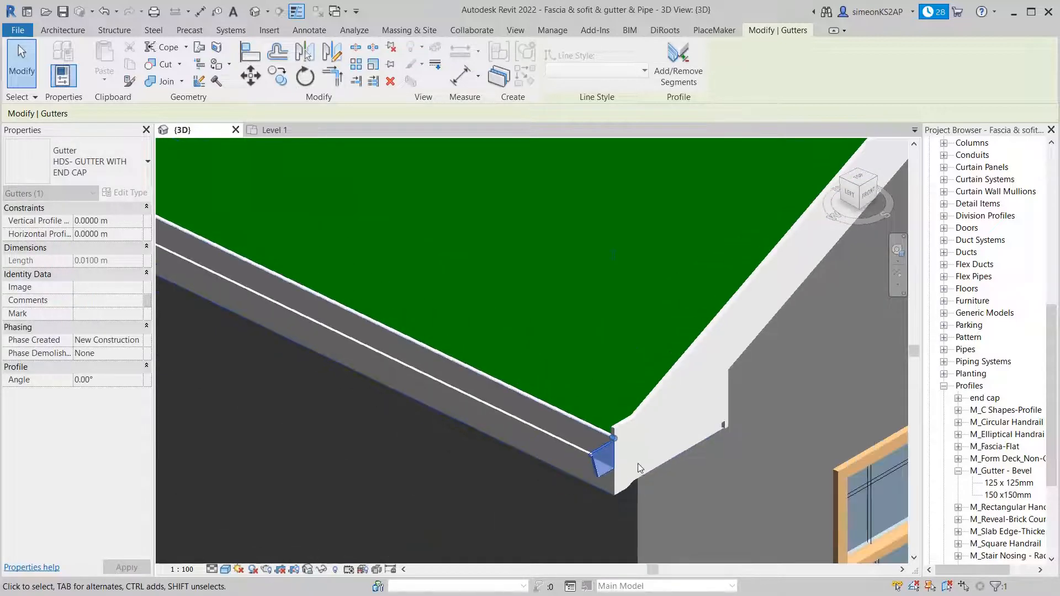
{"action": "key", "text": "Escape"}
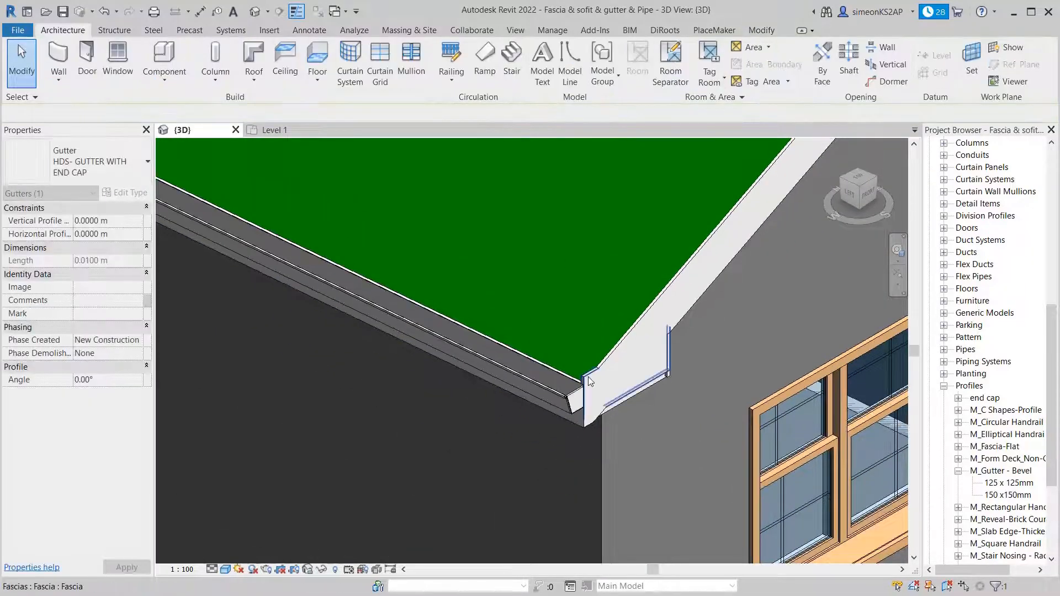
- Examine the capped gutter corner and the short fascia return that covers the soffit at the front gable
{"action": "left_click", "coordinate": [620, 389]}
{"action": "middle_click_drag", "start_coordinate": [627, 413], "coordinate": [625, 389], "text": "shift"}
{"action": "scroll", "coordinate": [626, 390], "scroll_direction": "down", "scroll_amount": 3}
{"action": "middle_click_drag", "start_coordinate": [564, 443], "coordinate": [550, 408]}
{"action": "scroll", "coordinate": [650, 313], "scroll_direction": "down", "scroll_amount": 5}
{"action": "key", "text": "Escape"}
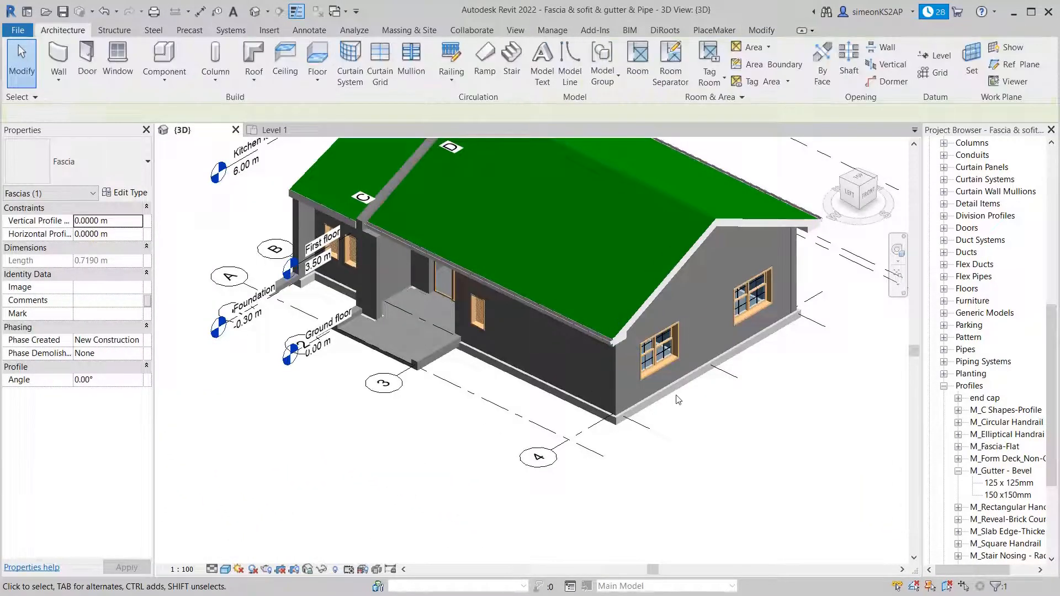
{"action": "scroll", "coordinate": [636, 323], "scroll_direction": "up", "scroll_amount": 6}
{"action": "scroll", "coordinate": [587, 460], "scroll_direction": "down", "scroll_amount": 5}
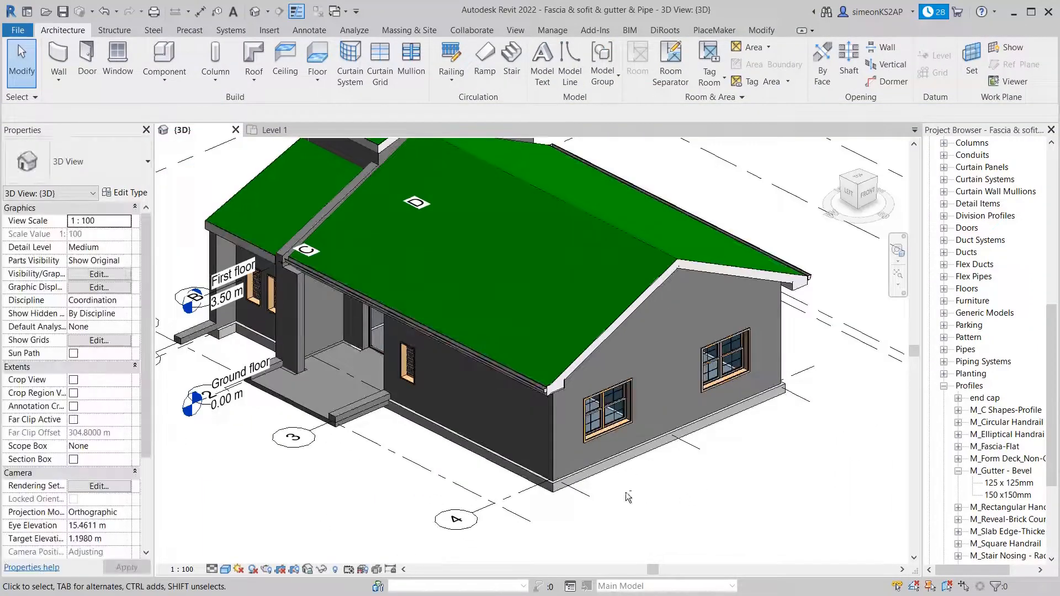
{"action": "middle_click_drag", "start_coordinate": [628, 497], "coordinate": [433, 256], "text": "shift"}
{"action": "scroll", "coordinate": [429, 251], "scroll_direction": "up", "scroll_amount": 5}
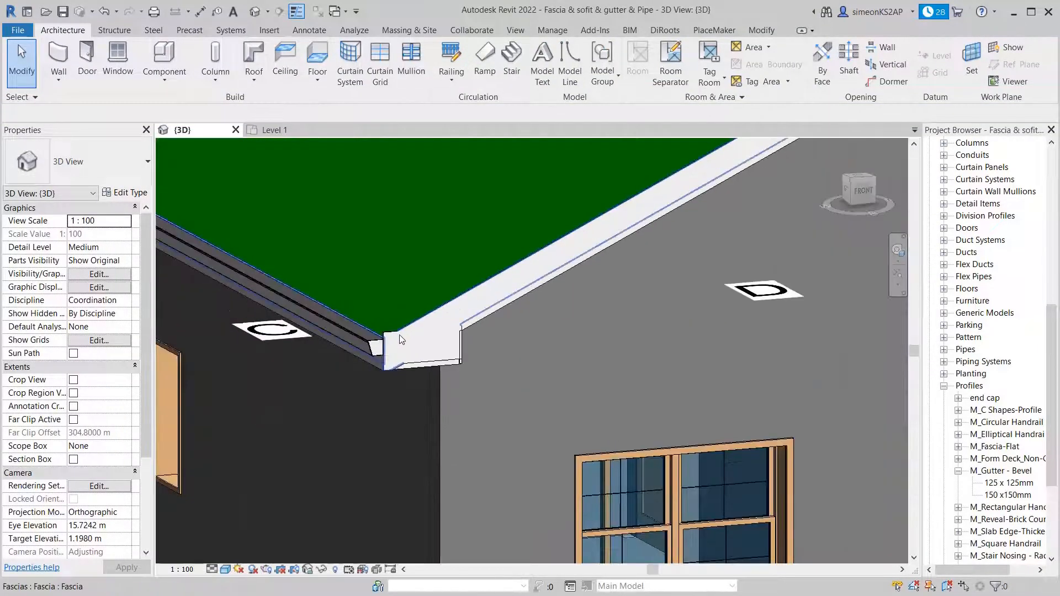
- Open the South elevation and find the short fascia return at the eave near grid B
{"action": "left_click", "coordinate": [394, 338]}
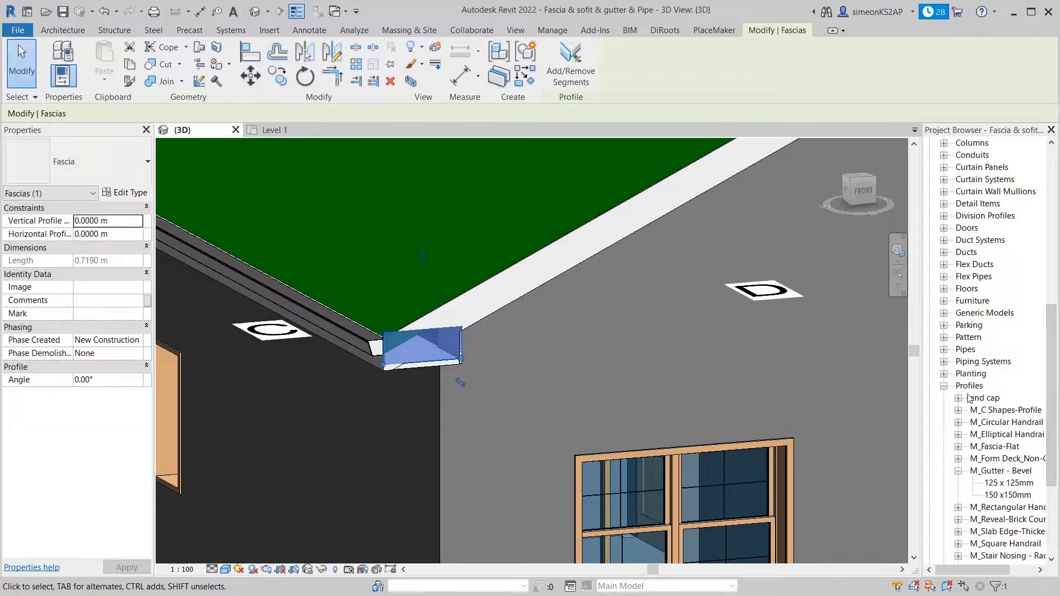
{"action": "left_click", "coordinate": [944, 386]}
{"action": "scroll", "coordinate": [1051, 251], "scroll_direction": "up", "scroll_amount": 5}
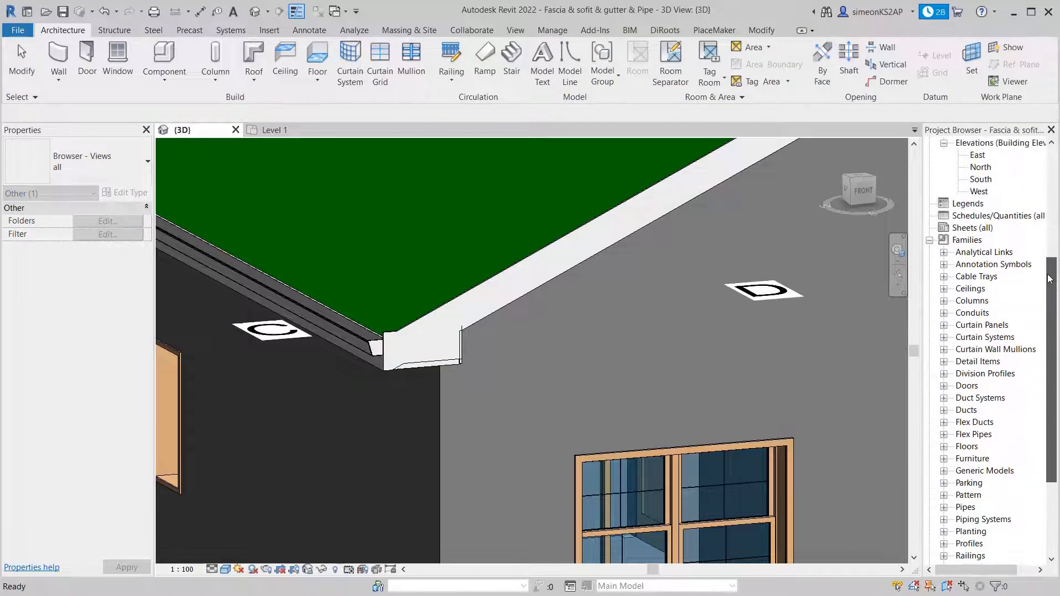
{"action": "left_click", "coordinate": [983, 228]}
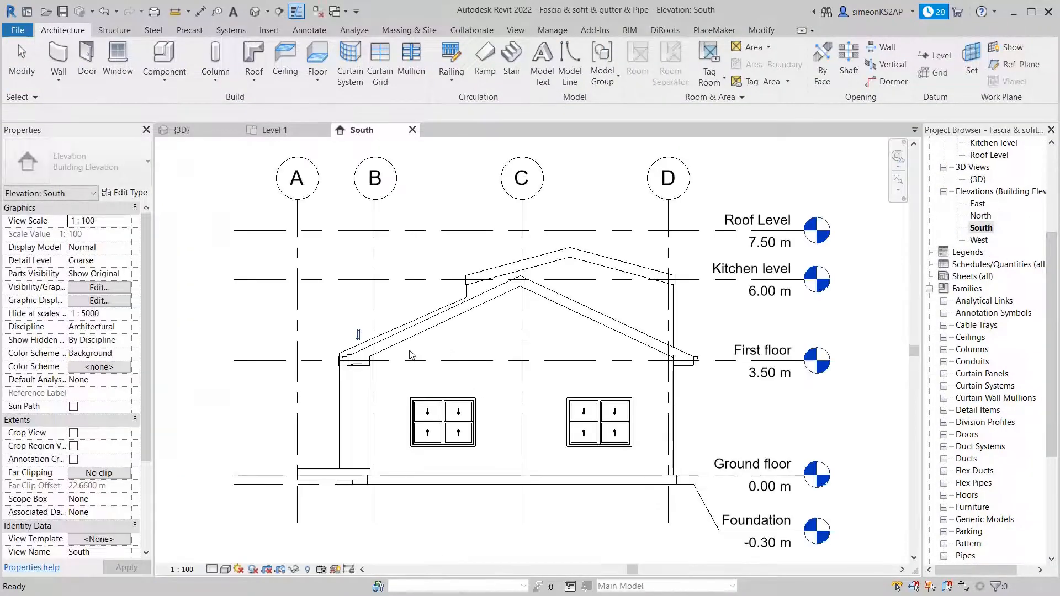
{"action": "scroll", "coordinate": [357, 371], "scroll_direction": "up", "scroll_amount": 5}
{"action": "left_click", "coordinate": [356, 371]}
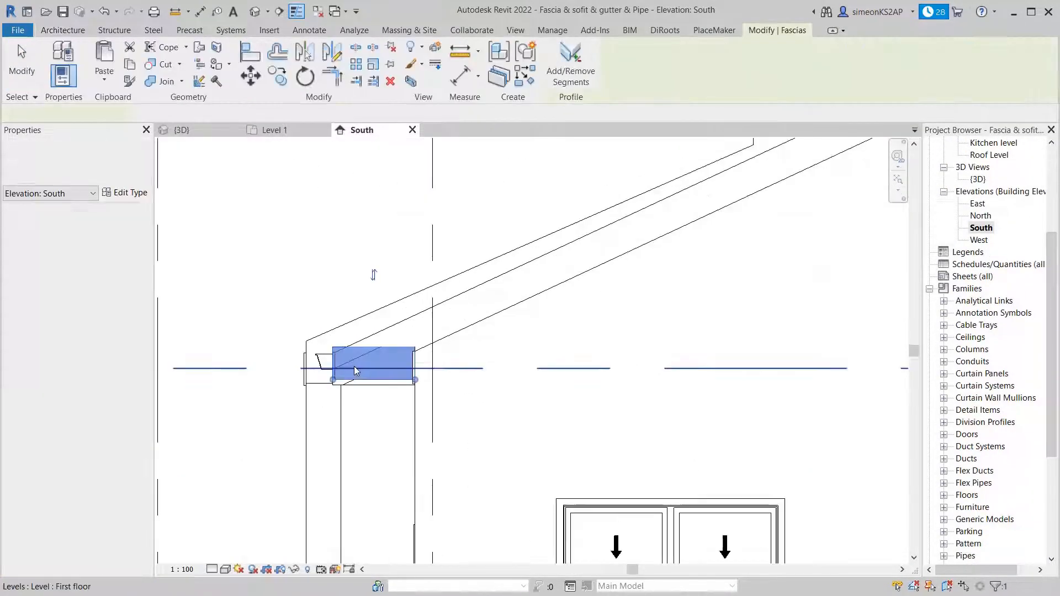
{"action": "left_click", "coordinate": [403, 395]}
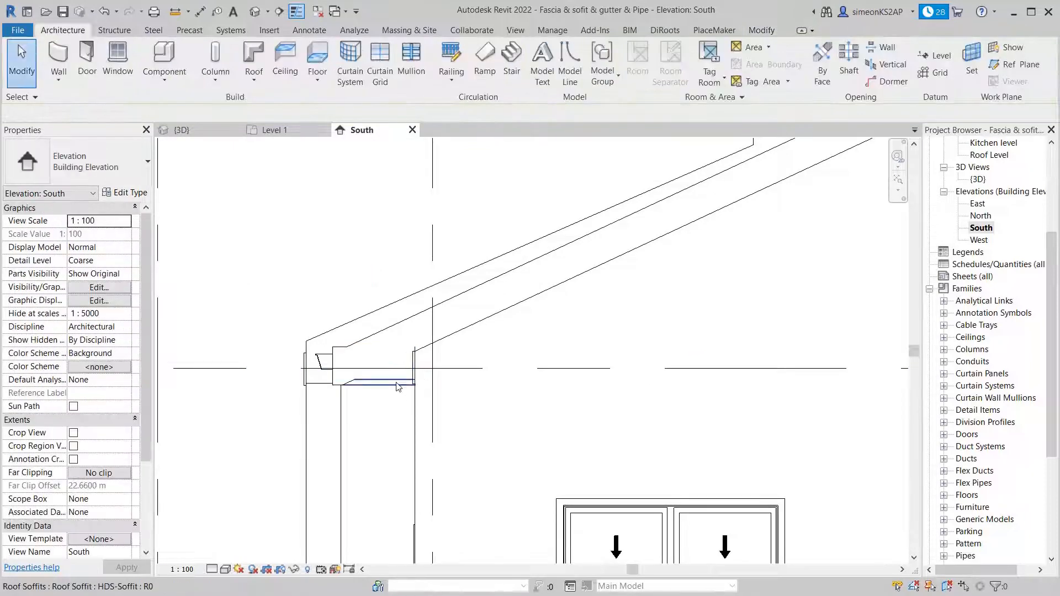
- Move the short fascia return 0.0500 m straight down to the underside of the soffit and clear the selection
{"action": "scroll", "coordinate": [397, 387], "scroll_direction": "up", "scroll_amount": 3}
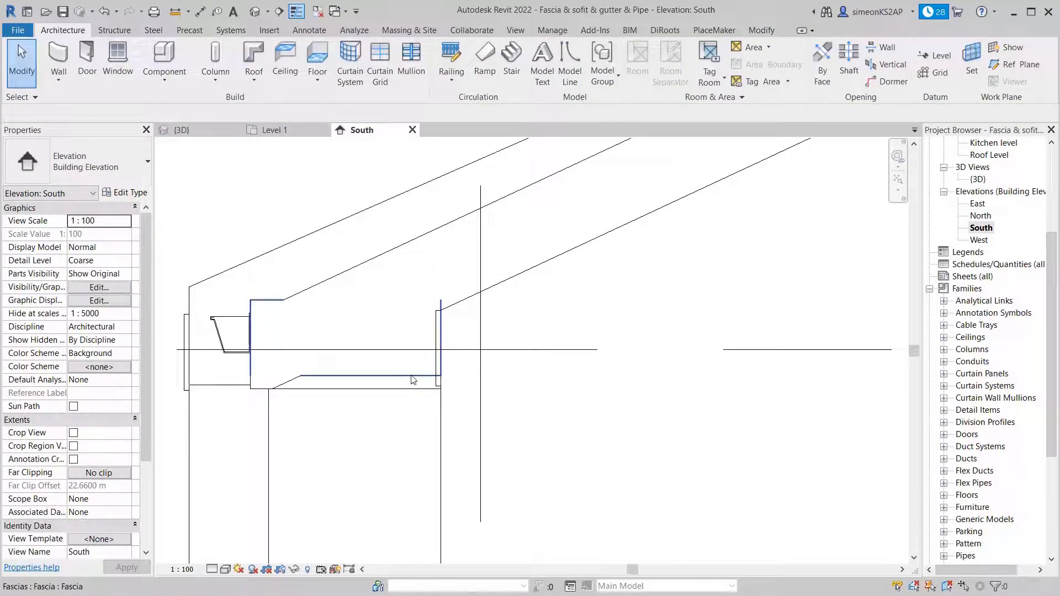
{"action": "left_click", "coordinate": [264, 305]}
{"action": "scroll", "coordinate": [438, 402], "scroll_direction": "up", "scroll_amount": 2}
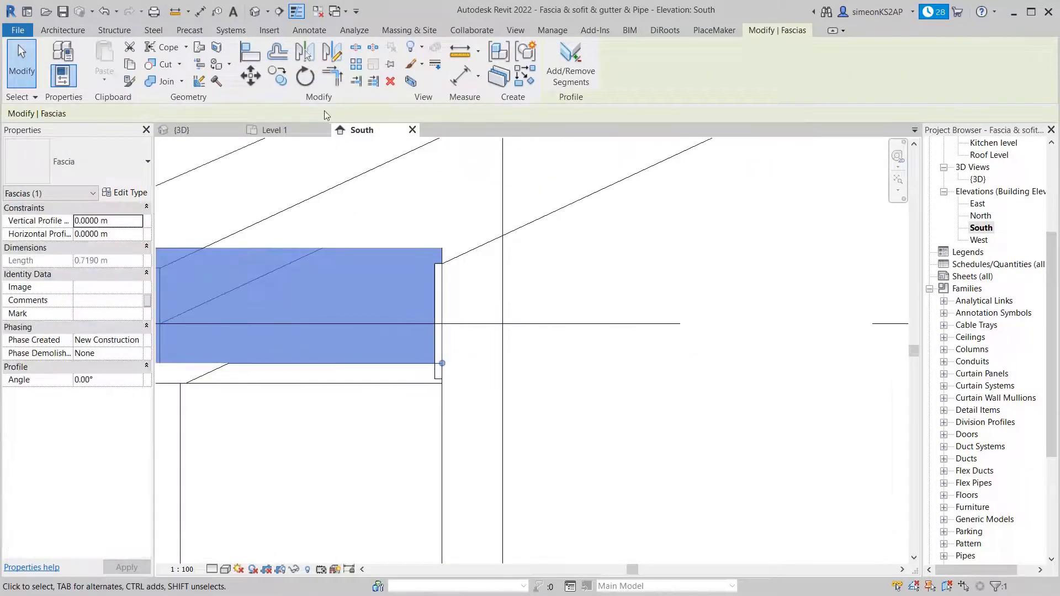
{"action": "scroll", "coordinate": [440, 368], "scroll_direction": "up", "scroll_amount": 3}
{"action": "key", "text": "m"}
{"action": "key", "text": "v"}
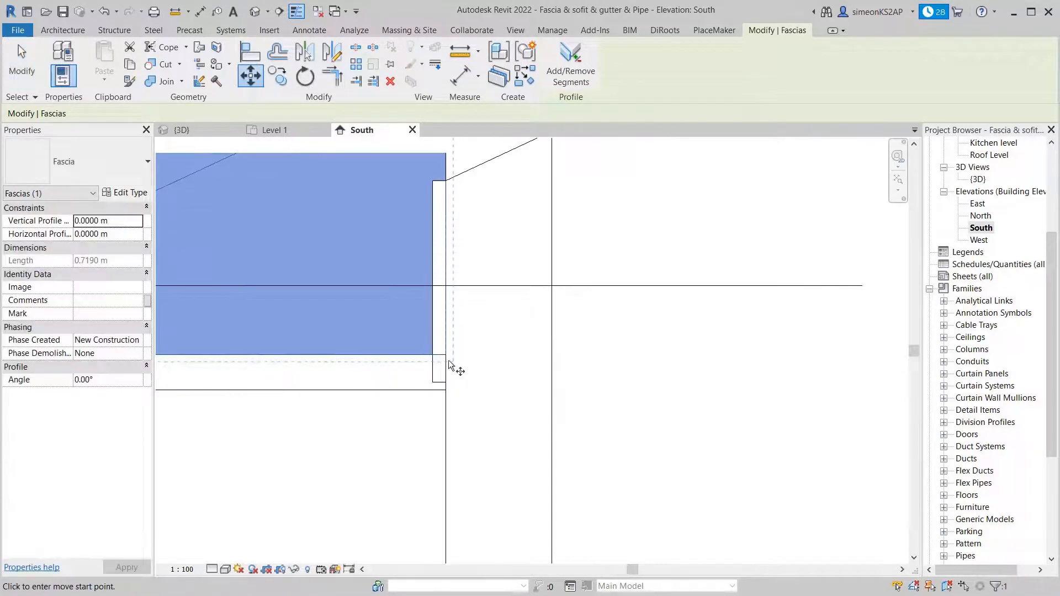
{"action": "left_click", "coordinate": [444, 354]}
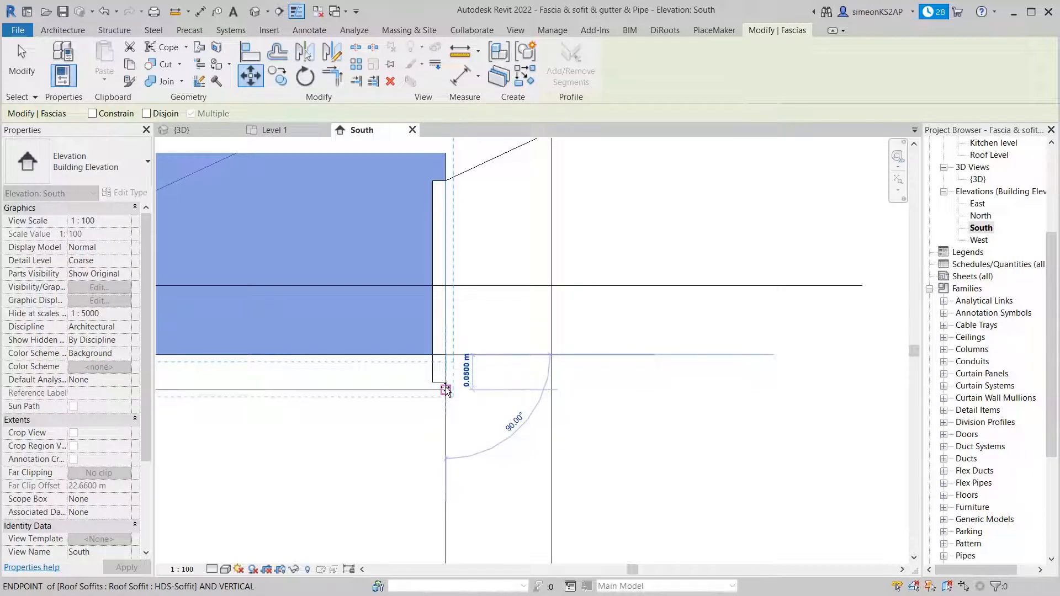
{"action": "left_click", "coordinate": [445, 386]}
{"action": "scroll", "coordinate": [478, 385], "scroll_direction": "down", "scroll_amount": 2}
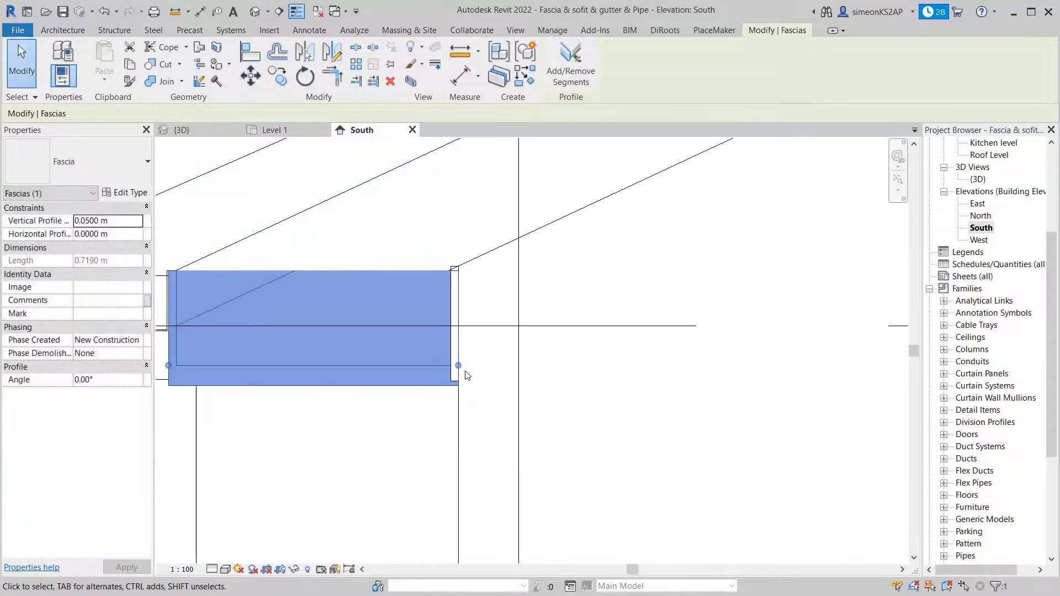
{"action": "scroll", "coordinate": [449, 293], "scroll_direction": "up", "scroll_amount": 2}
{"action": "right_click", "coordinate": [442, 197]}
{"action": "key", "text": "Escape"}
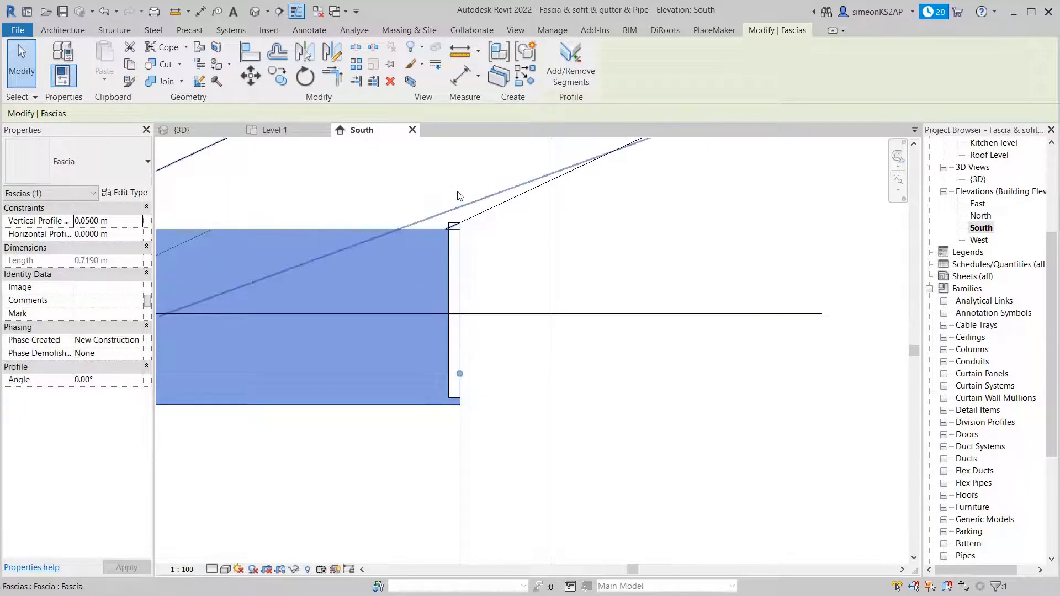
{"action": "left_click", "coordinate": [469, 191]}
{"action": "right_click", "coordinate": [436, 185]}
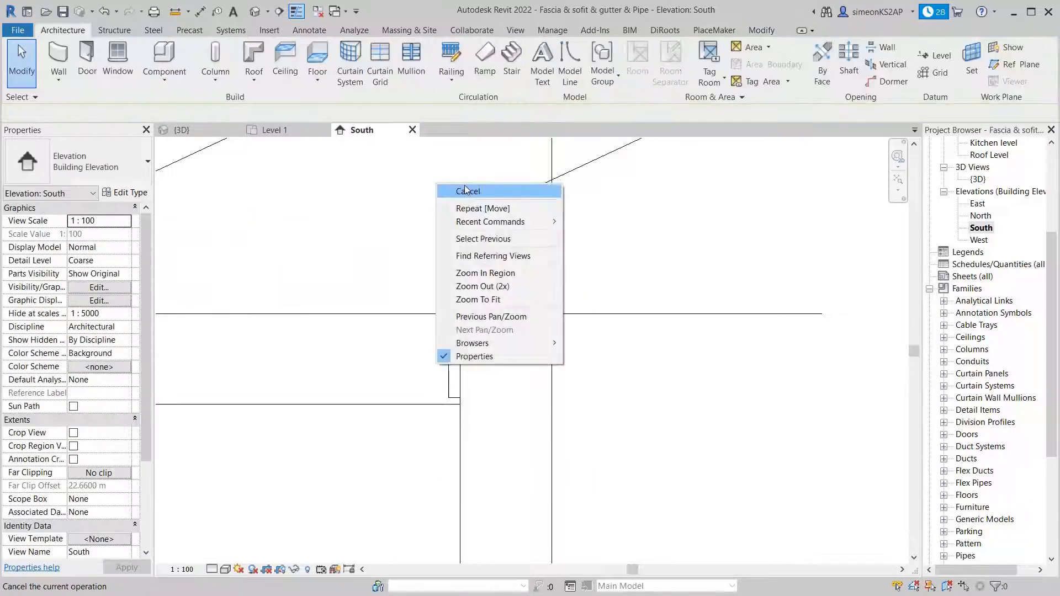
{"action": "left_click", "coordinate": [466, 191]}
- Move the adjoining narrow vertical fascia strip down so its lower end meets the soffit's underside, keeping the elements joined
{"action": "left_click", "coordinate": [452, 405]}
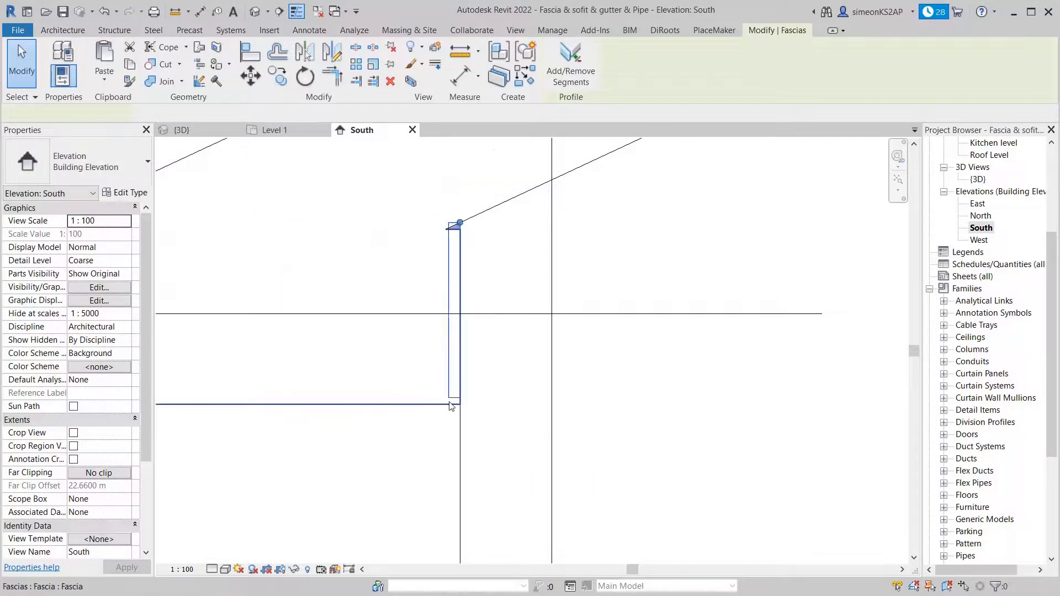
{"action": "scroll", "coordinate": [451, 406], "scroll_direction": "up", "scroll_amount": 1}
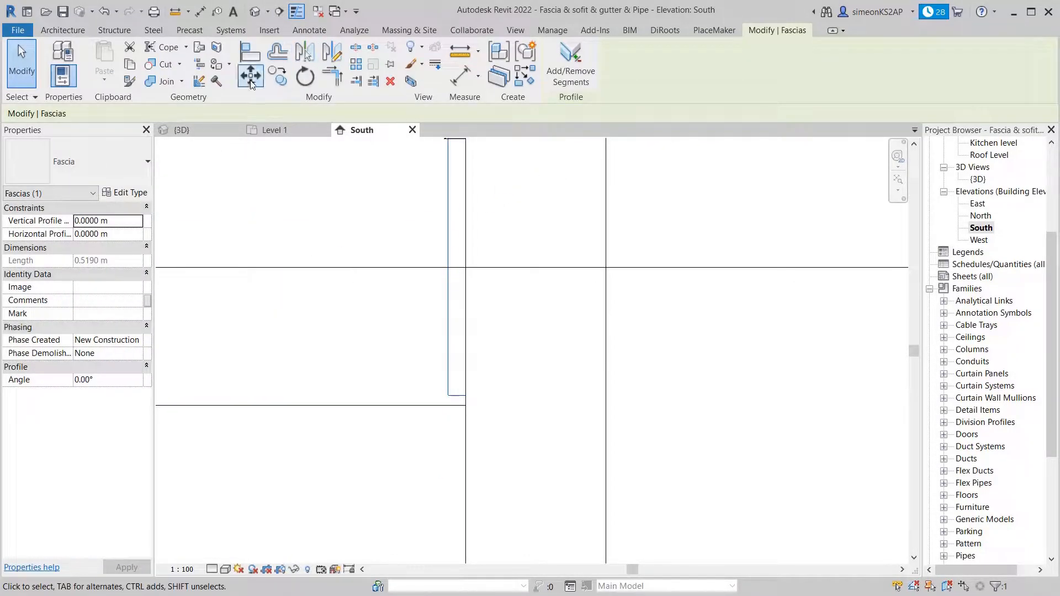
{"action": "scroll", "coordinate": [466, 393], "scroll_direction": "up", "scroll_amount": 2}
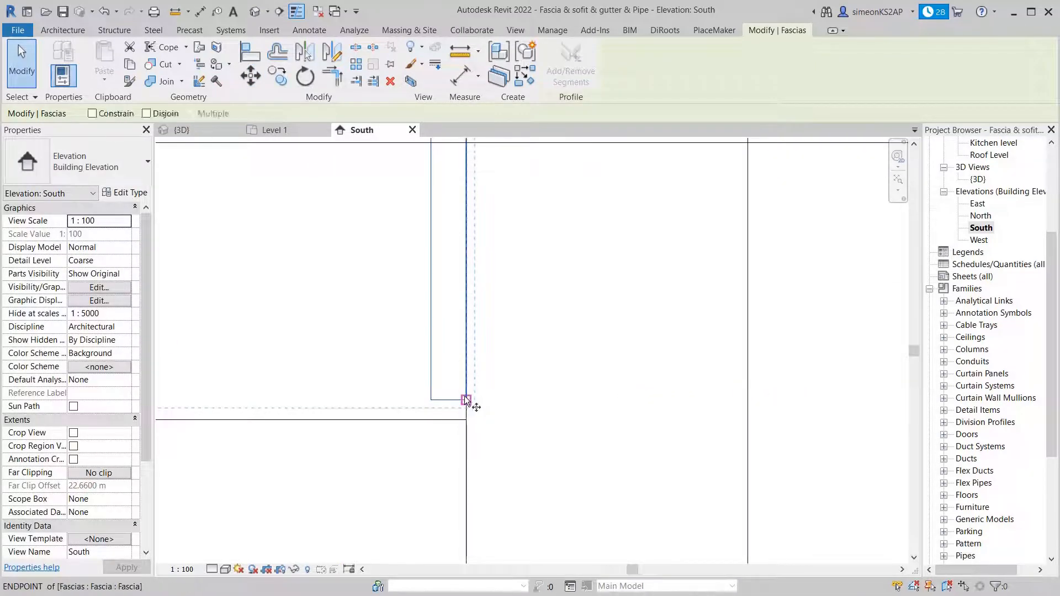
{"action": "left_click", "coordinate": [466, 400]}
{"action": "left_click", "coordinate": [467, 420]}
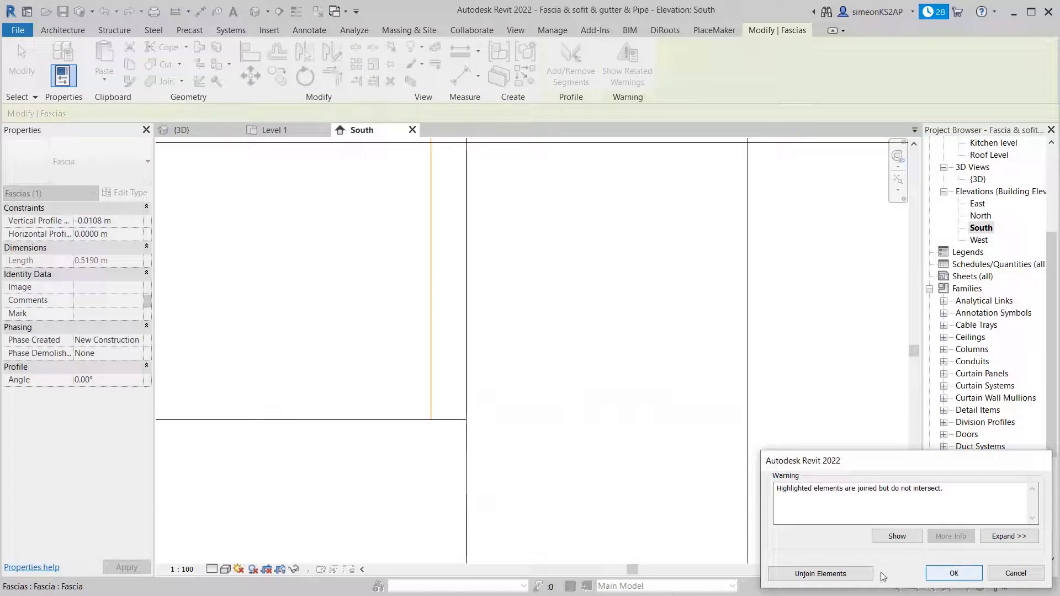
{"action": "left_click", "coordinate": [953, 574]}
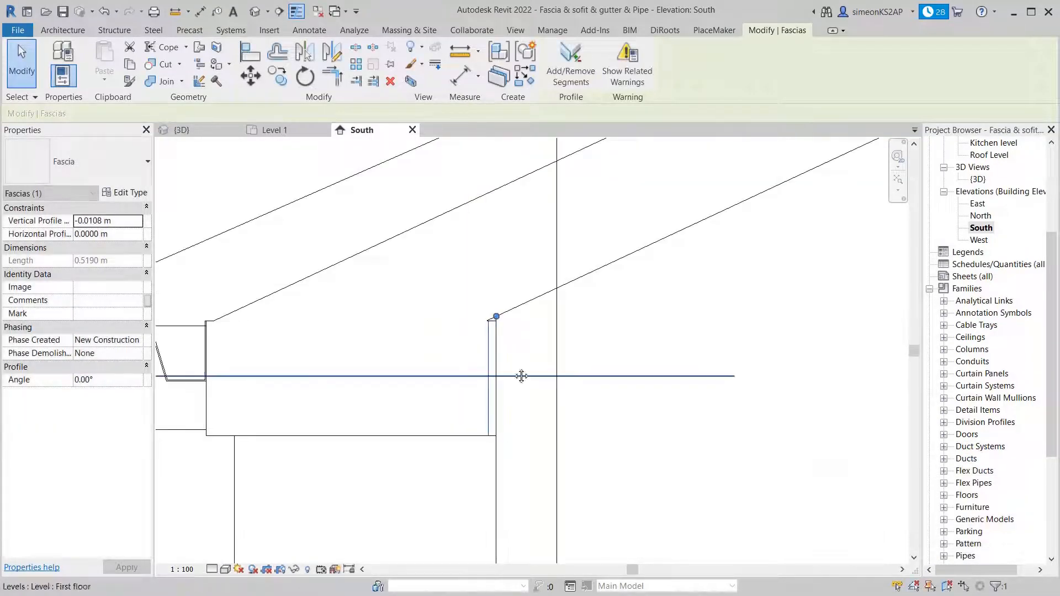
{"action": "middle_click_drag", "start_coordinate": [521, 374], "coordinate": [550, 360]}
- Return to the 3D view and examine the lowered fascia pieces at the front gable corner
{"action": "left_click", "coordinate": [200, 129]}
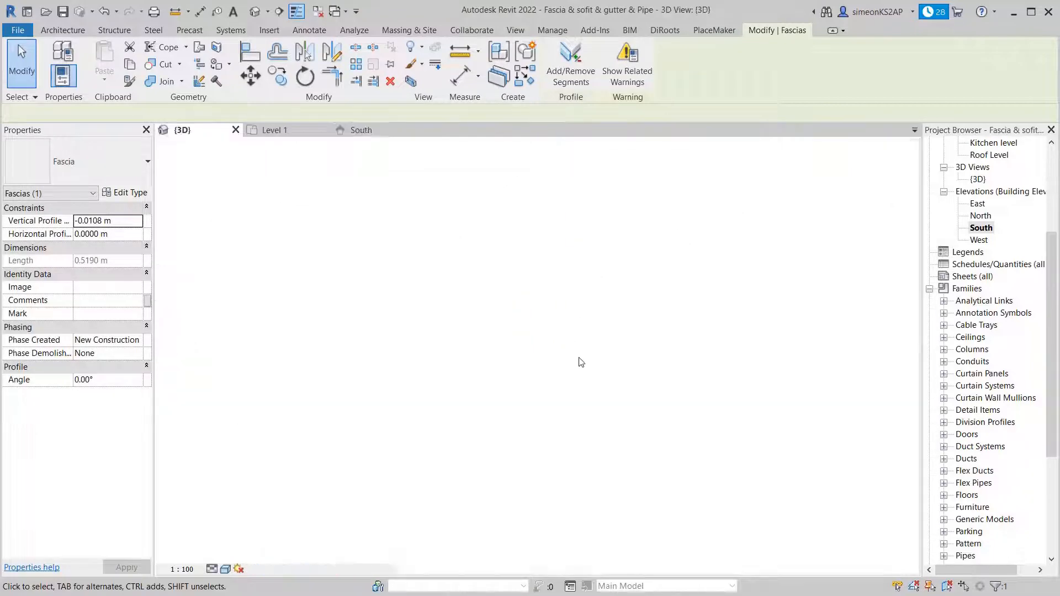
{"action": "middle_click_drag", "start_coordinate": [476, 379], "coordinate": [519, 391], "text": "shift"}
{"action": "scroll", "coordinate": [478, 409], "scroll_direction": "down", "scroll_amount": 2}
{"action": "left_click", "coordinate": [727, 216]}
{"action": "key", "text": "Escape"}
{"action": "middle_click_drag", "start_coordinate": [624, 310], "coordinate": [452, 366], "text": "shift"}
{"action": "scroll", "coordinate": [453, 367], "scroll_direction": "up", "scroll_amount": 5}
{"action": "scroll", "coordinate": [497, 377], "scroll_direction": "down", "scroll_amount": 5}
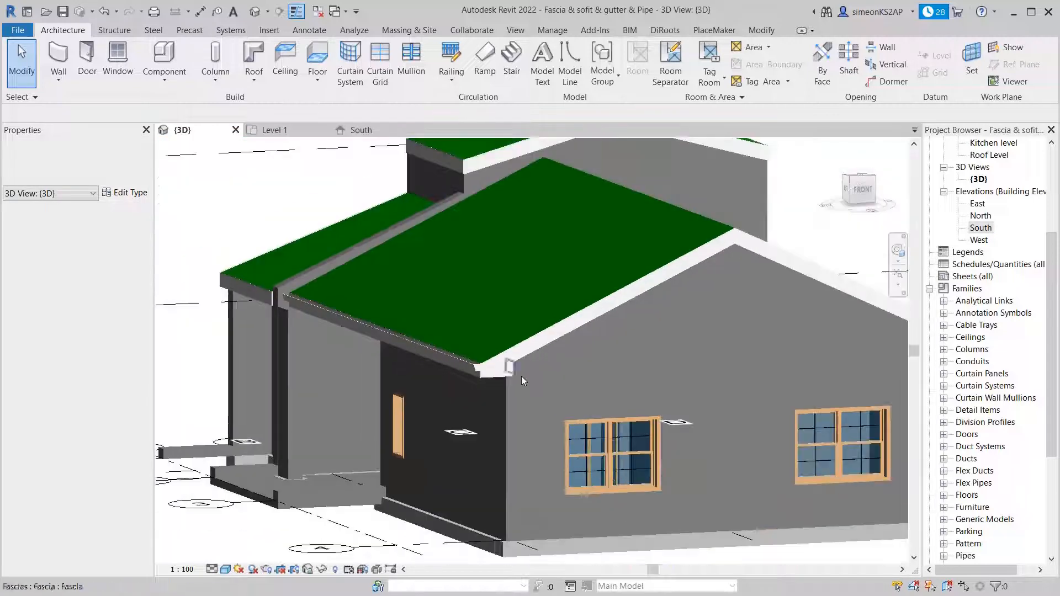
- Examine the fascia return and the capped gutter end at the other front corner of the gable
{"action": "middle_click_drag", "start_coordinate": [618, 413], "coordinate": [503, 400], "text": "shift"}
{"action": "scroll", "coordinate": [640, 411], "scroll_direction": "down", "scroll_amount": 2}
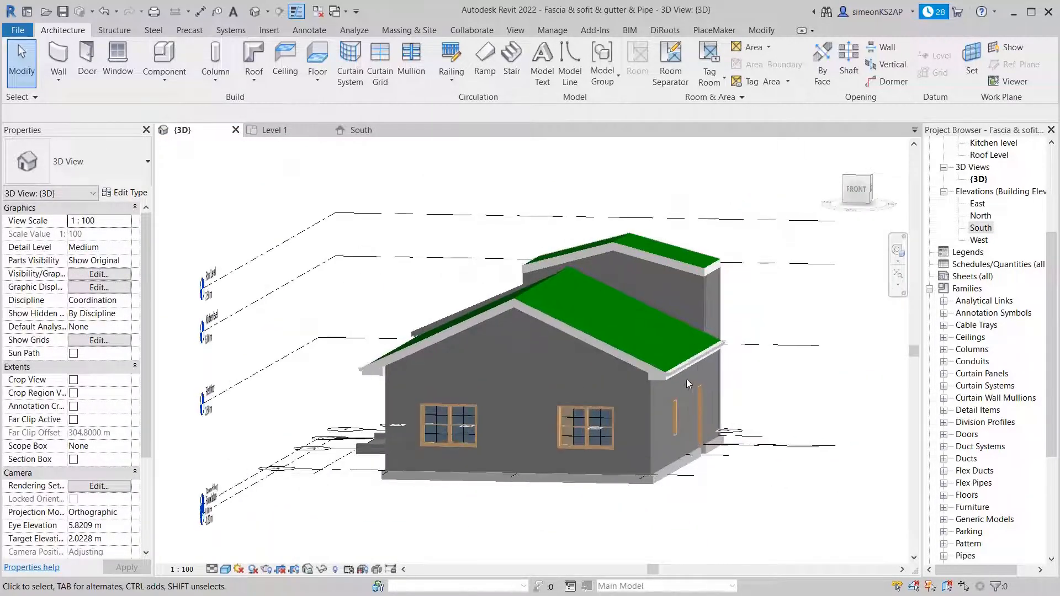
{"action": "scroll", "coordinate": [687, 379], "scroll_direction": "up", "scroll_amount": 5}
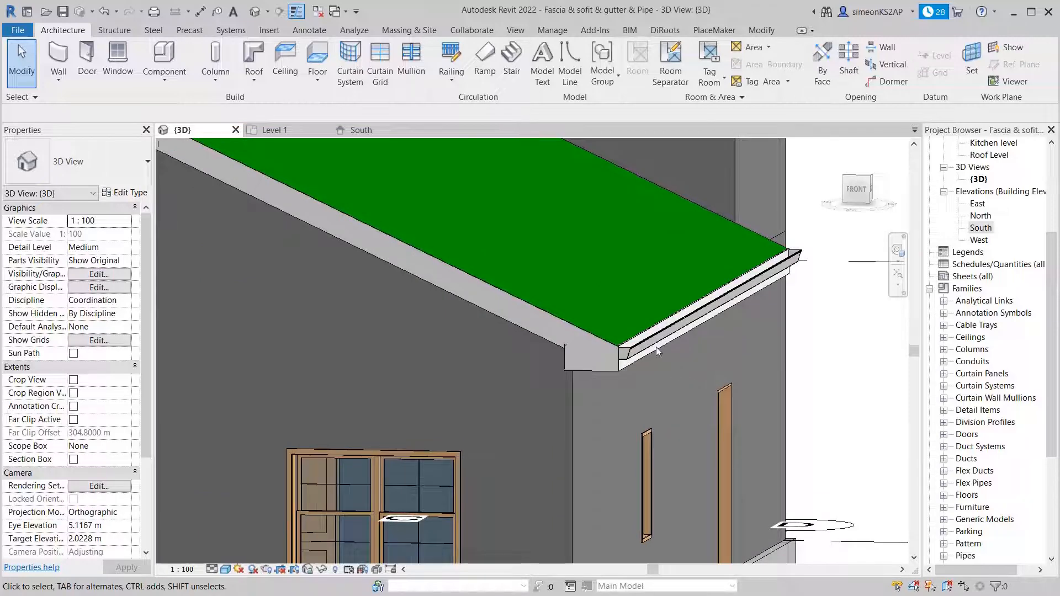
{"action": "middle_click_drag", "start_coordinate": [657, 347], "coordinate": [662, 380], "text": "shift"}
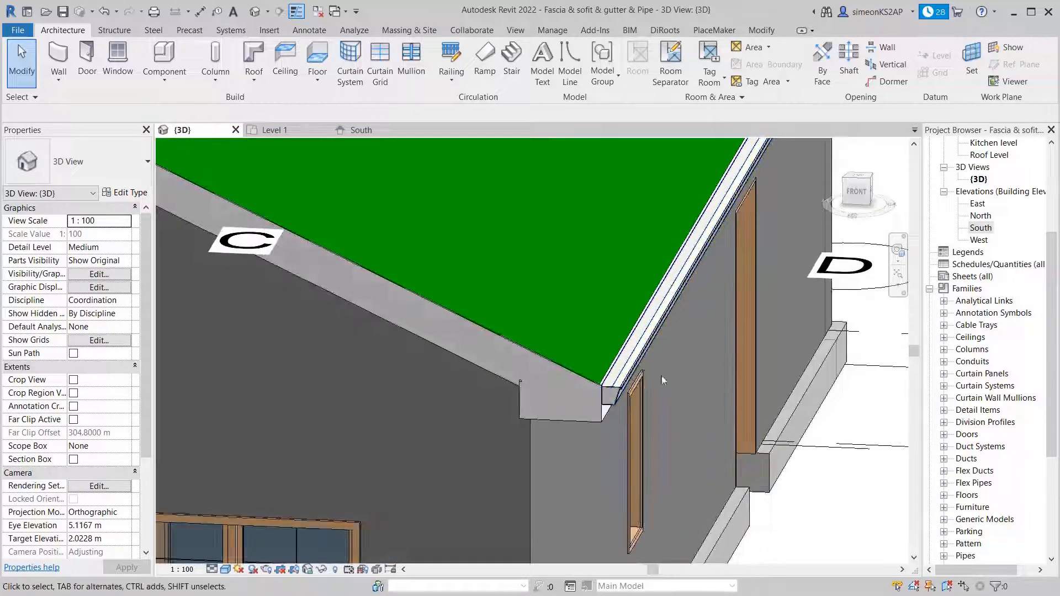
{"action": "scroll", "coordinate": [642, 373], "scroll_direction": "up", "scroll_amount": 5}
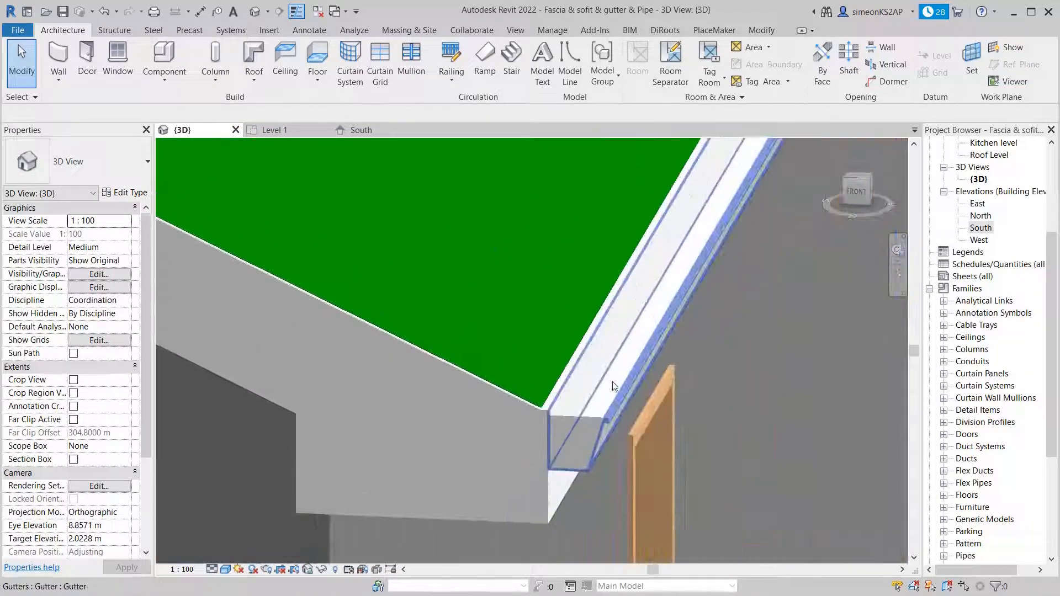
{"action": "middle_click_drag", "start_coordinate": [628, 423], "coordinate": [621, 324], "text": "shift"}
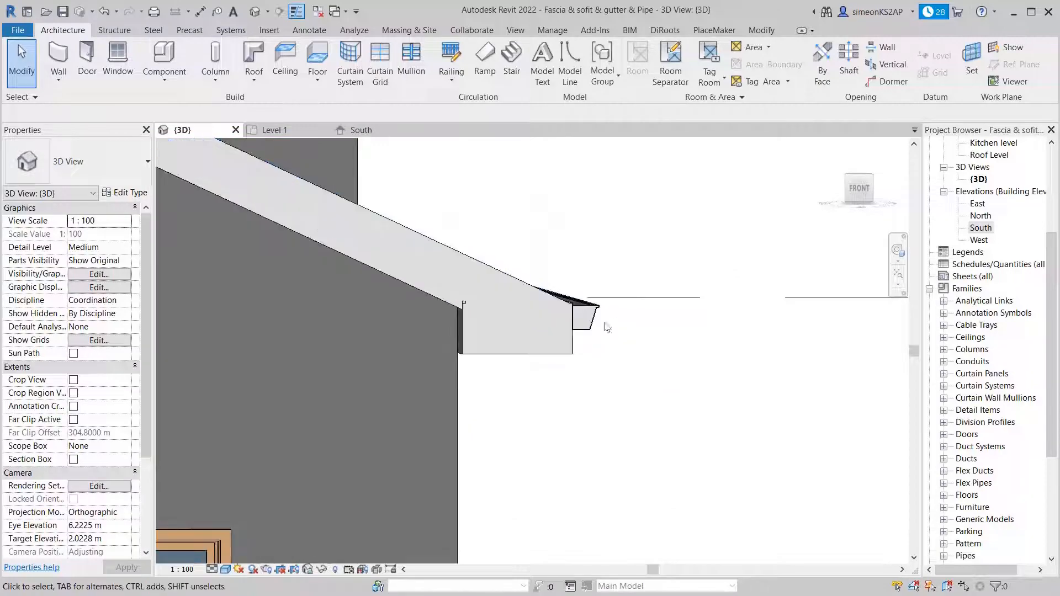